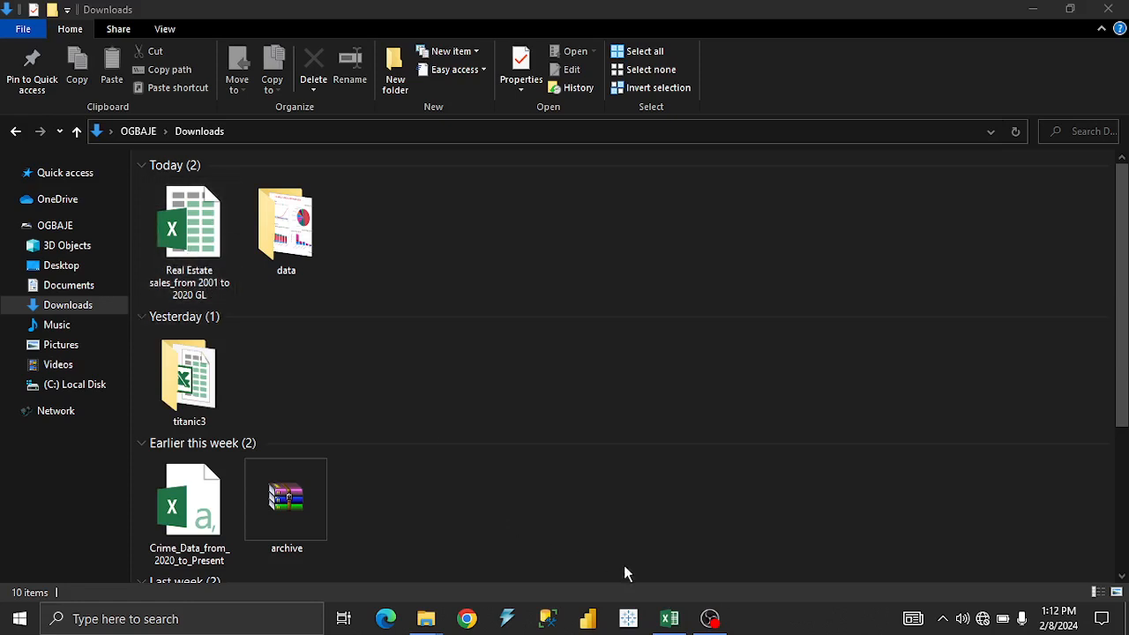
# Switch to the real estate sales workbook in Excel and copy its Real Estate_from 20201_2020 sheet to the end of the workbook.
pyautogui.click(669, 618)
pyautogui.click(194, 292)
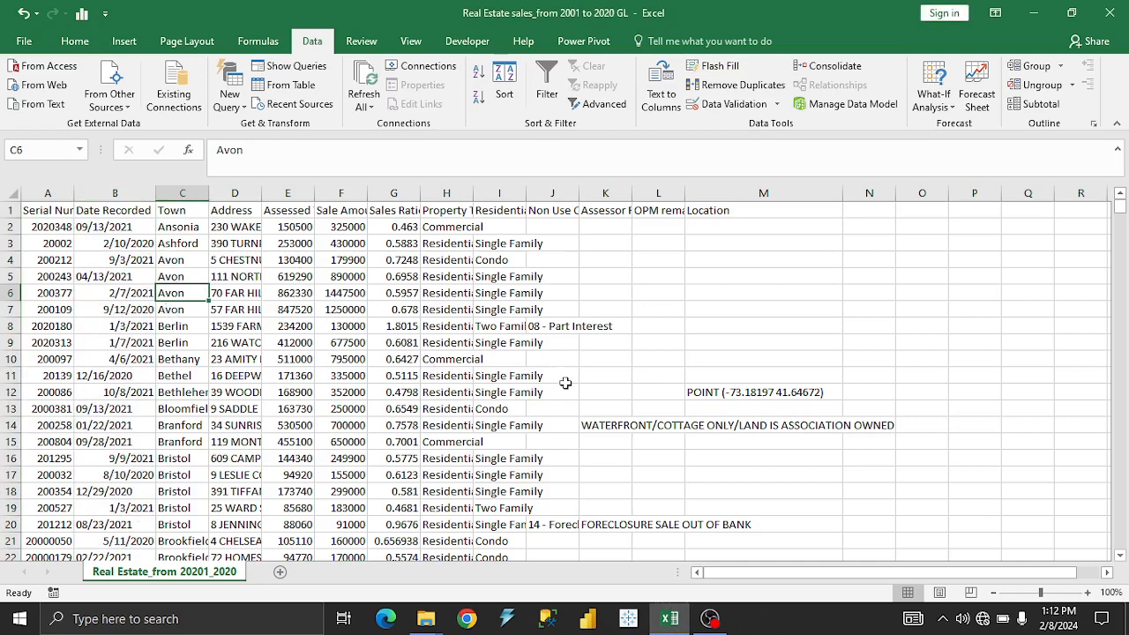
pyautogui.rightClick(224, 574)
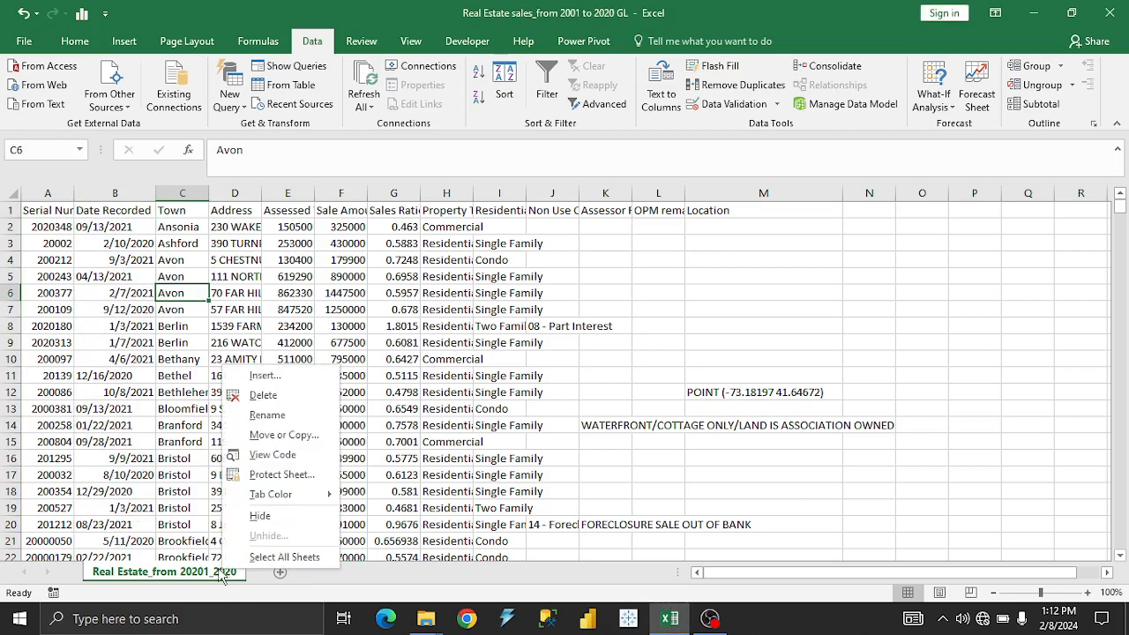
pyautogui.click(289, 438)
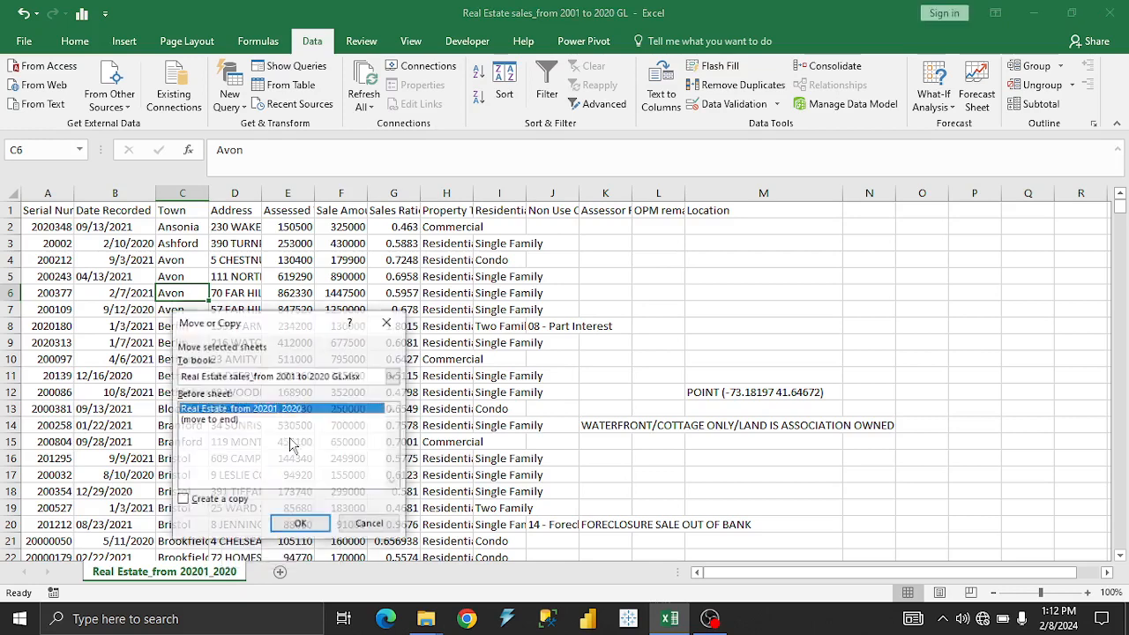
pyautogui.click(211, 421)
pyautogui.click(183, 500)
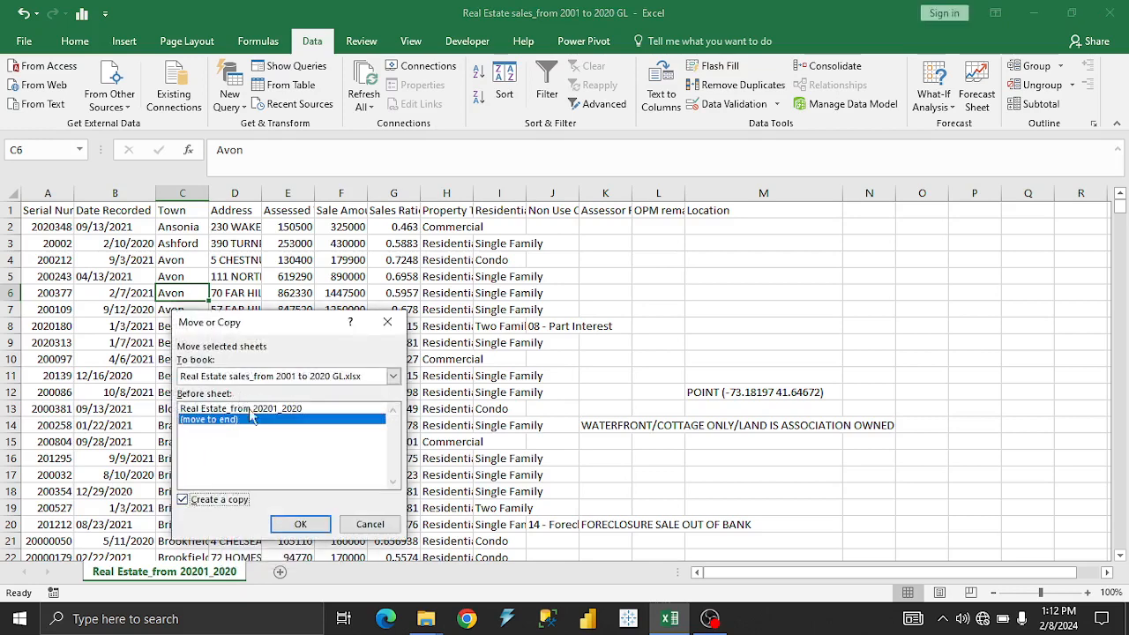
pyautogui.click(300, 524)
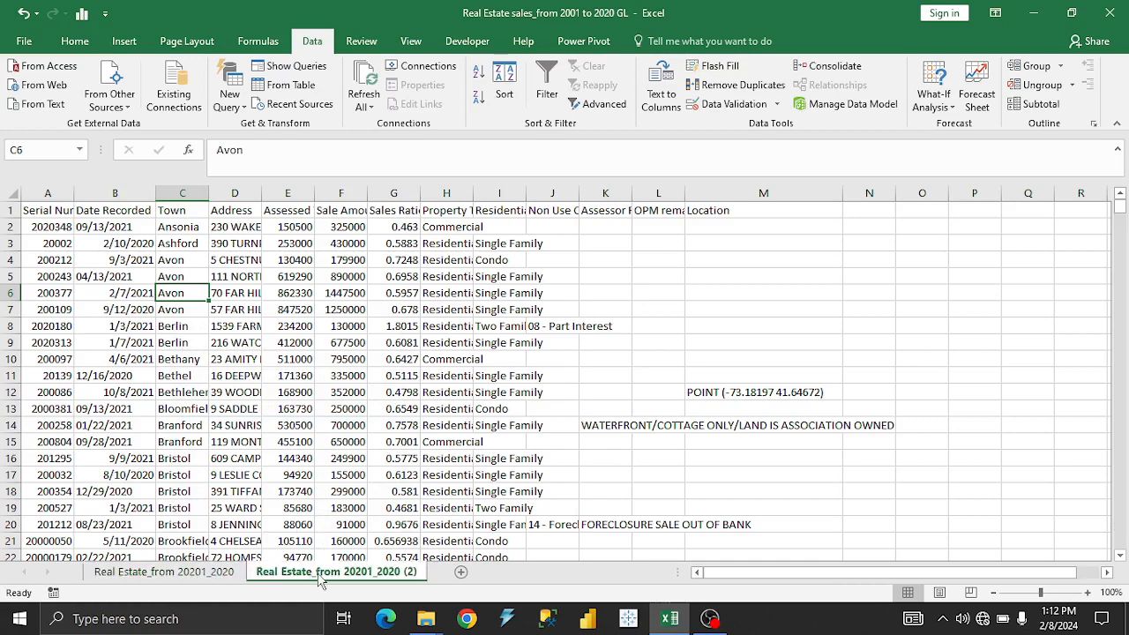
# Rename the copied sheet as "data cleaning".
pyautogui.doubleClick(320, 571)
pyautogui.write('d')
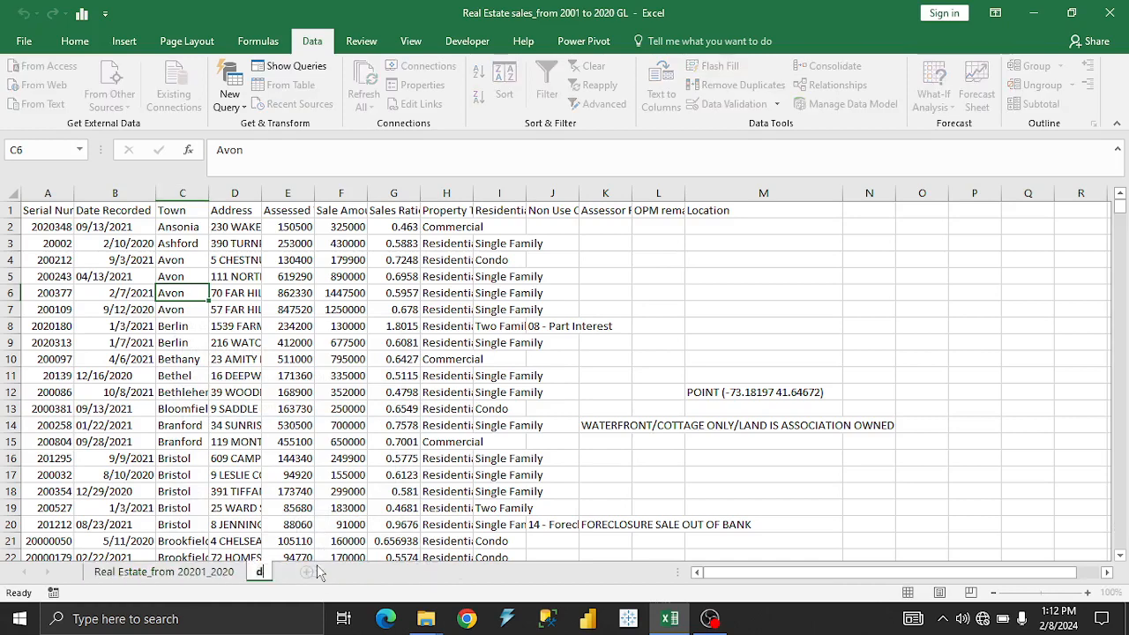
pyautogui.write('ata clea')
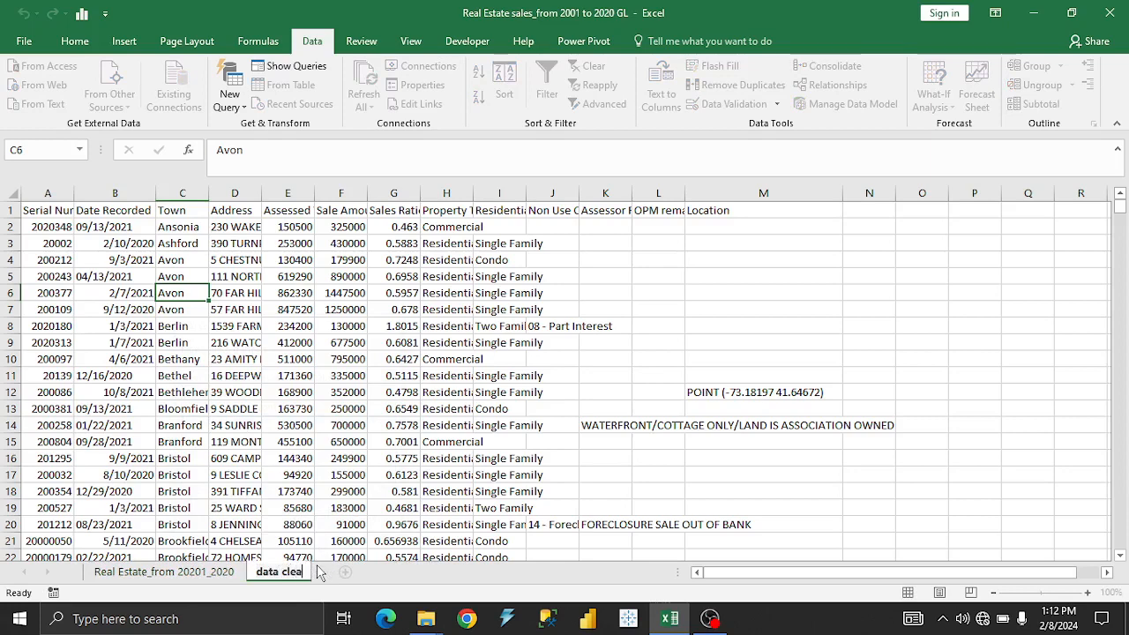
pyautogui.write('ning')
pyautogui.click(275, 278)
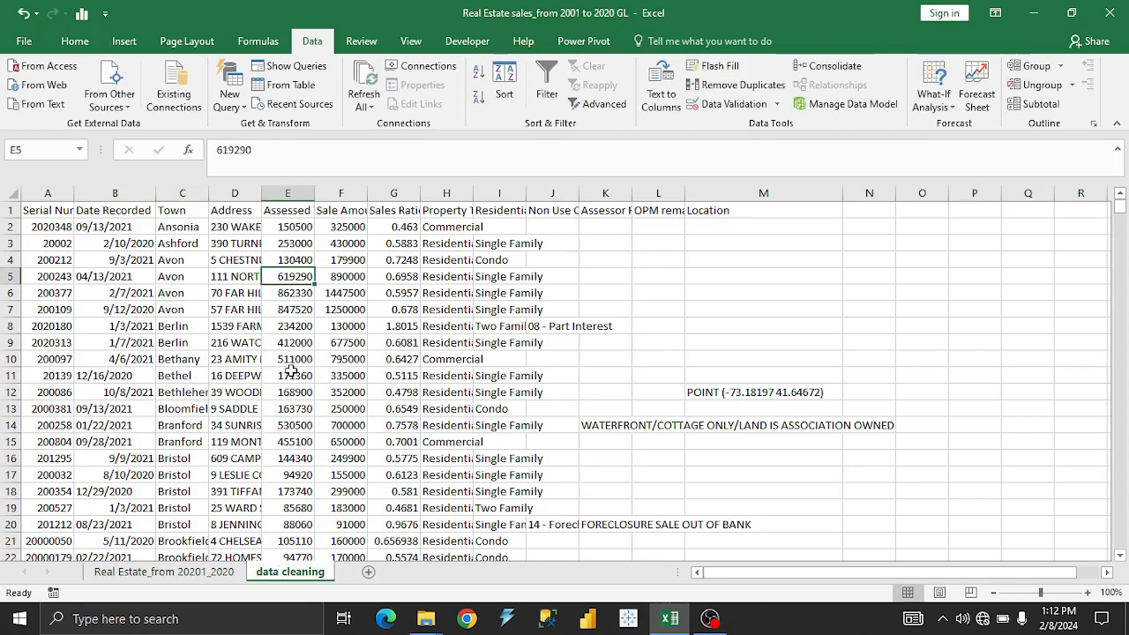
# Format the whole data range A1:M90881 as a table with headers, using a light blue table style.
pyautogui.hotkey('ctrl', 'a')
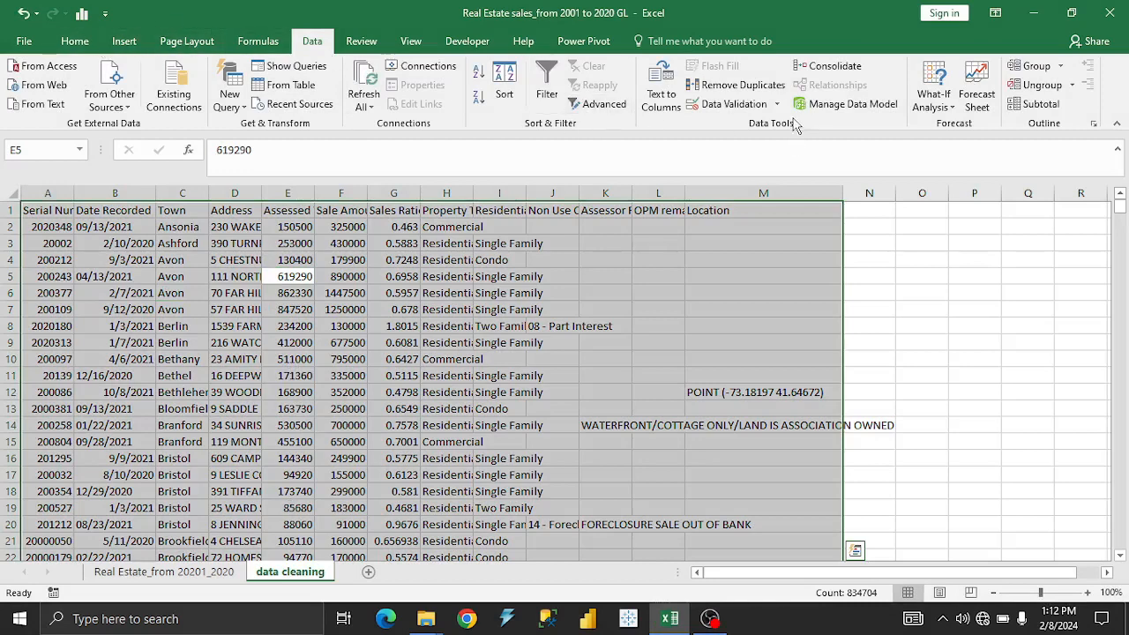
pyautogui.click(75, 40)
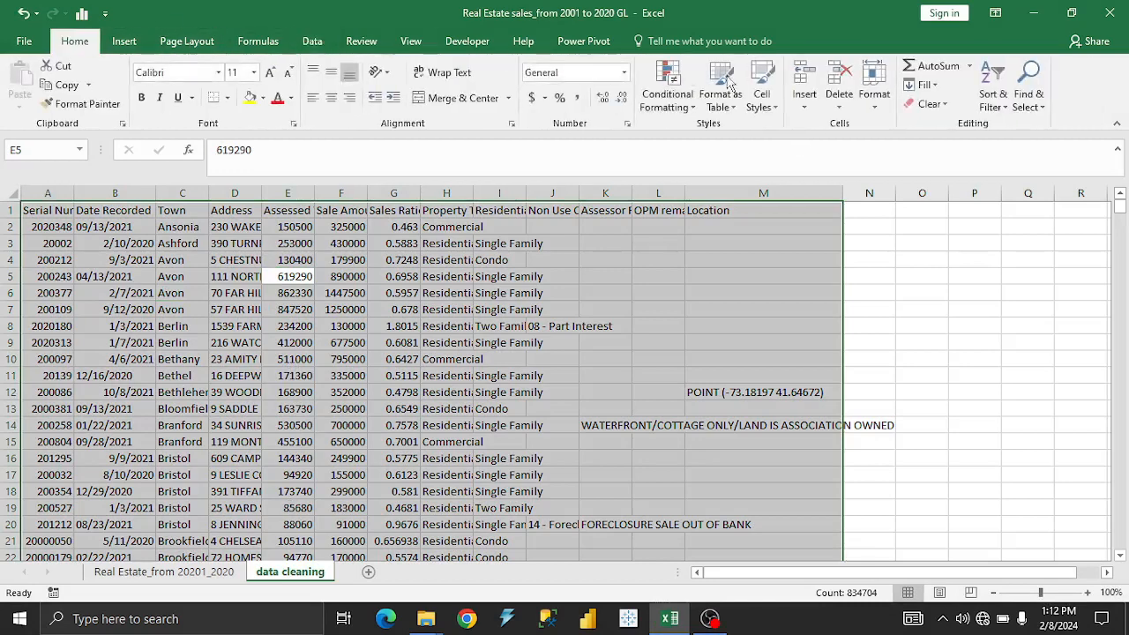
pyautogui.click(719, 101)
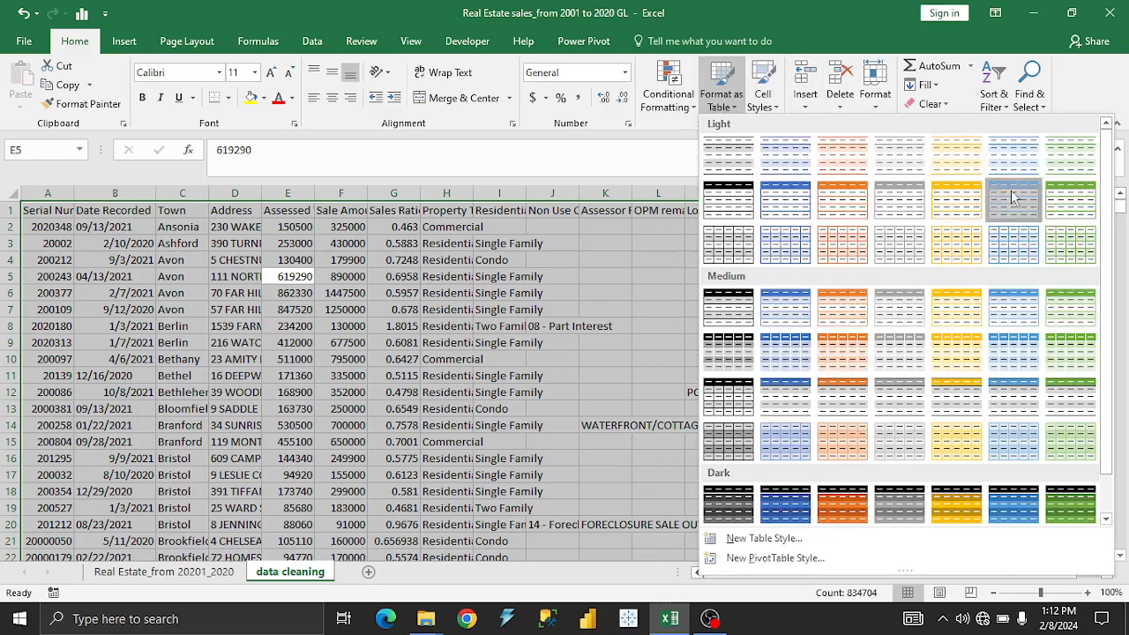
pyautogui.click(957, 198)
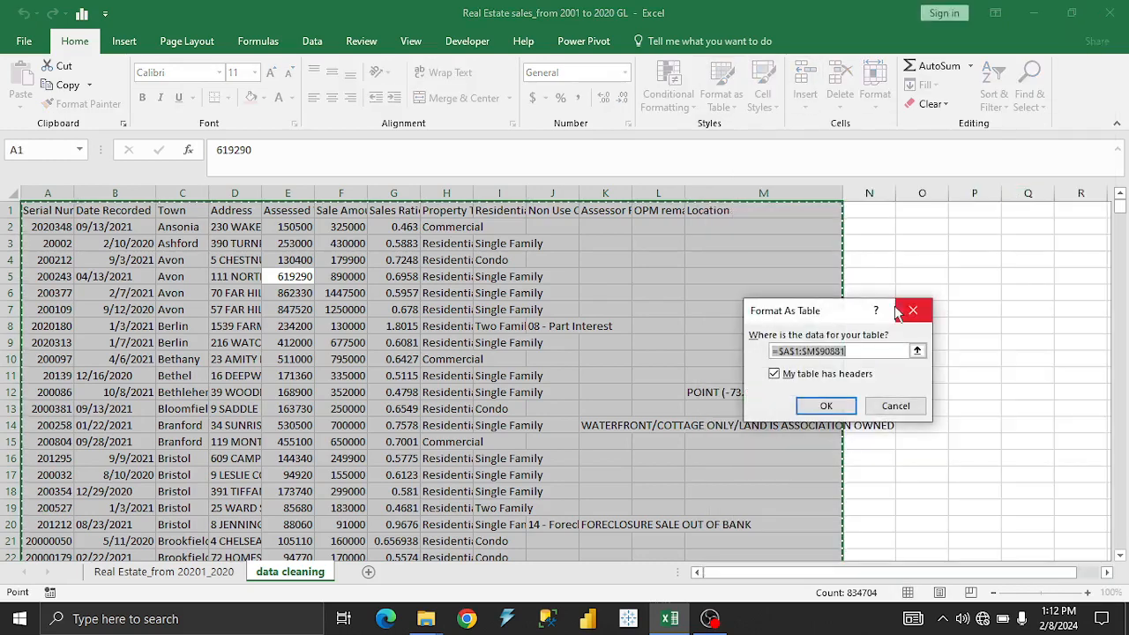
pyautogui.click(827, 409)
pyautogui.click(421, 344)
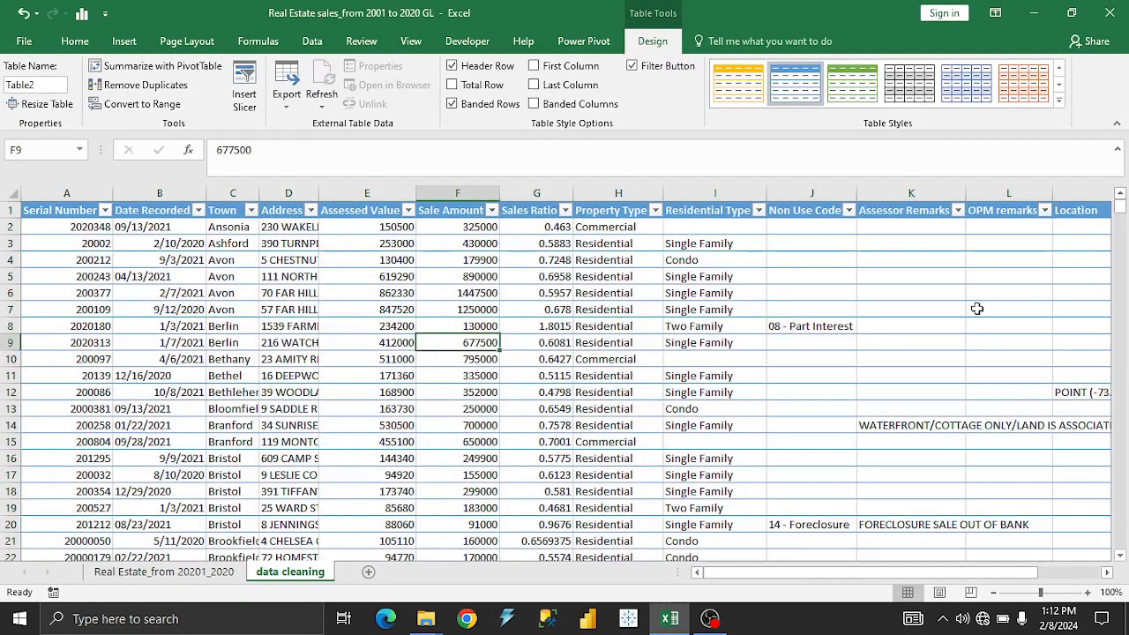
# Run Remove Duplicates on the whole table with all columns selected and headers recognised.
pyautogui.hotkey('ctrl', 'a')
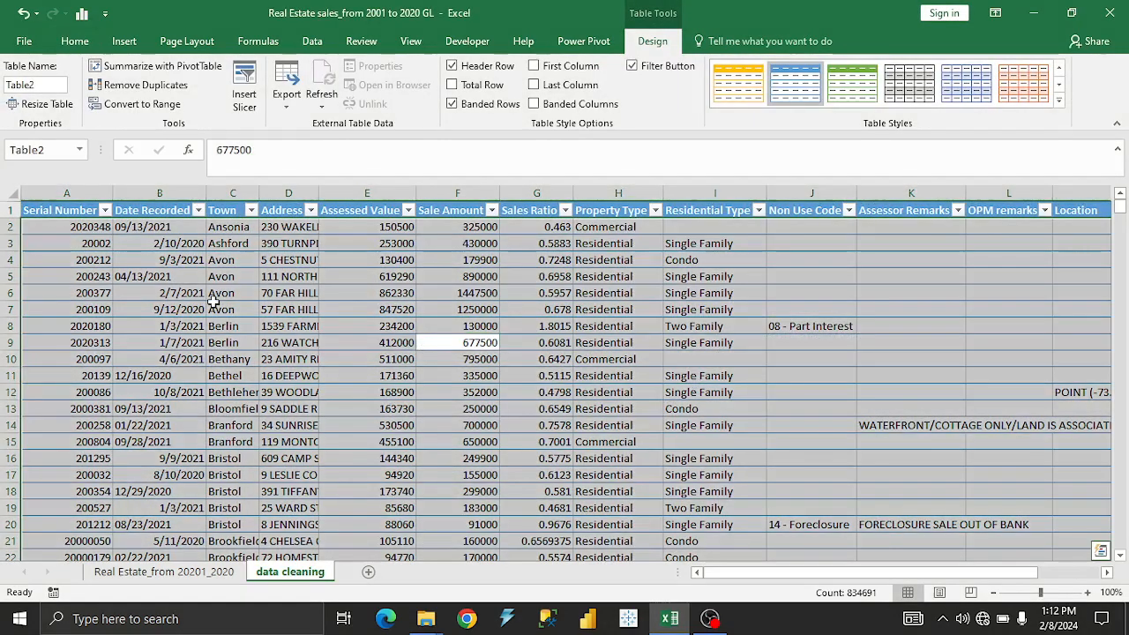
pyautogui.click(312, 41)
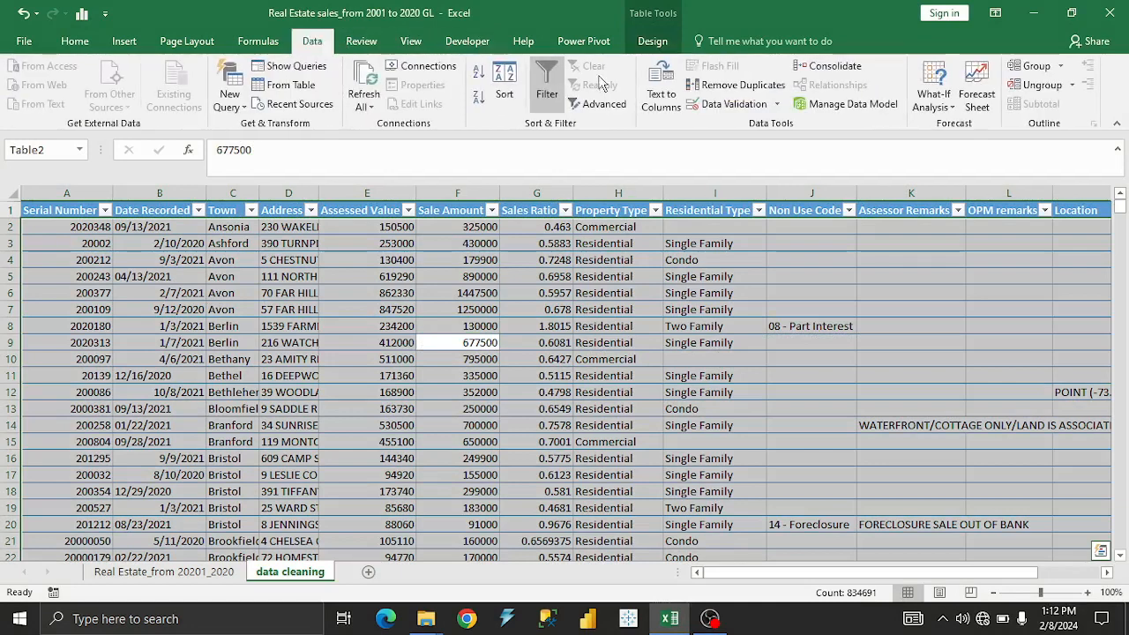
pyautogui.click(750, 91)
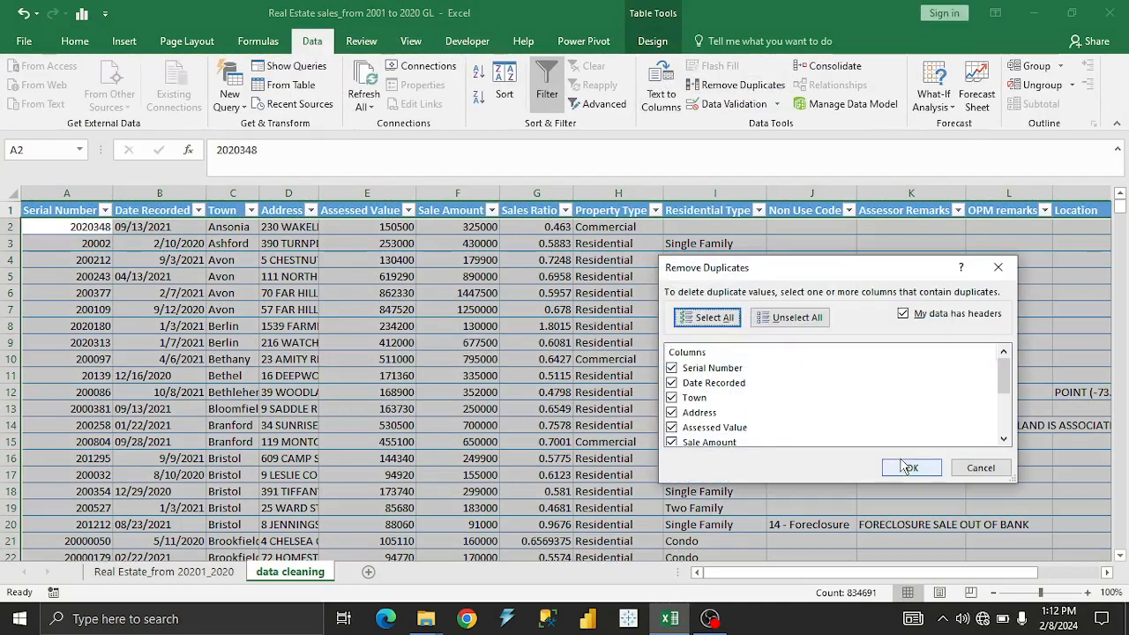
pyautogui.click(900, 459)
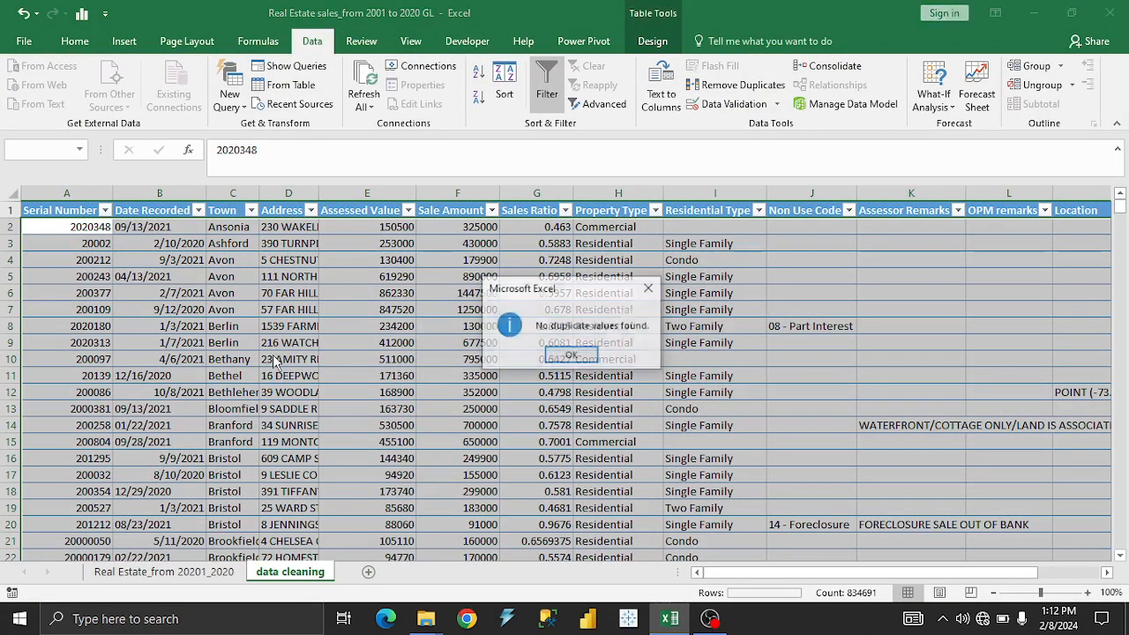
pyautogui.click(572, 355)
pyautogui.click(166, 308)
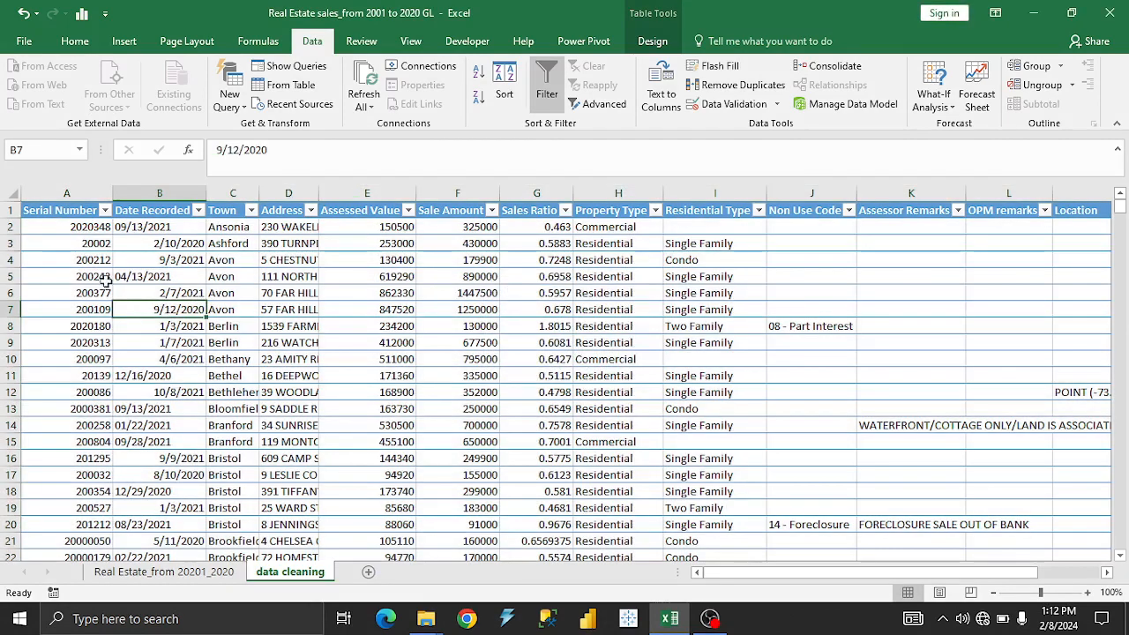
# Format the Serial Number column as Number with no decimal places.
pyautogui.click(105, 210)
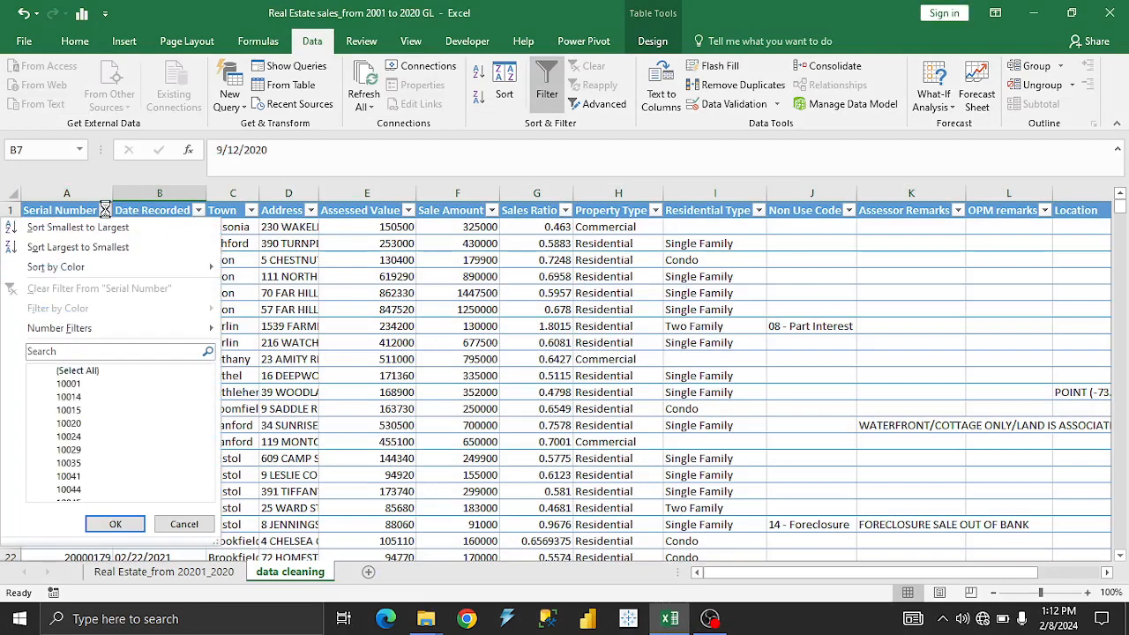
pyautogui.click(105, 210)
pyautogui.click(96, 191)
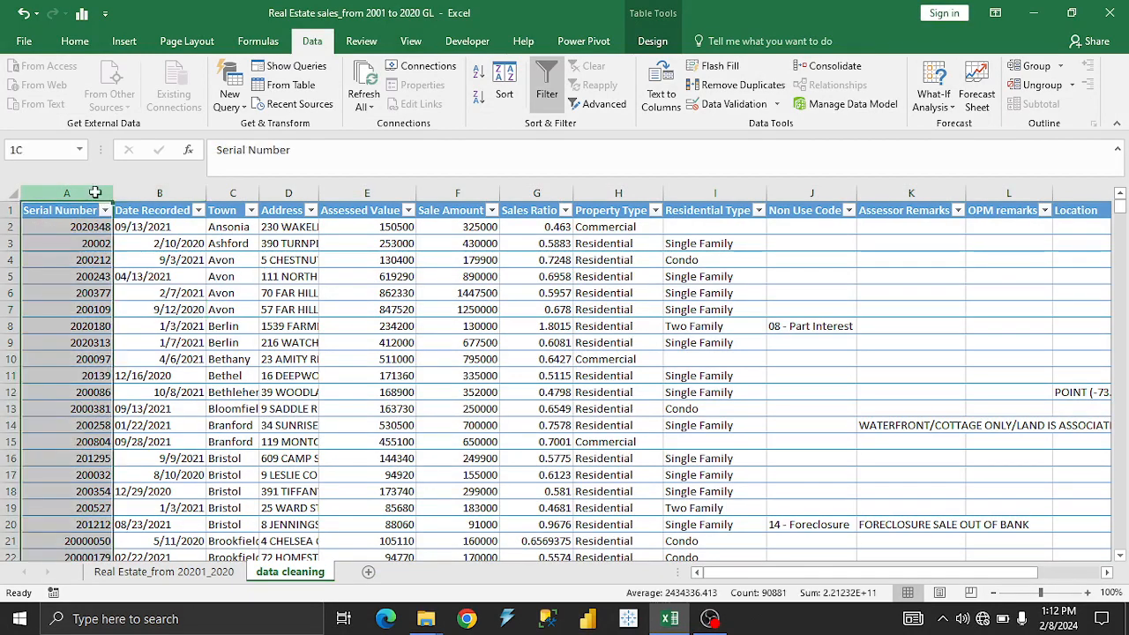
pyautogui.click(74, 42)
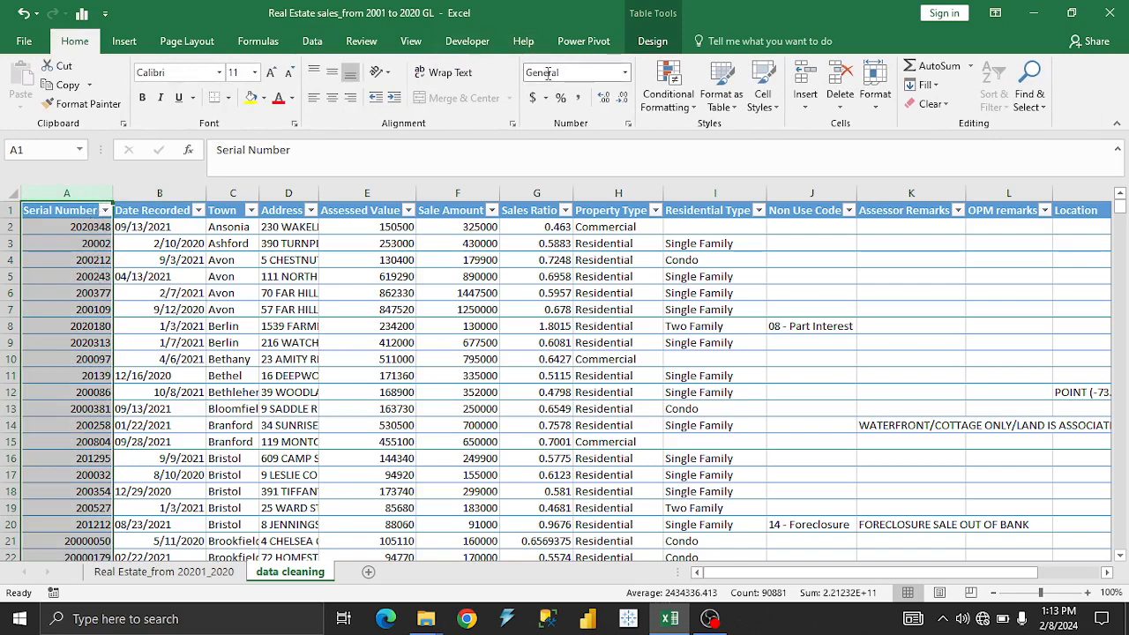
pyautogui.click(624, 72)
pyautogui.click(616, 139)
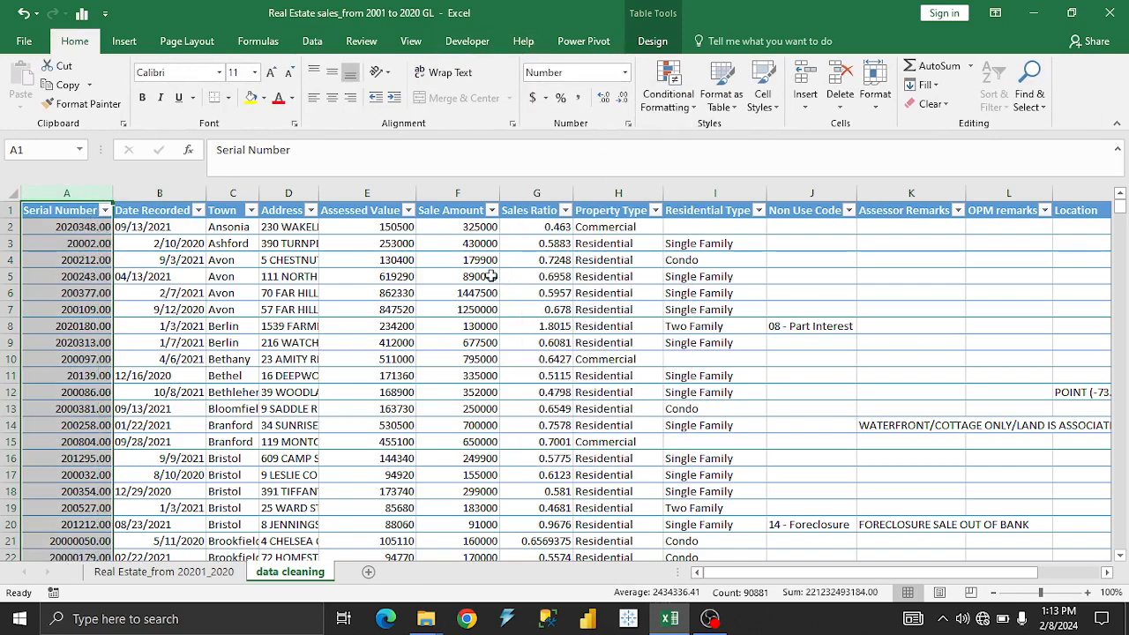
pyautogui.click(622, 97)
pyautogui.click(622, 97)
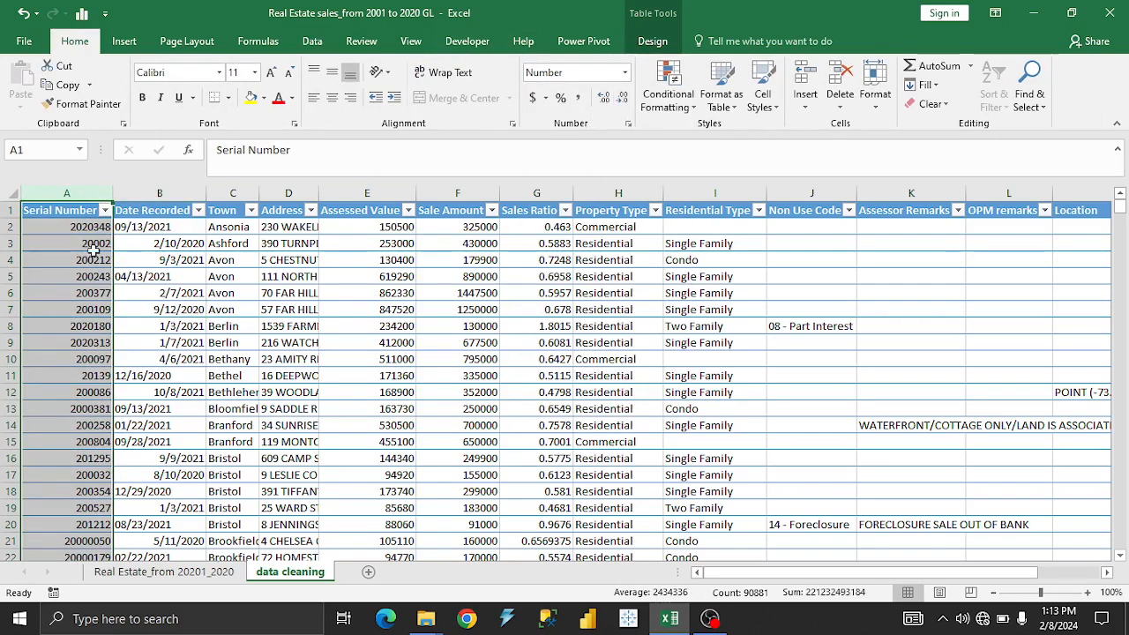
# Examine the values at the end of the Serial Number filter list without applying a filter.
pyautogui.click(105, 210)
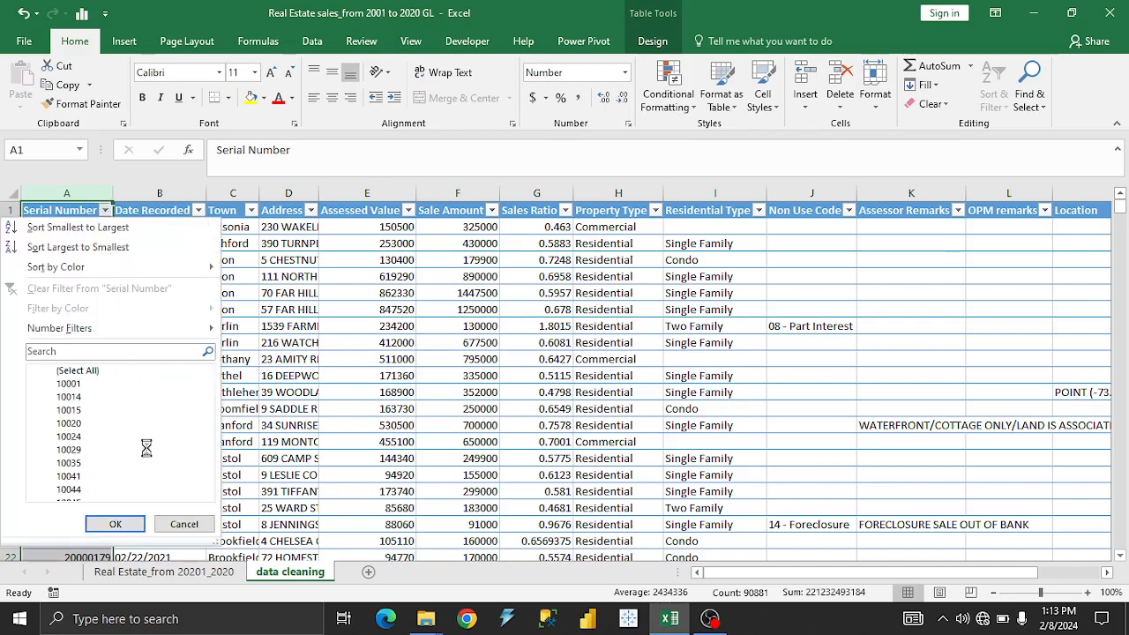
pyautogui.moveTo(211, 387); pyautogui.dragTo(223, 492)
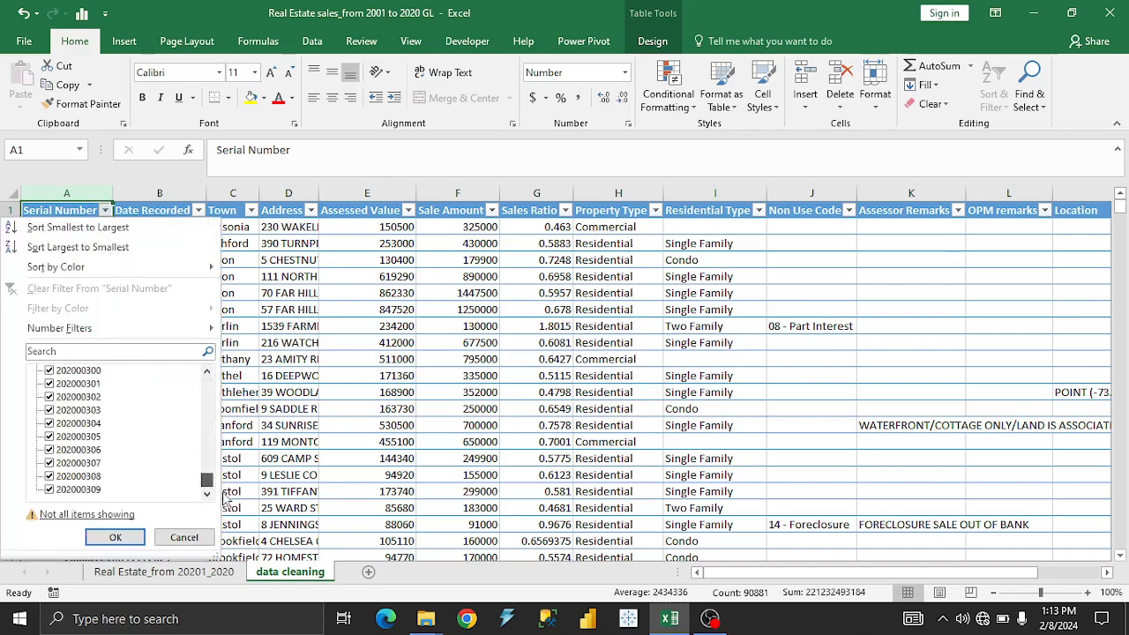
pyautogui.click(276, 385)
pyautogui.click(171, 254)
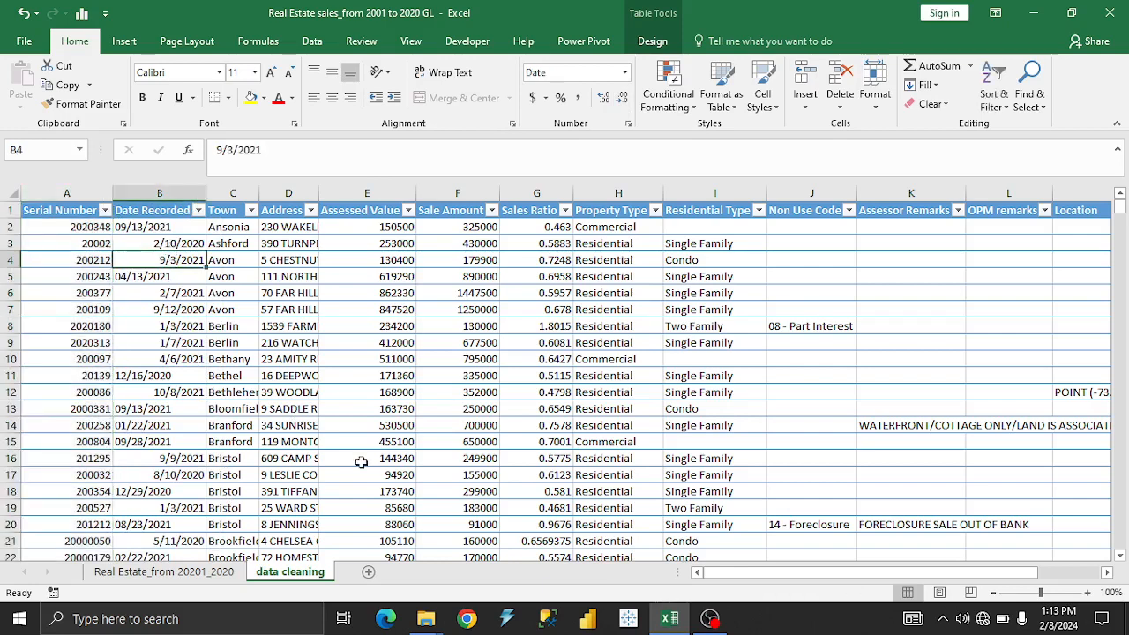
# Autofit the widths of the Town, Address, Assessed Value, Sale Amount and Sales Ratio columns.
pyautogui.doubleClick(260, 193)
pyautogui.doubleClick(358, 194)
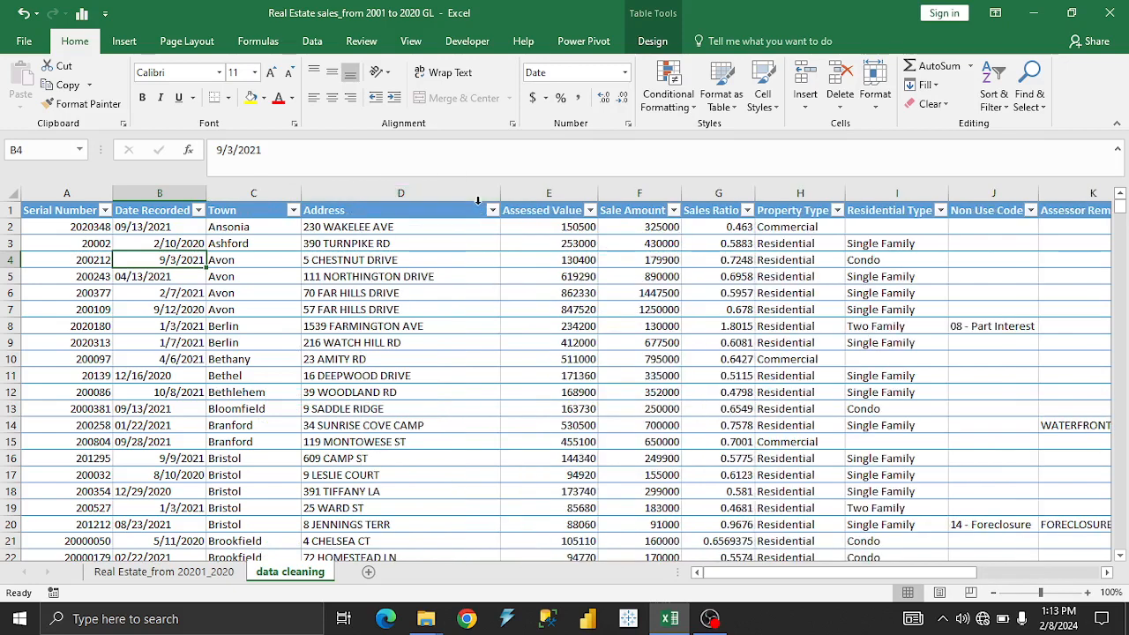
pyautogui.doubleClick(594, 191)
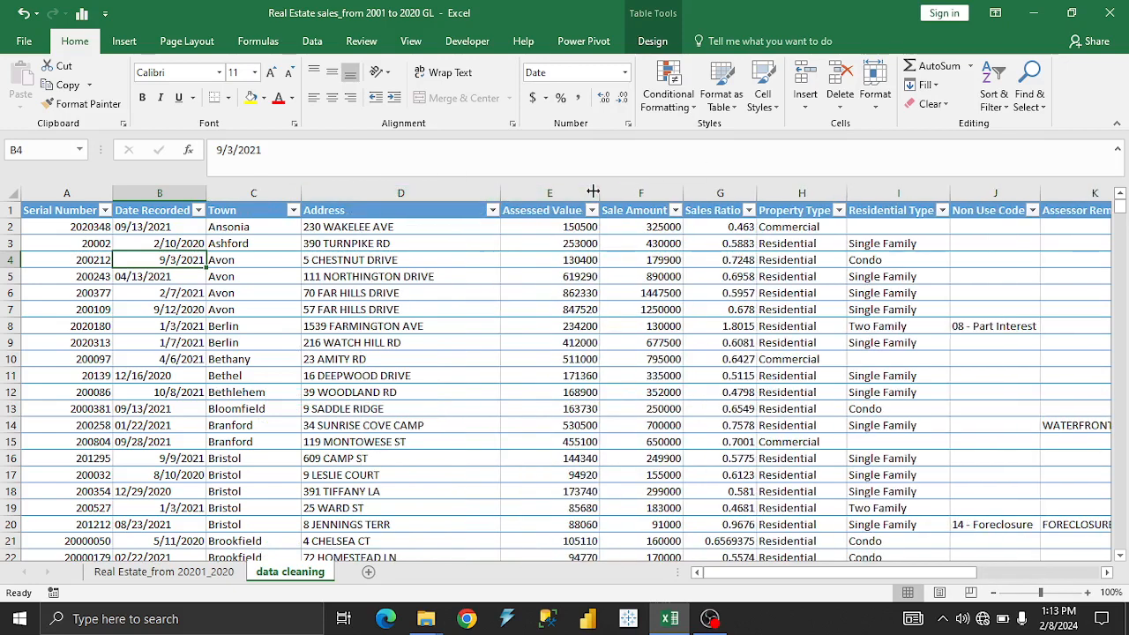
pyautogui.doubleClick(679, 192)
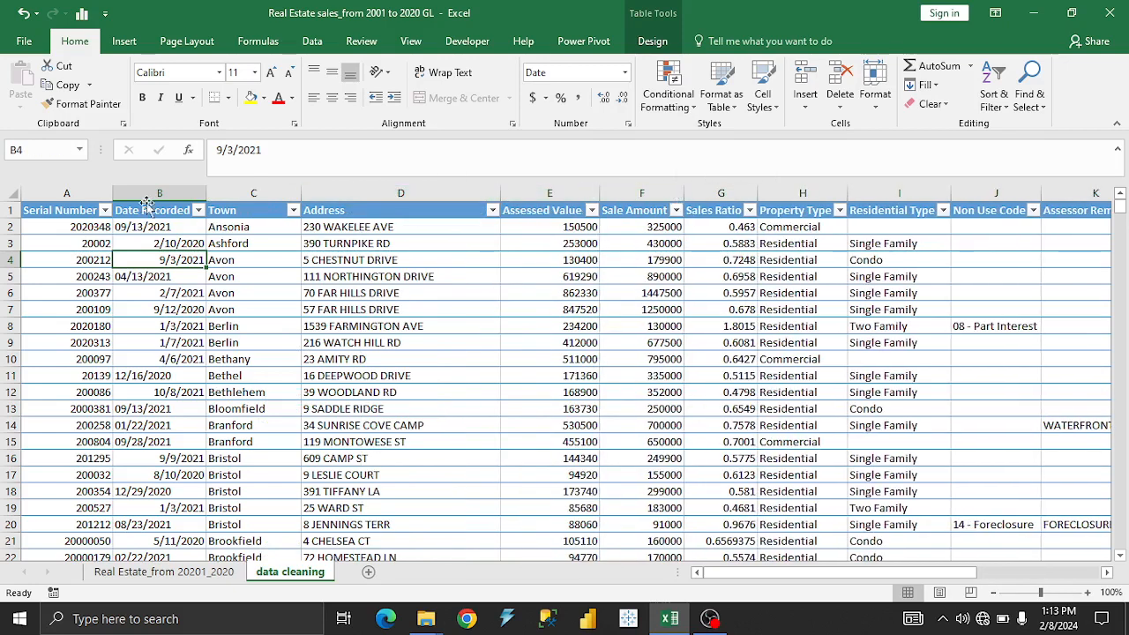
pyautogui.doubleClick(756, 193)
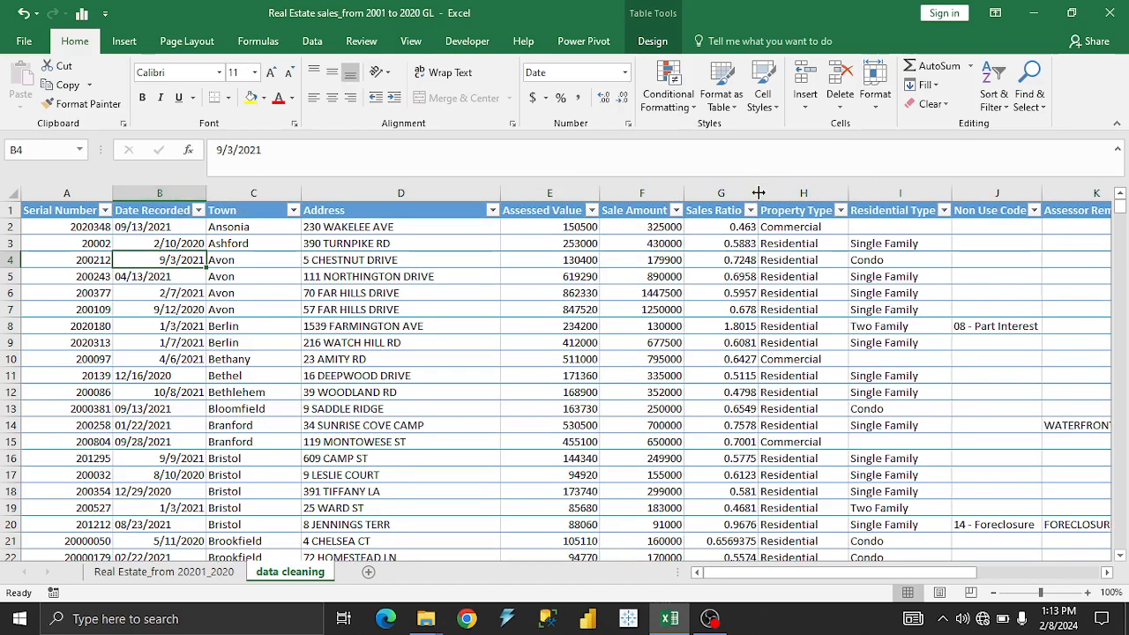
# Apply the Long Date format to the Date Recorded column and autofit its width to the contents.
pyautogui.click(176, 190)
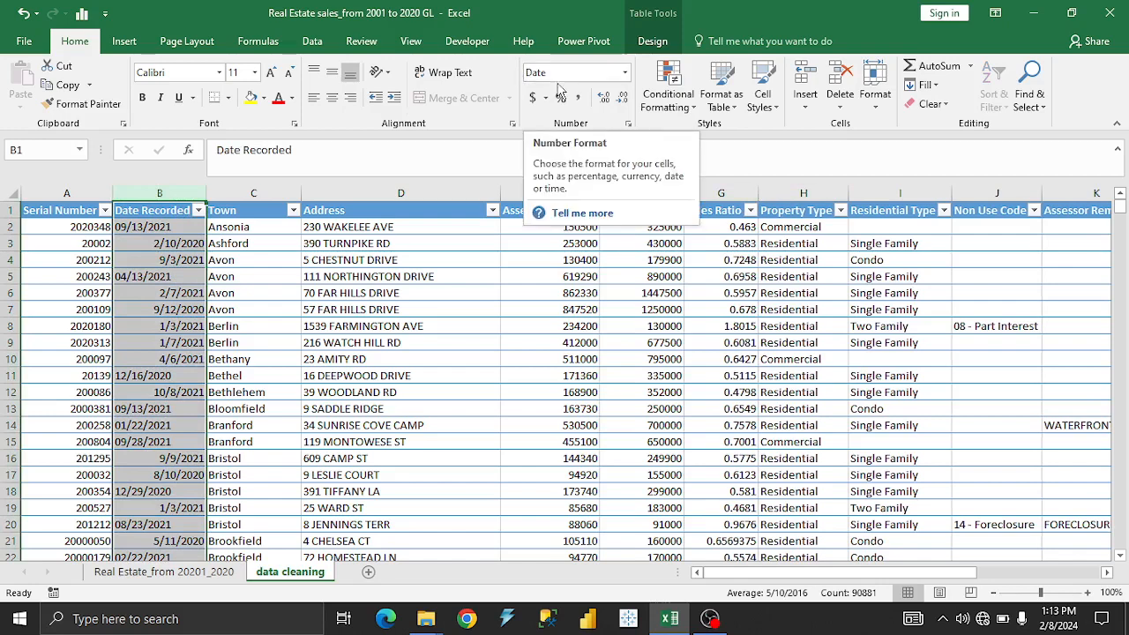
pyautogui.click(624, 72)
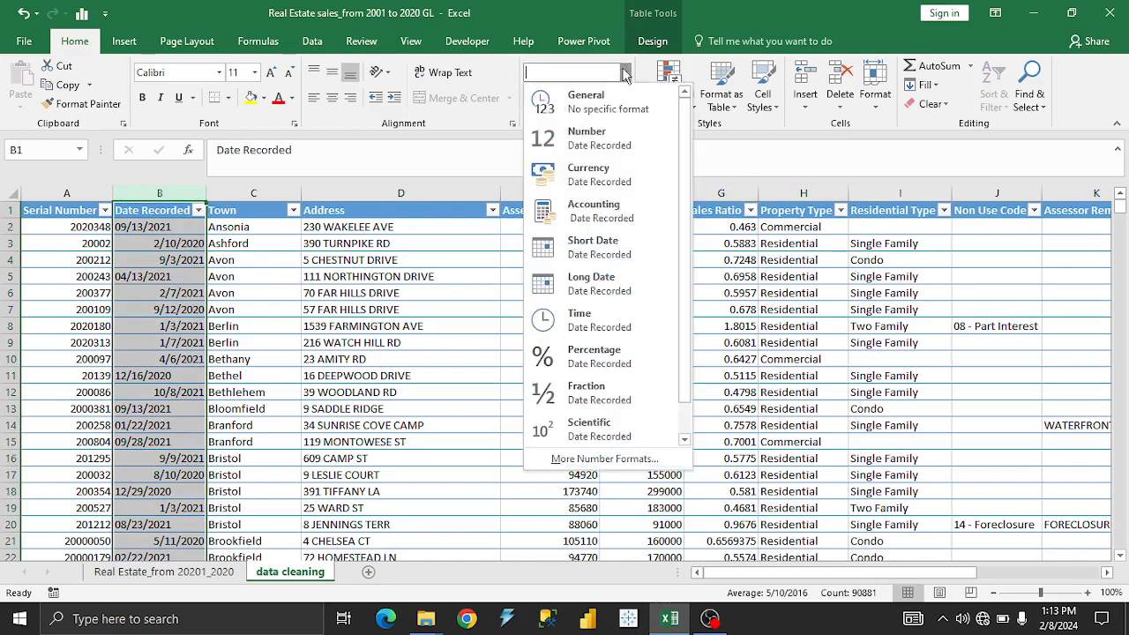
pyautogui.click(621, 282)
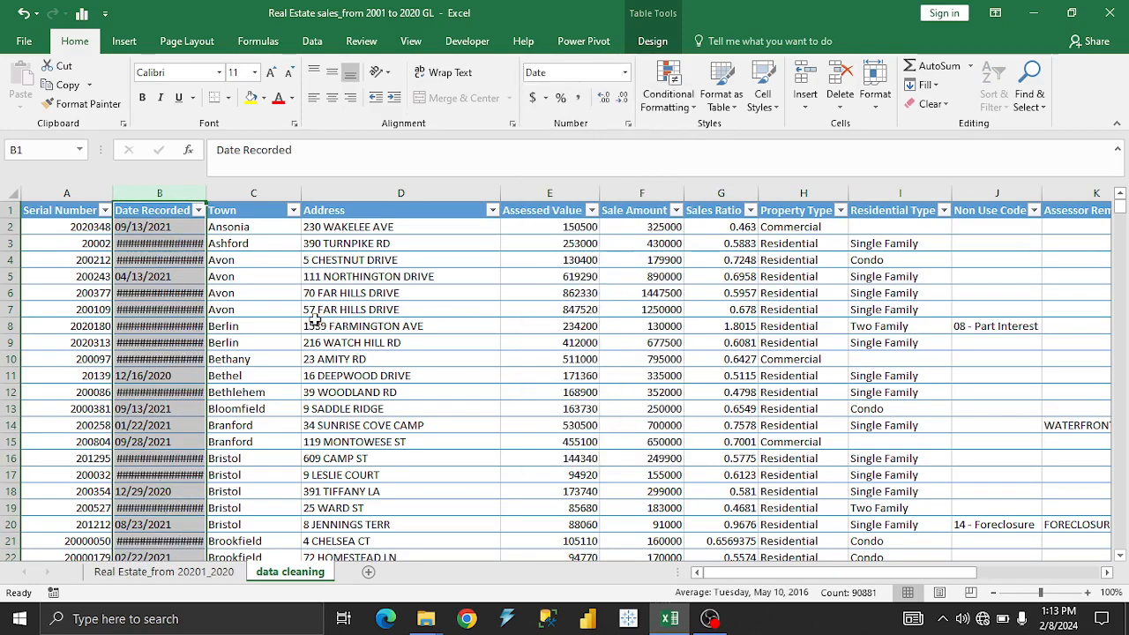
pyautogui.moveTo(207, 199); pyautogui.dragTo(259, 196)
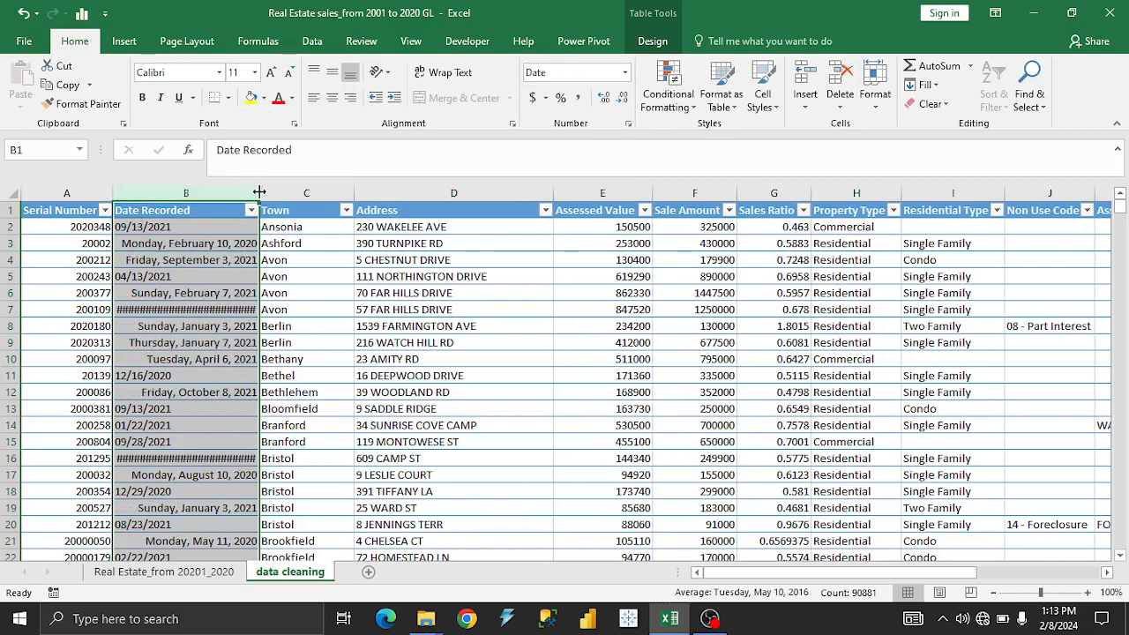
pyautogui.doubleClick(259, 192)
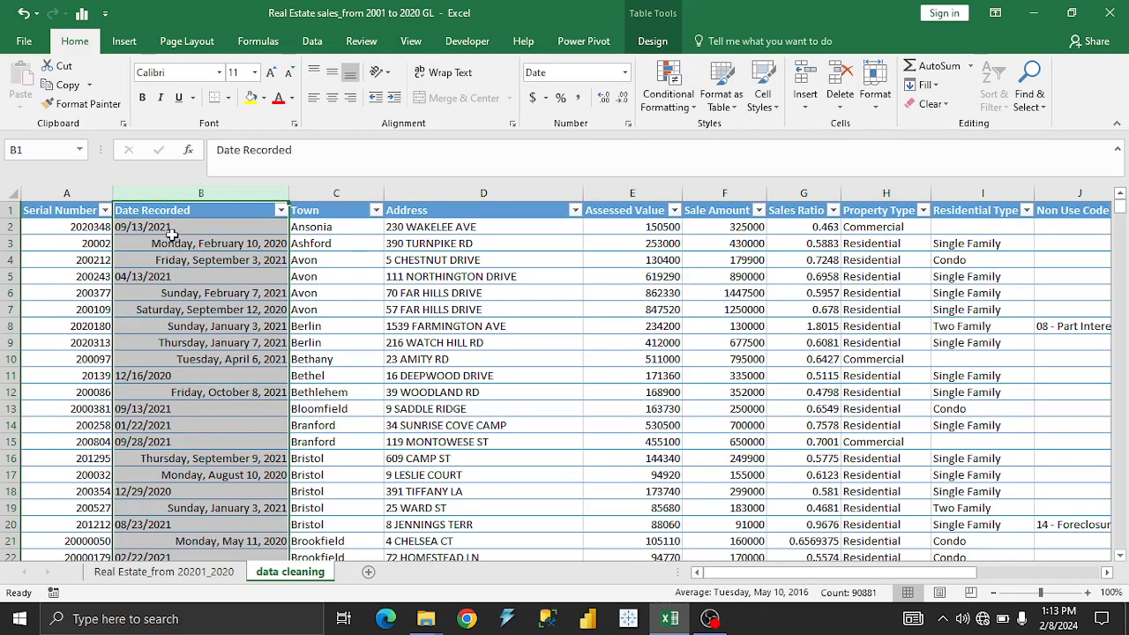
# Apply the Short Date format to the Date Recorded column.
pyautogui.click(172, 236)
pyautogui.click(180, 226)
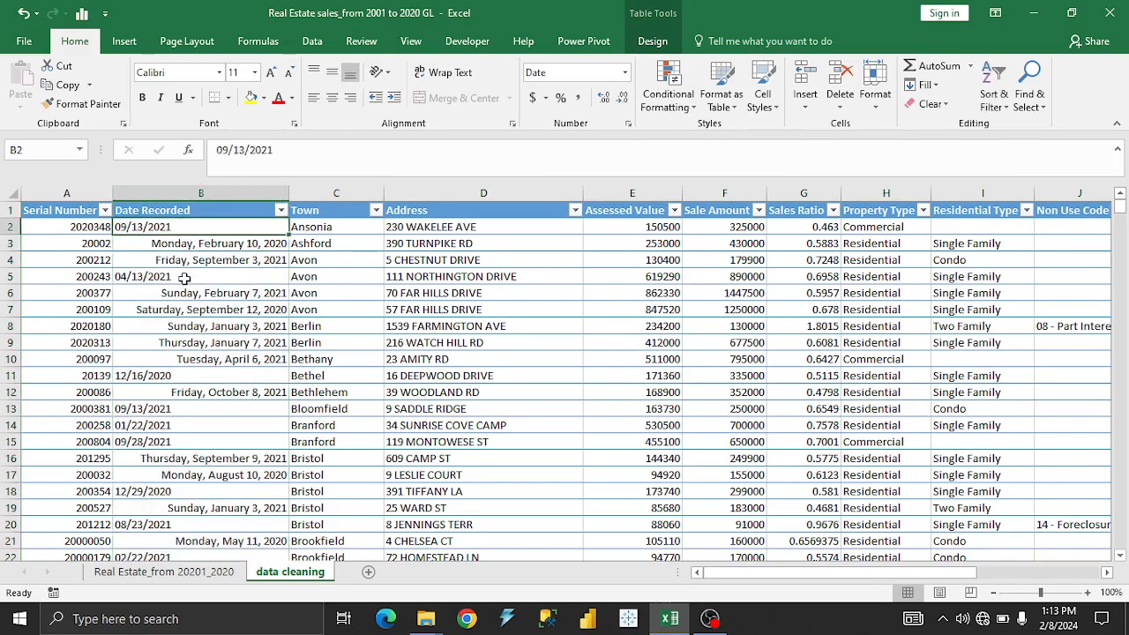
pyautogui.click(184, 278)
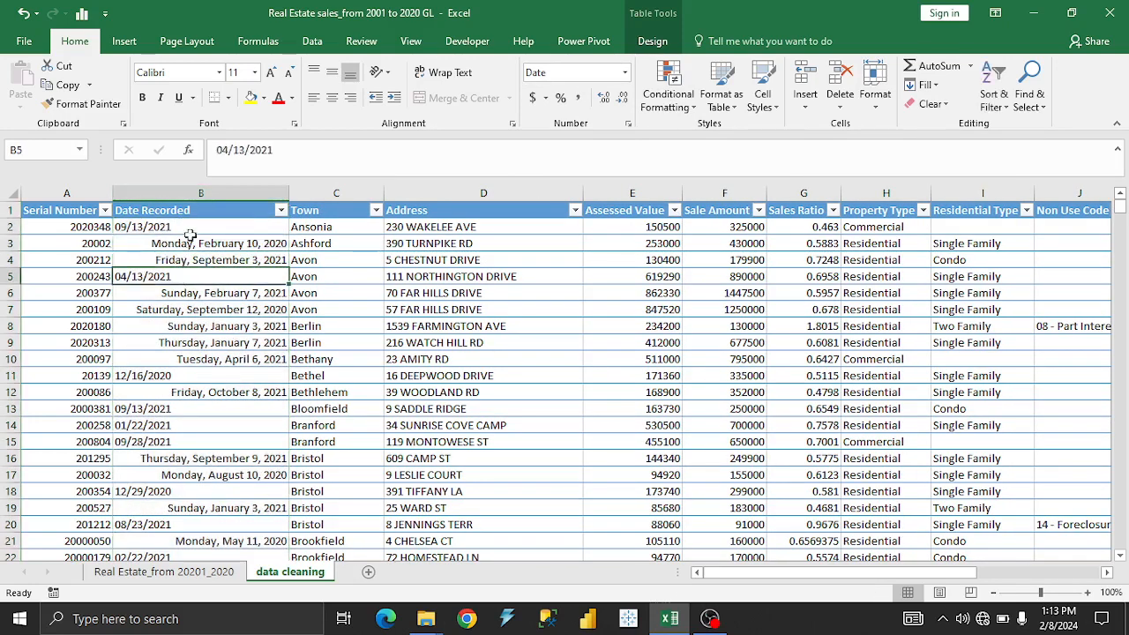
pyautogui.click(261, 191)
pyautogui.click(625, 72)
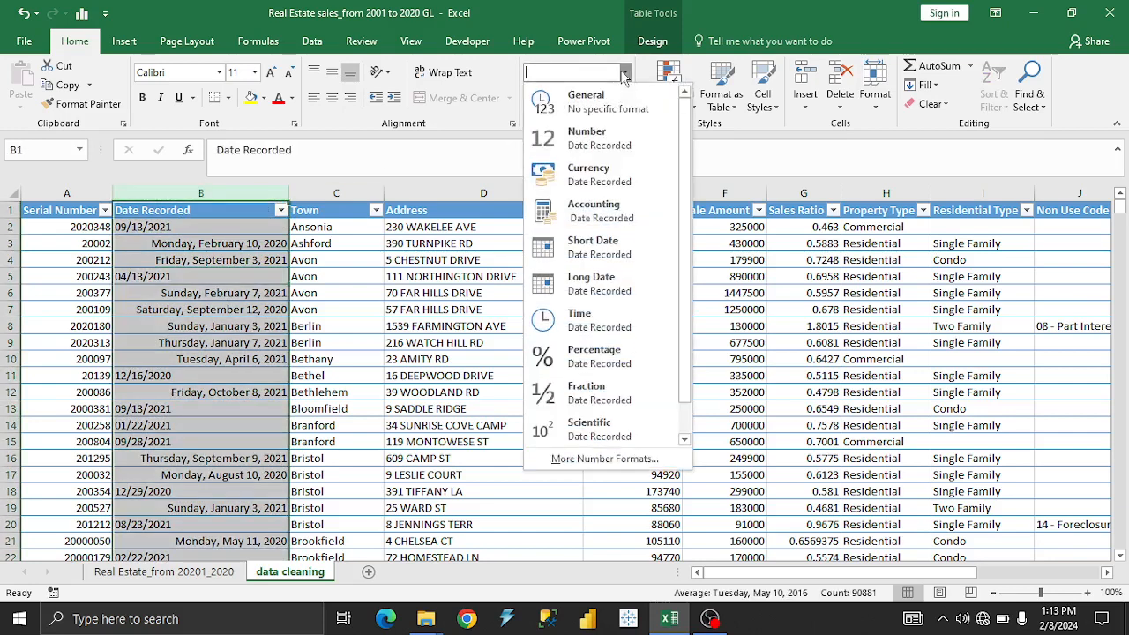
pyautogui.click(605, 253)
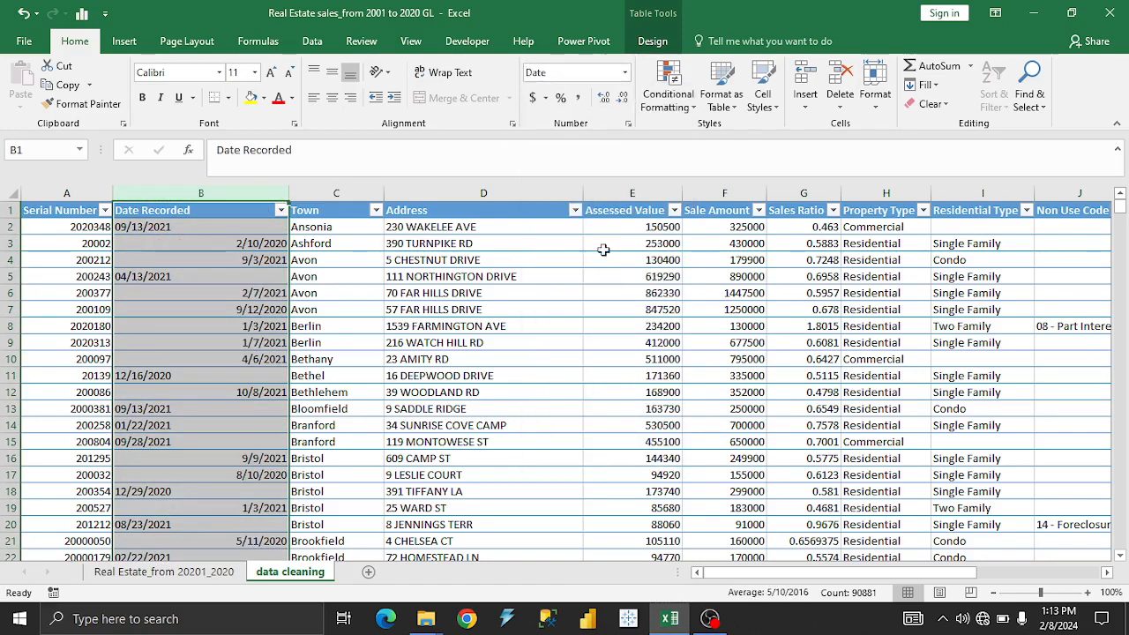
# Format the Date Recorded column with the 03/14/12 date type.
pyautogui.click(236, 309)
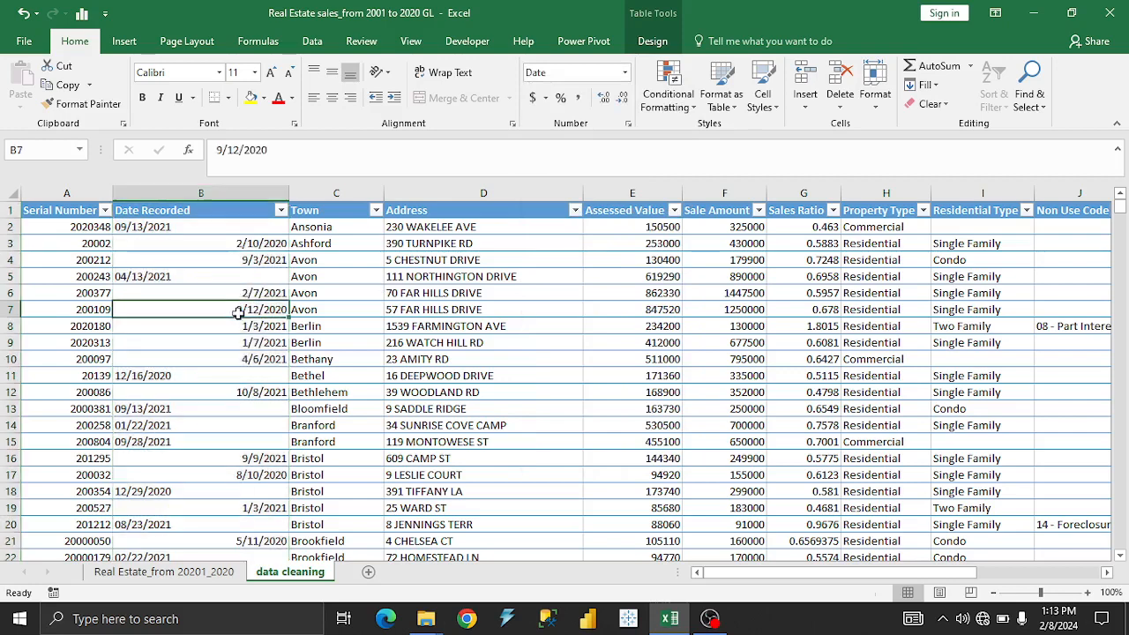
pyautogui.click(211, 193)
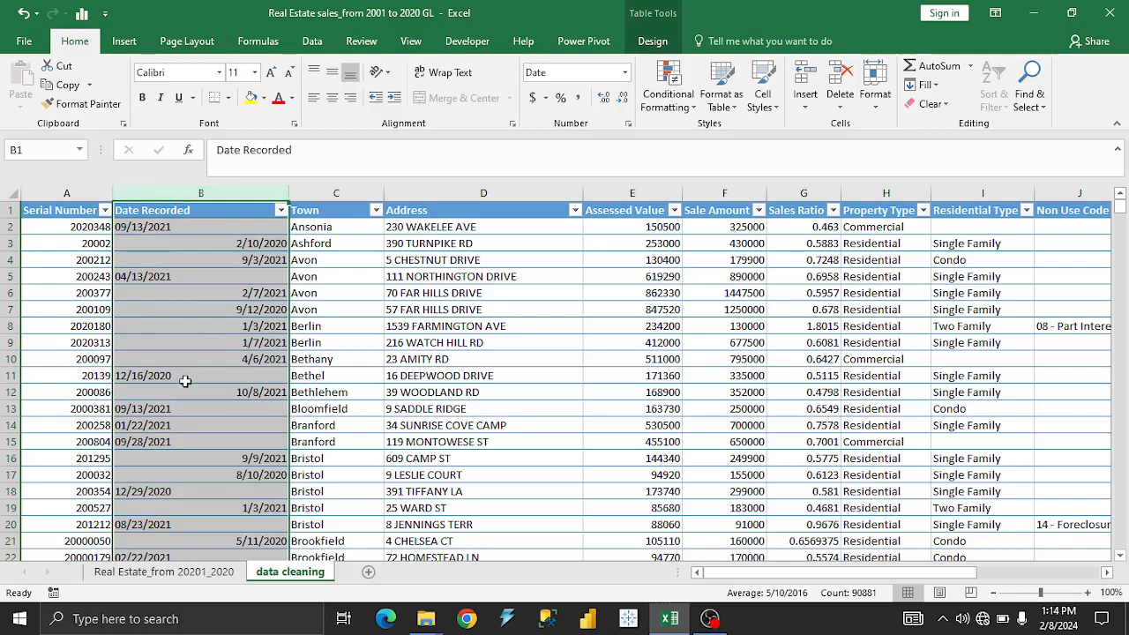
pyautogui.rightClick(178, 233)
pyautogui.click(250, 420)
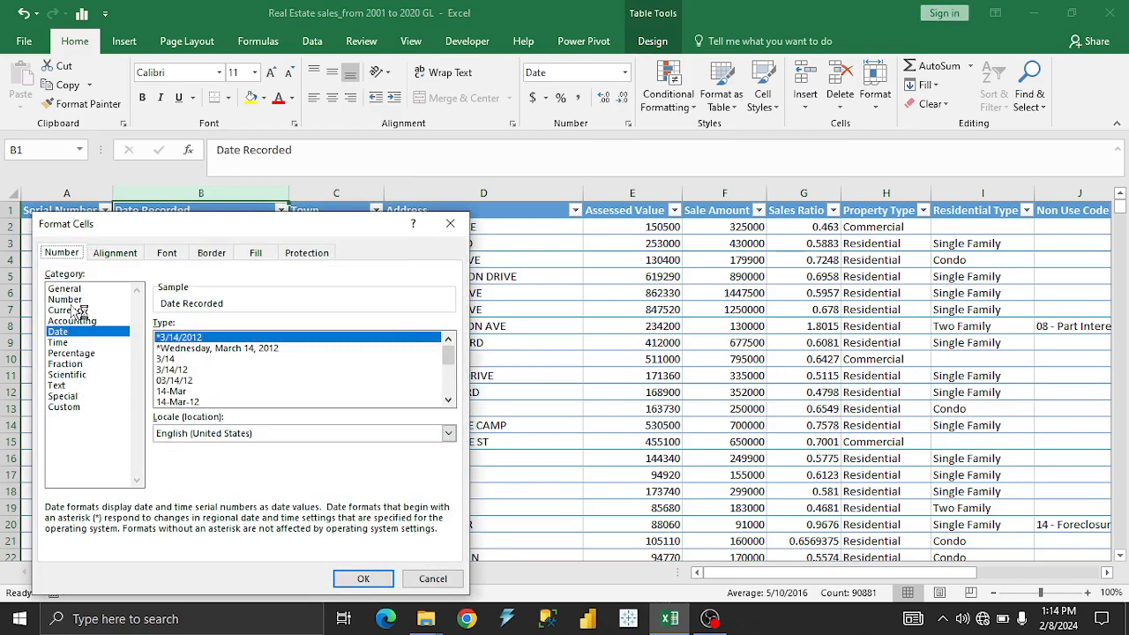
pyautogui.click(80, 386)
pyautogui.click(78, 331)
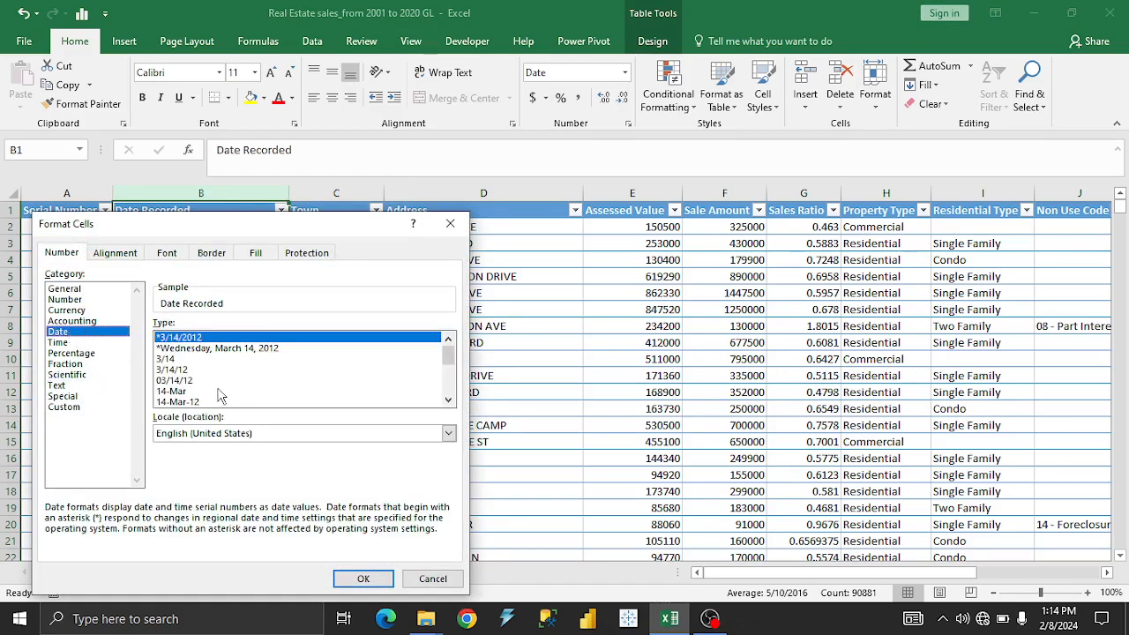
pyautogui.click(187, 381)
pyautogui.click(362, 577)
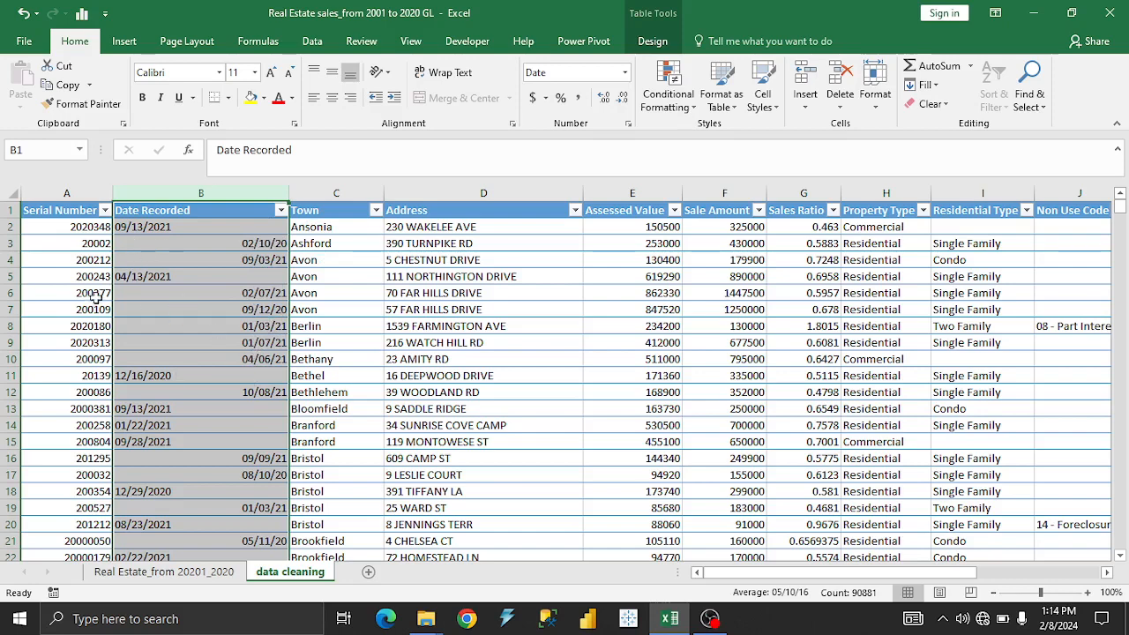
# Compare the contents and number format of the left-aligned and right-aligned cells in the Date Recorded column.
pyautogui.click(155, 276)
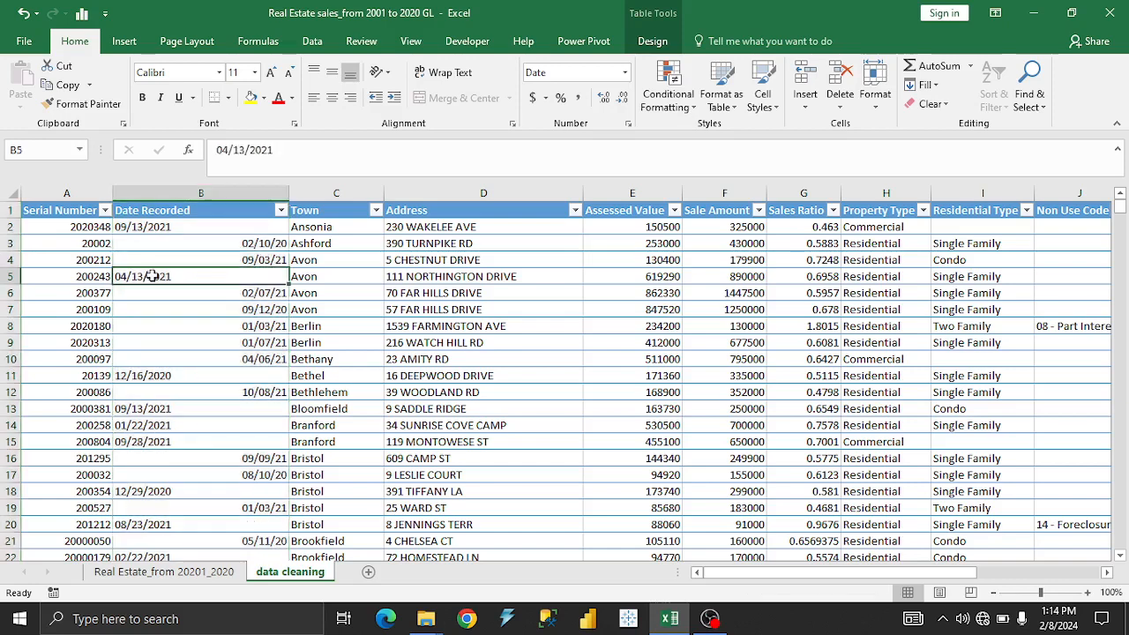
pyautogui.click(157, 227)
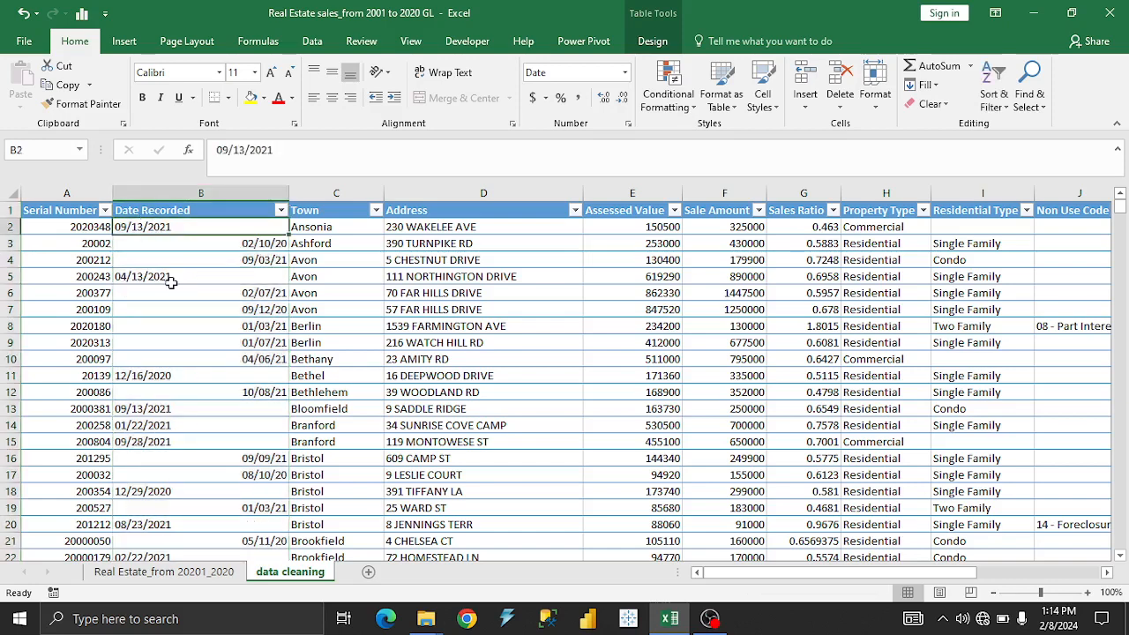
pyautogui.click(170, 279)
pyautogui.click(624, 72)
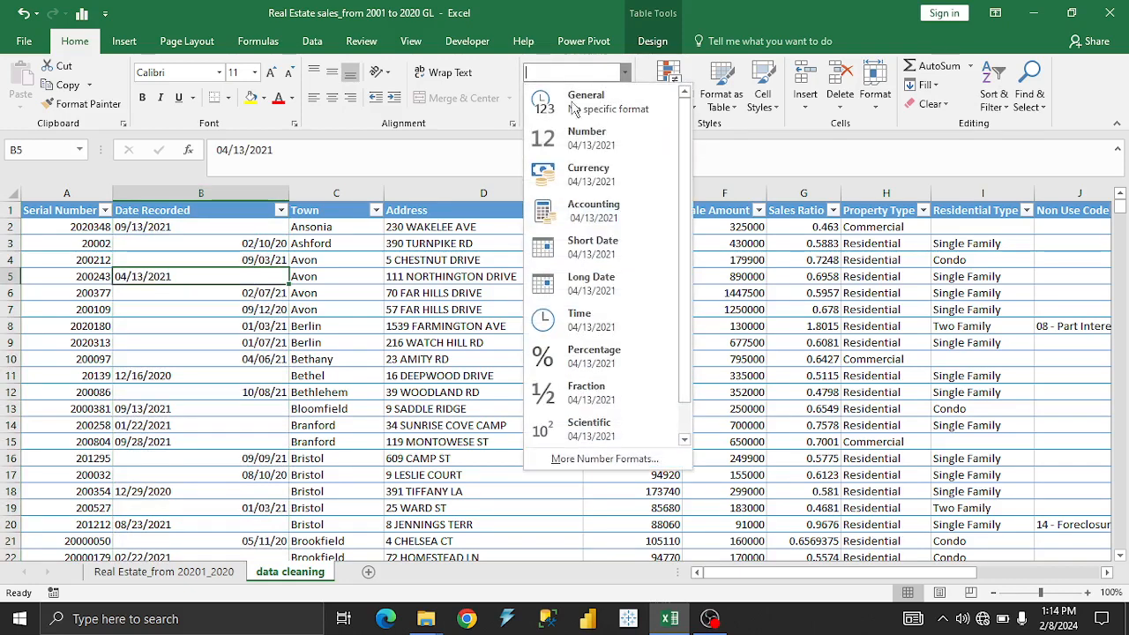
pyautogui.click(225, 274)
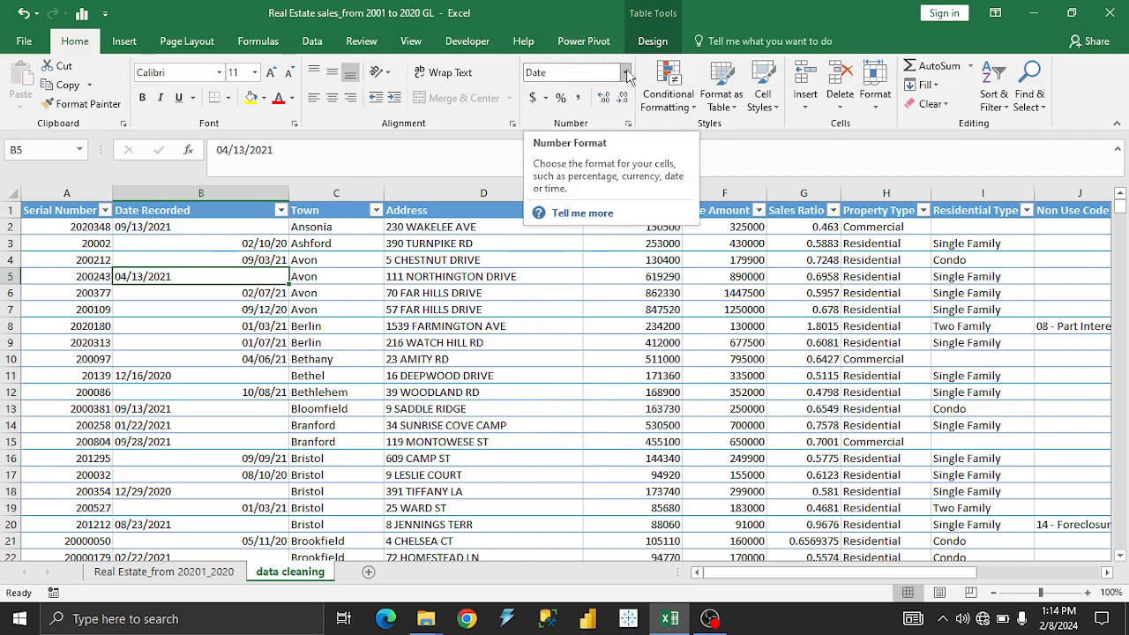
pyautogui.click(213, 244)
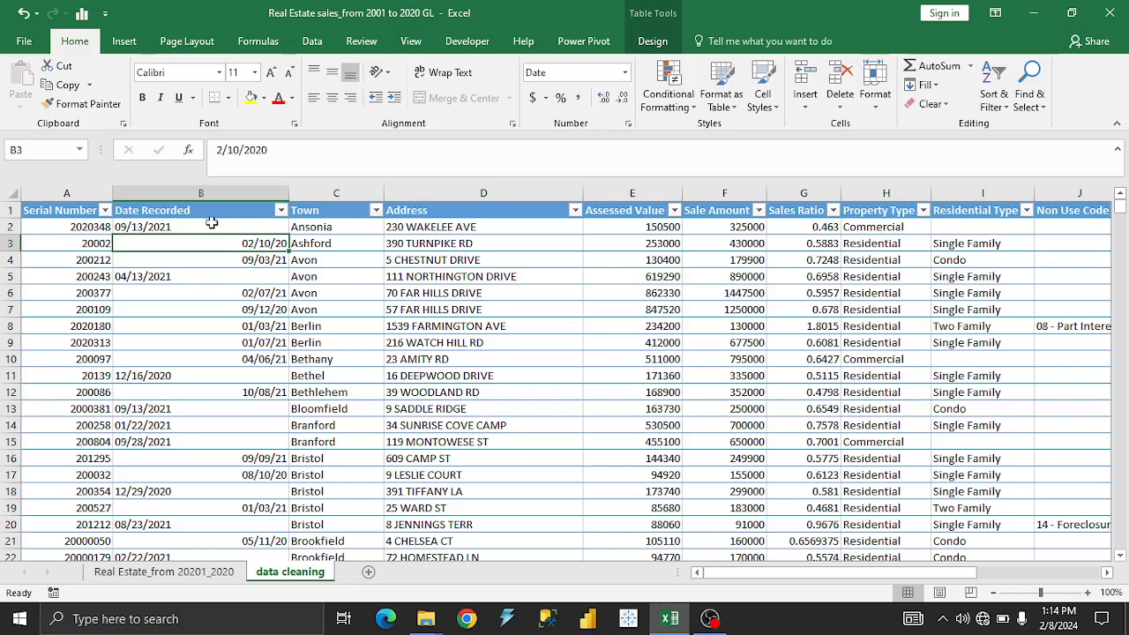
# Convert the Date Recorded column with Text to Columns as tab-delimited data, using the DMY date format.
pyautogui.click(225, 193)
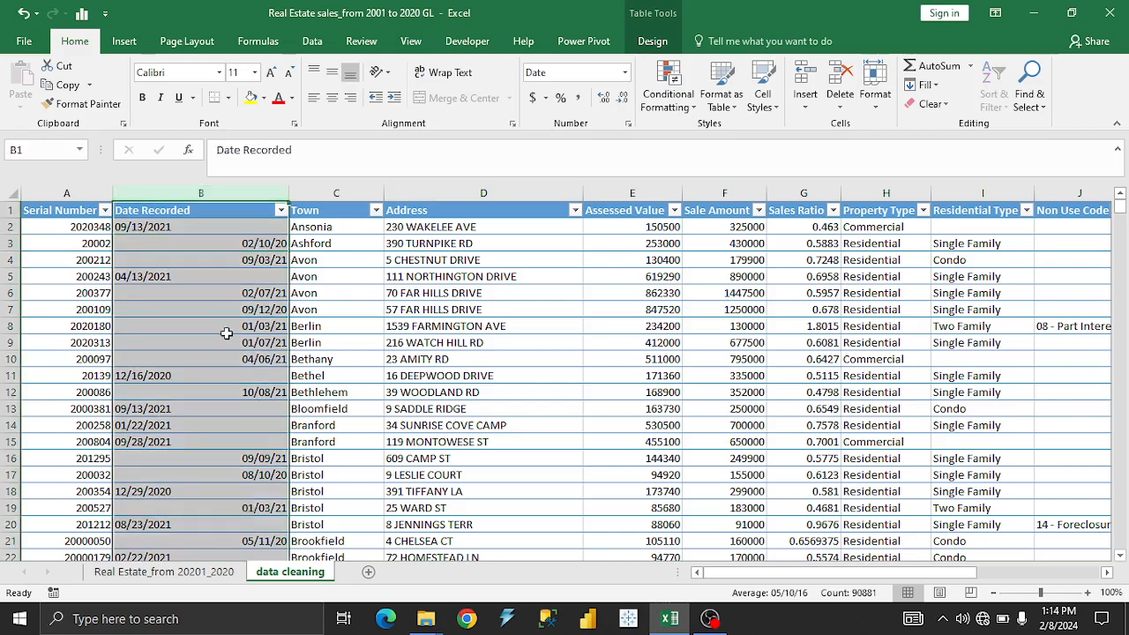
pyautogui.rightClick(232, 306)
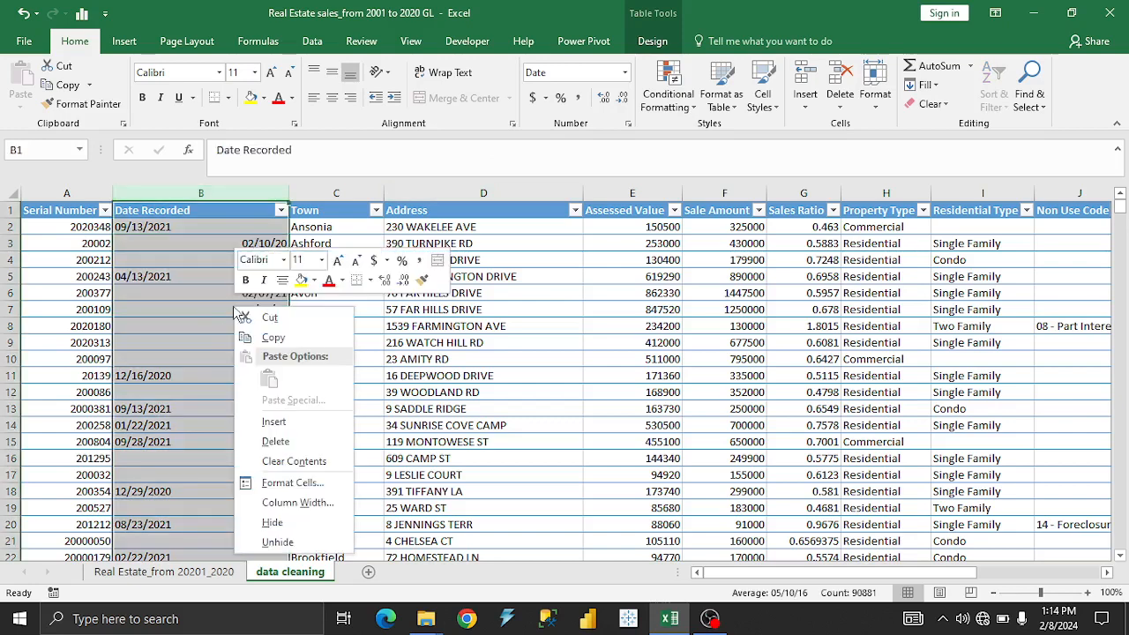
pyautogui.press('Escape')
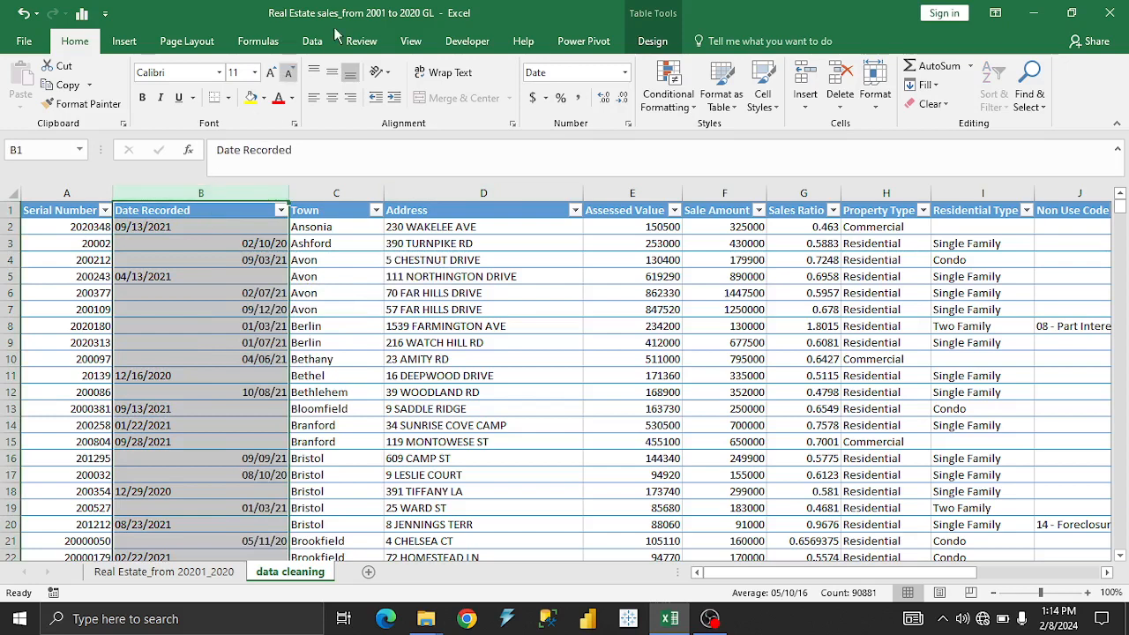
pyautogui.click(258, 41)
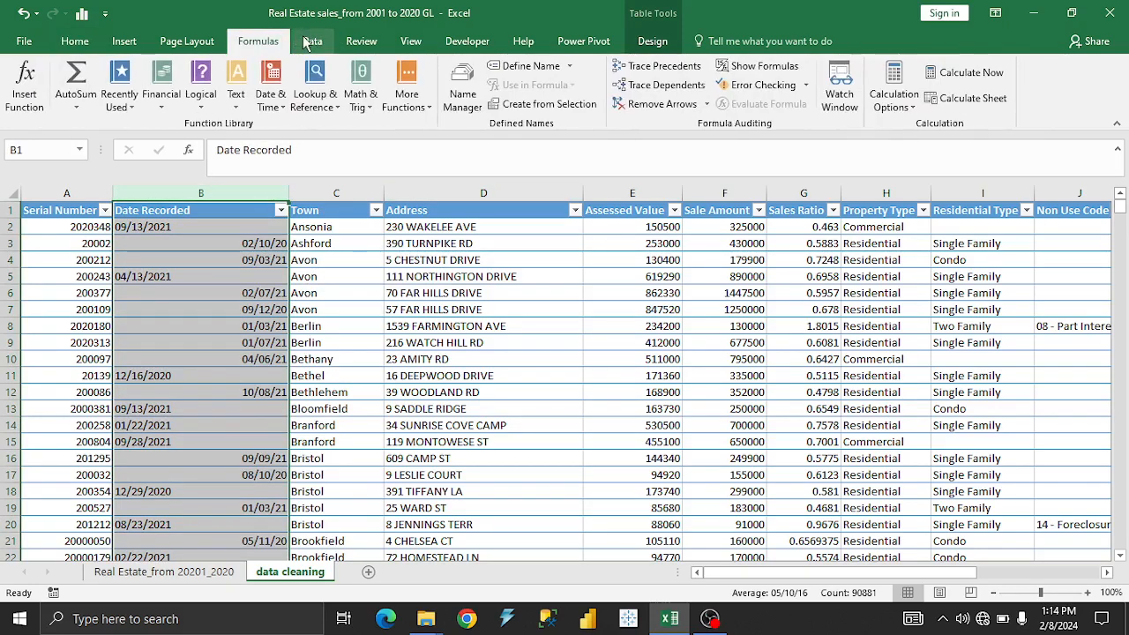
pyautogui.click(308, 42)
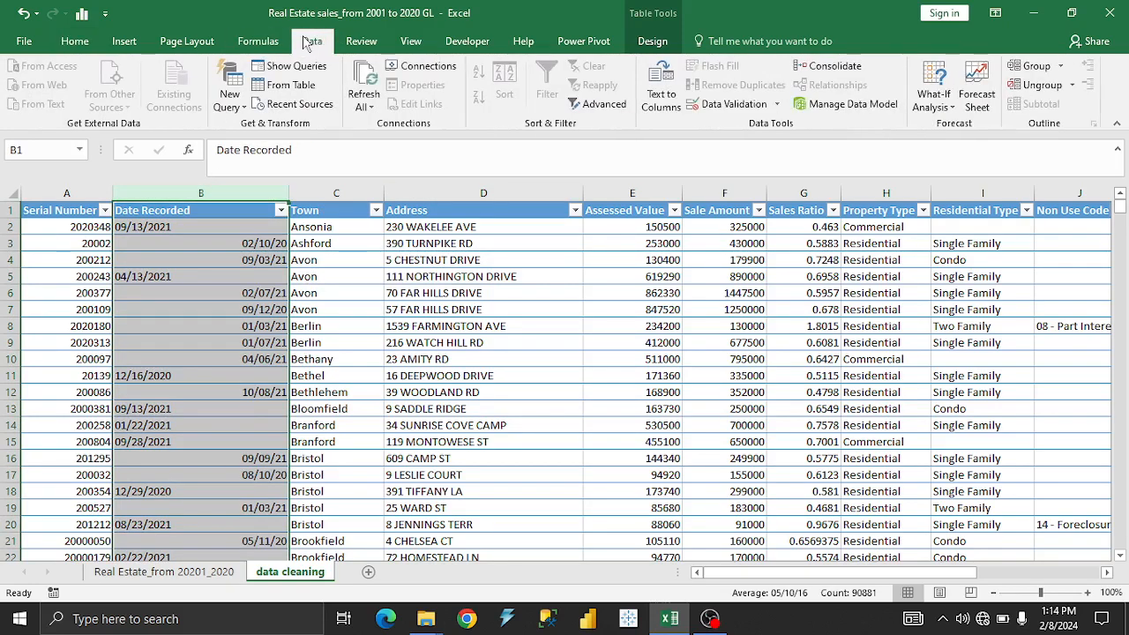
pyautogui.click(660, 92)
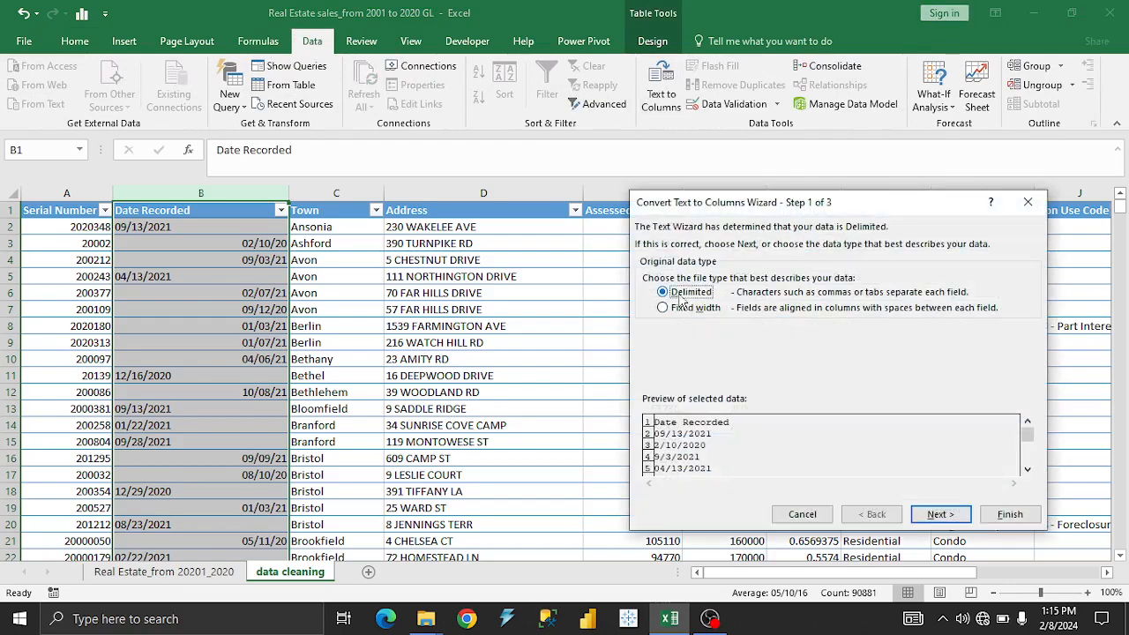
pyautogui.click(940, 514)
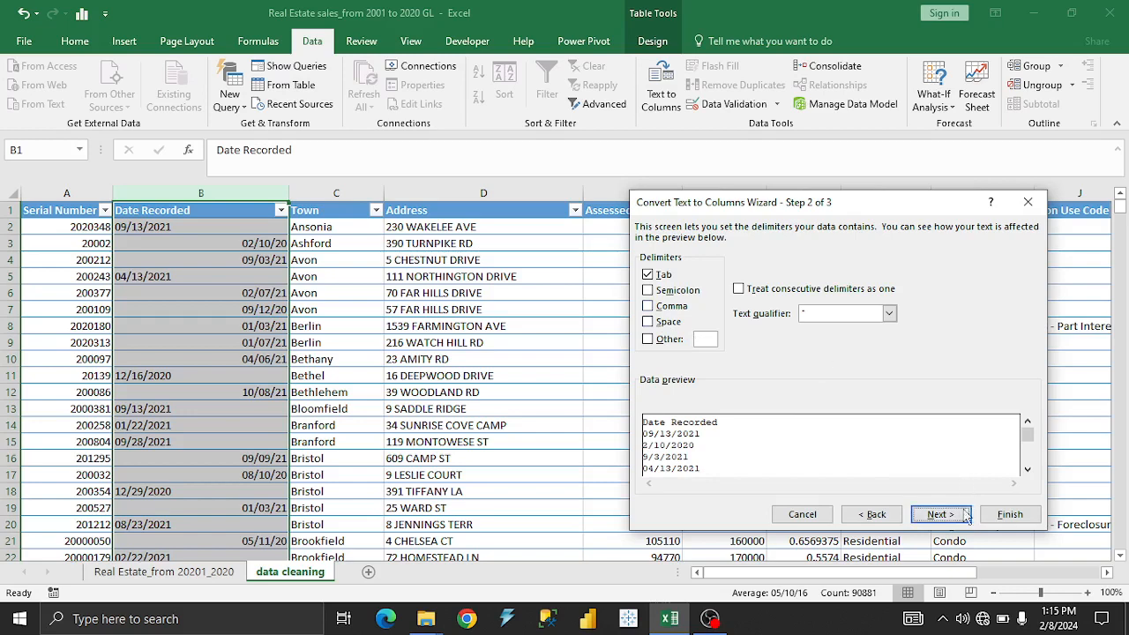
pyautogui.click(958, 517)
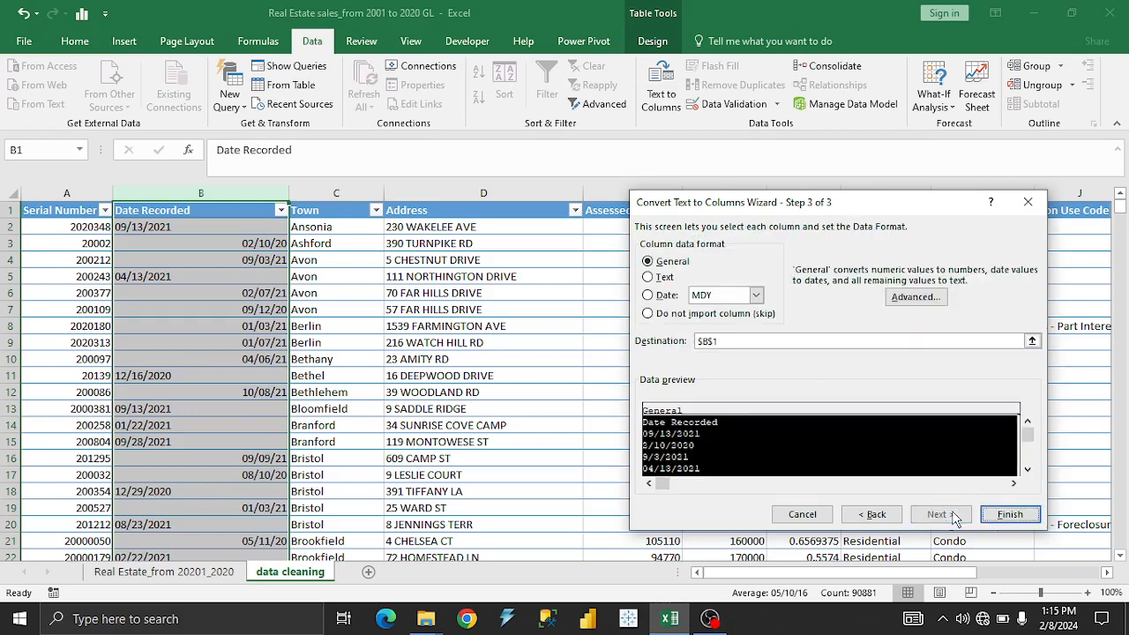
pyautogui.click(664, 296)
pyautogui.click(756, 295)
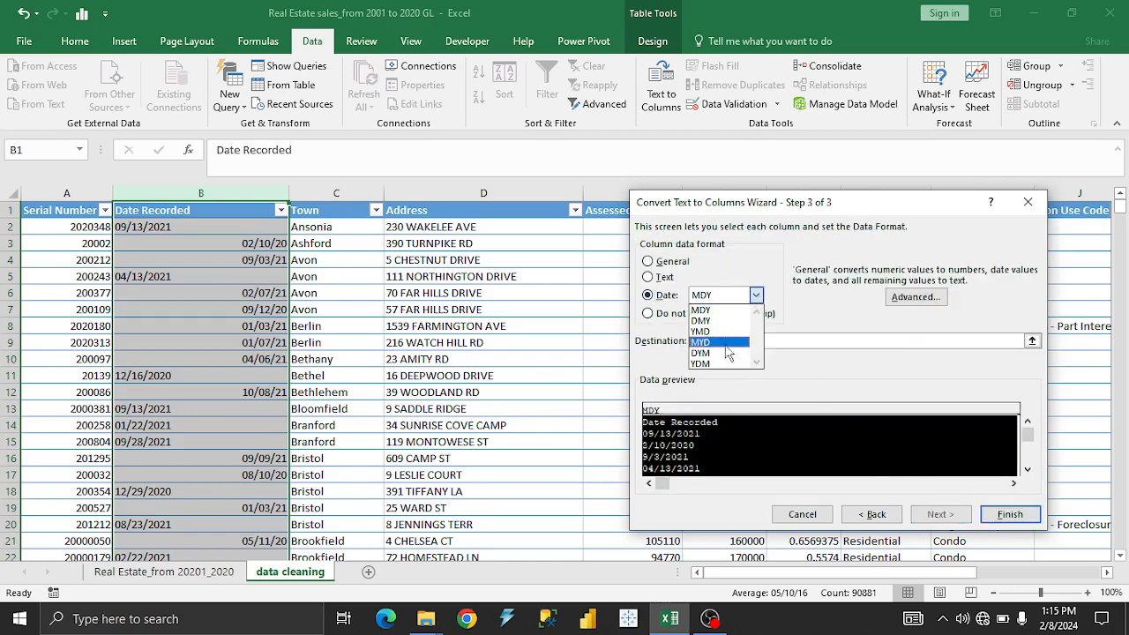
pyautogui.click(702, 321)
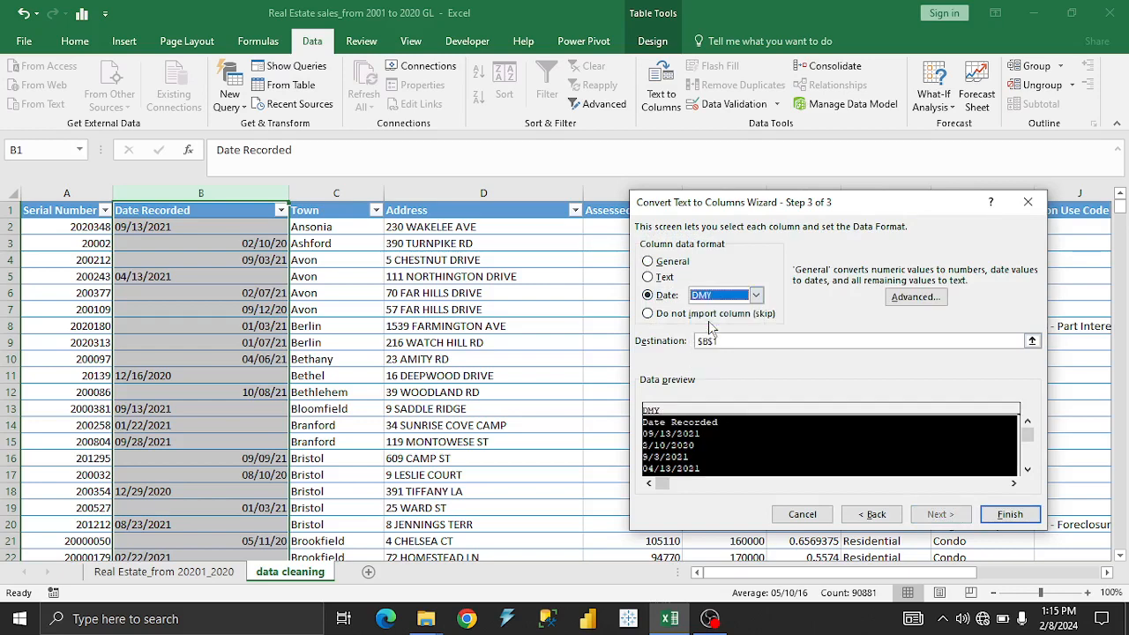
pyautogui.click(1006, 516)
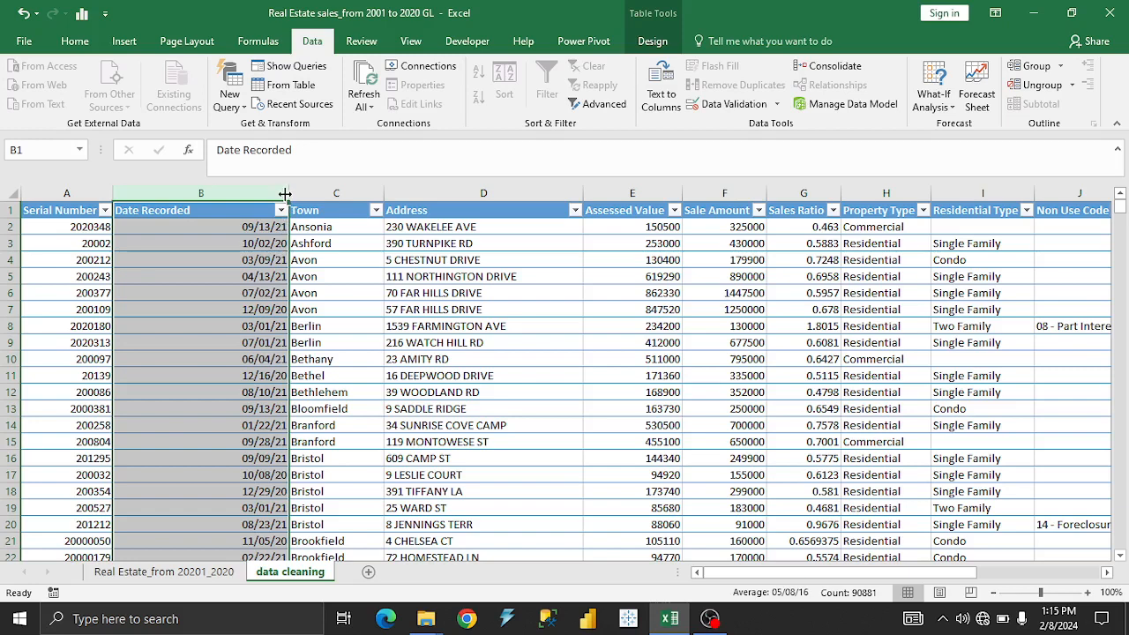
# Apply the Long Date format to the Date Recorded column and adjust its width to fit the full dates closely.
pyautogui.moveTo(284, 193); pyautogui.dragTo(194, 196)
pyautogui.click(76, 41)
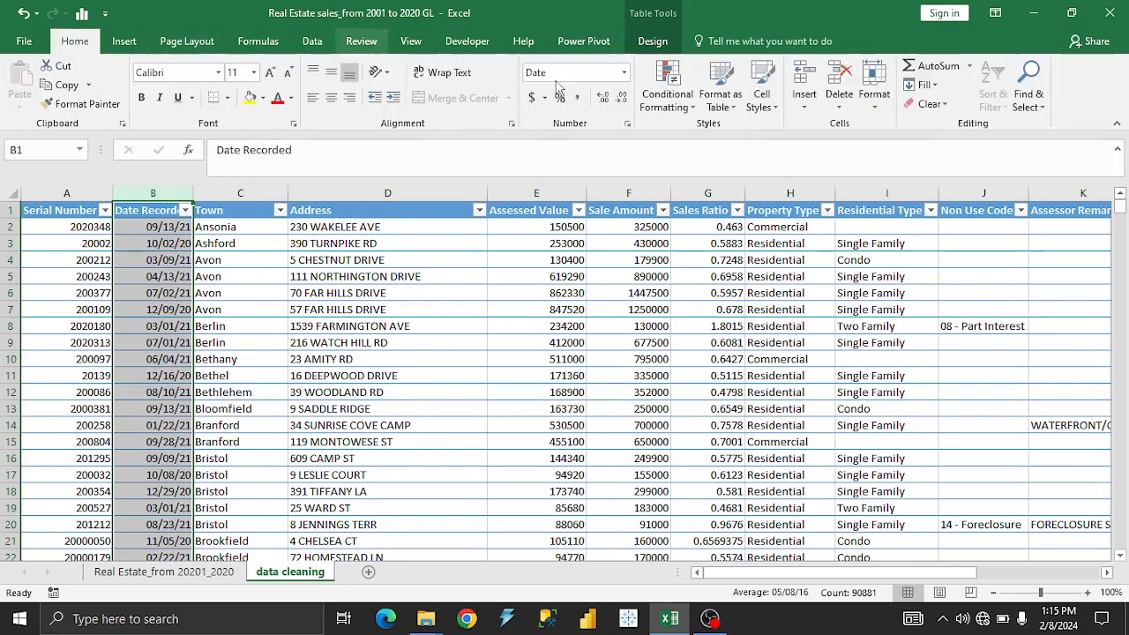
pyautogui.click(627, 76)
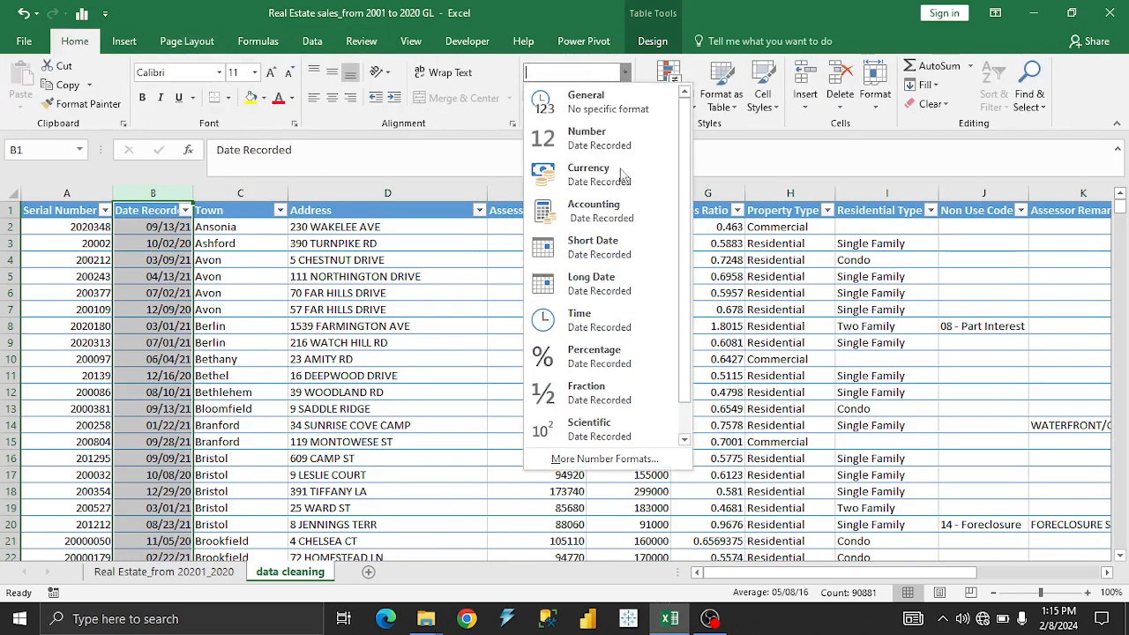
pyautogui.click(627, 293)
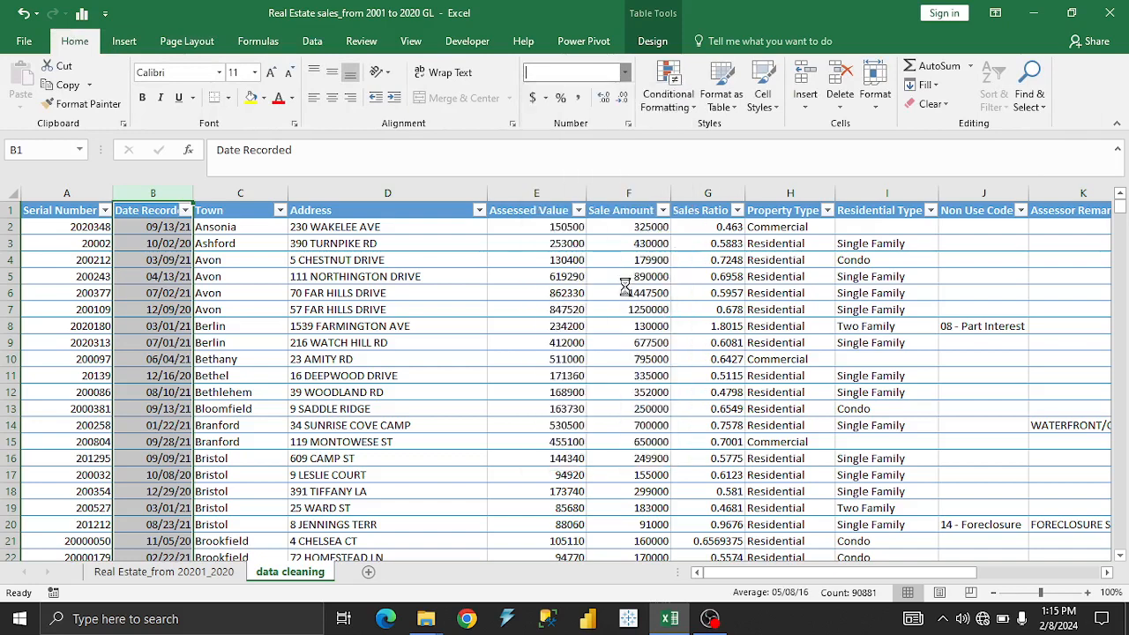
pyautogui.doubleClick(193, 193)
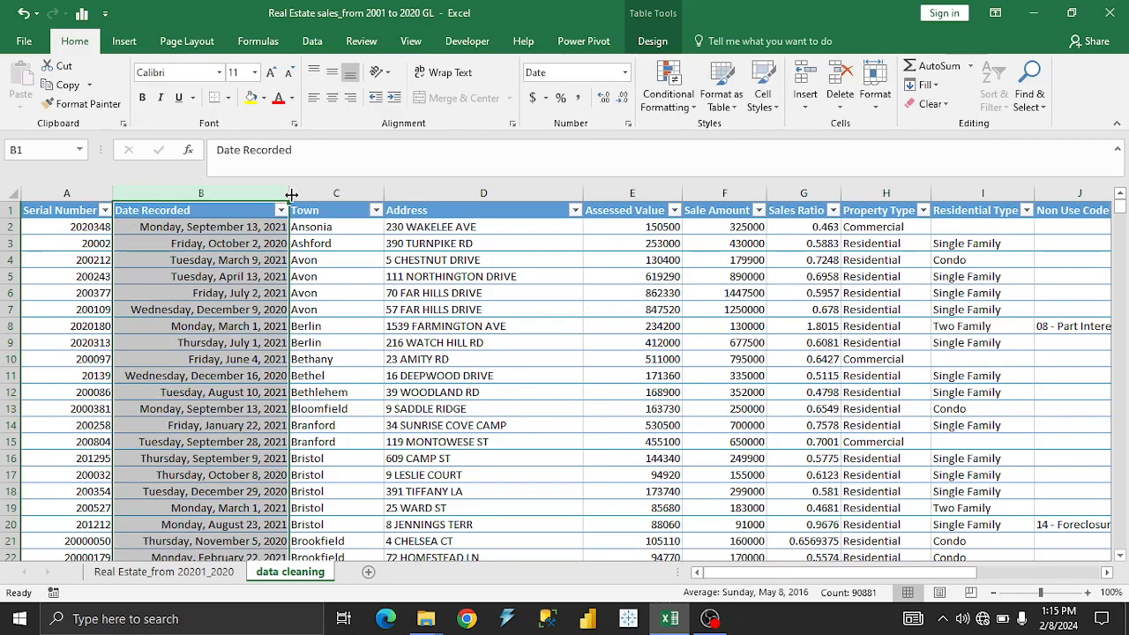
pyautogui.moveTo(289, 194)
pyautogui.mouseDown()
pyautogui.moveTo(242, 193)
pyautogui.moveTo(279, 195)
pyautogui.mouseUp()
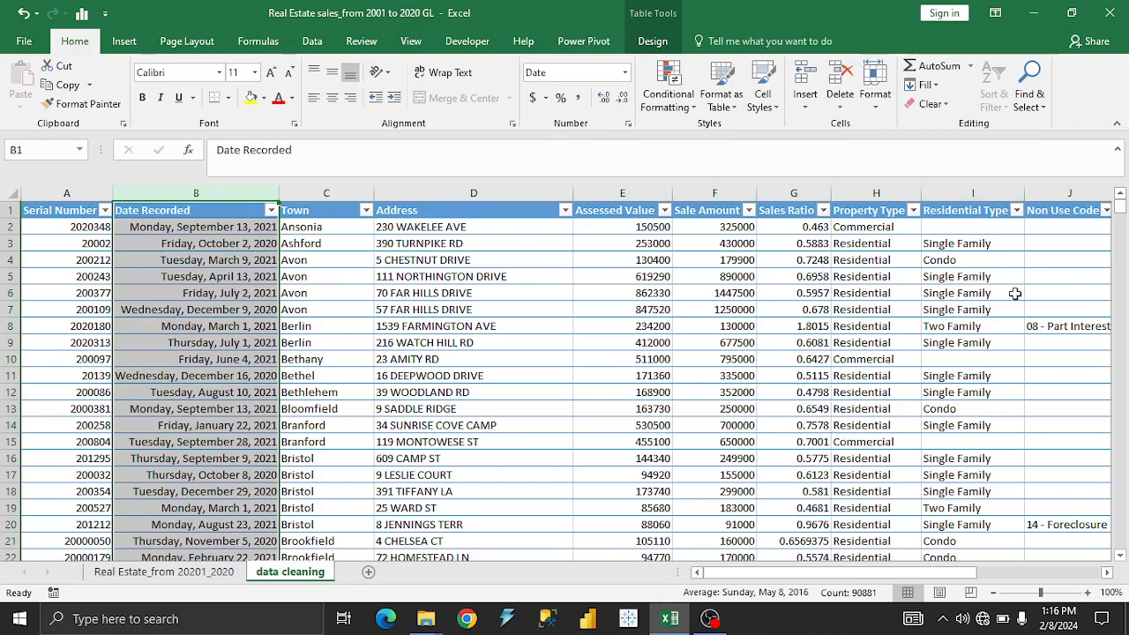
pyautogui.moveTo(938, 572); pyautogui.dragTo(877, 571)
pyautogui.click(165, 280)
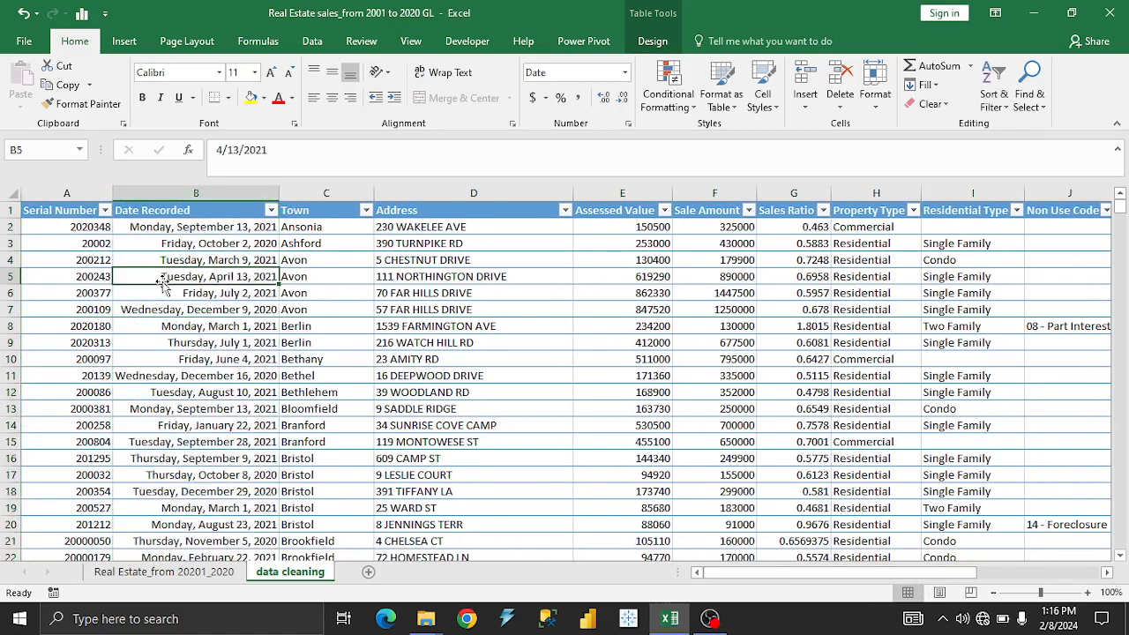
pyautogui.click(221, 183)
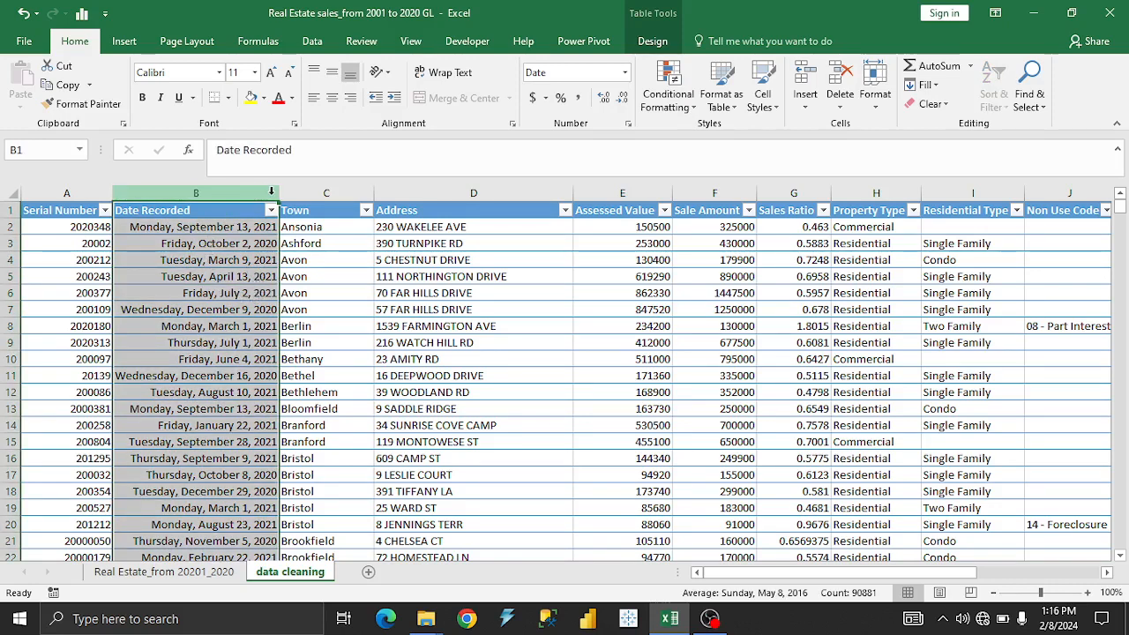
pyautogui.click(199, 275)
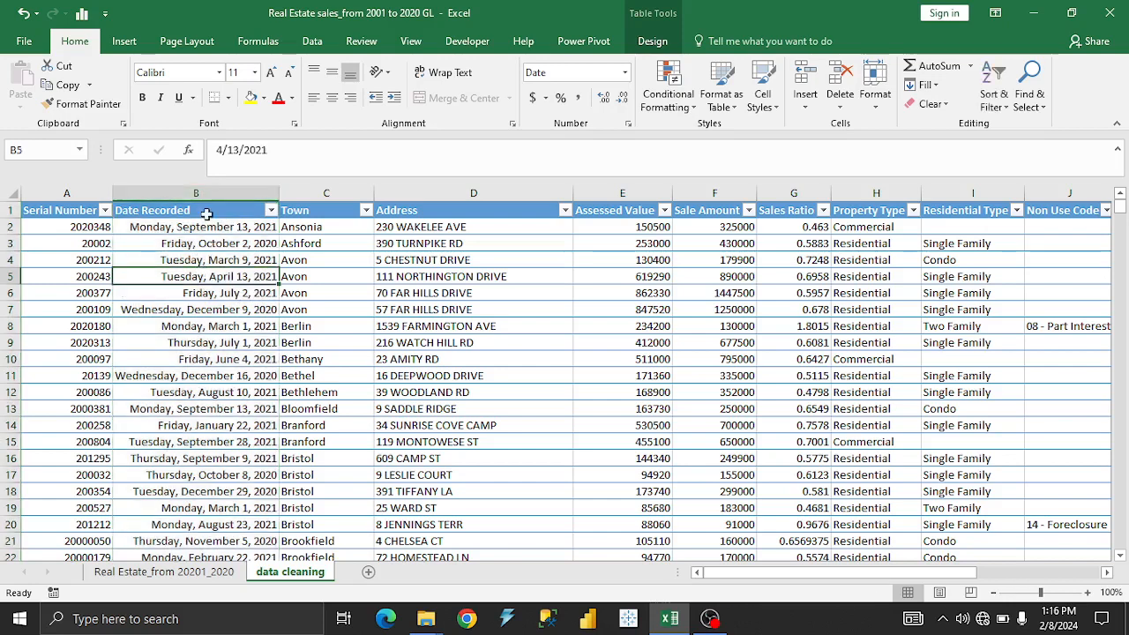
# Insert an empty table column between Date Recorded and Town.
pyautogui.rightClick(281, 194)
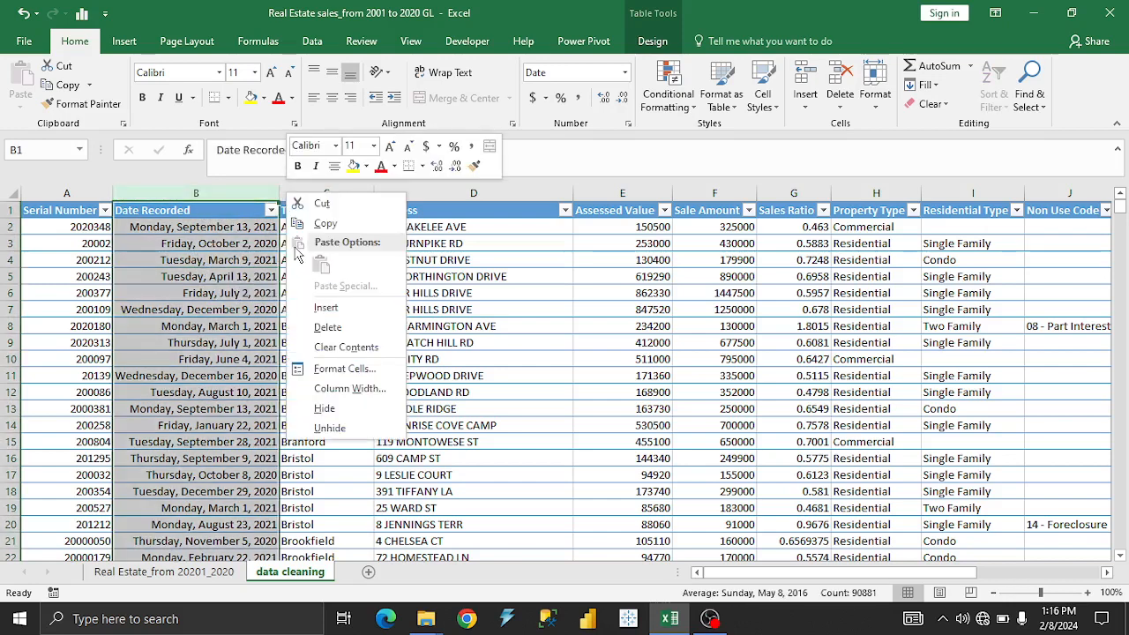
pyautogui.press('Escape')
pyautogui.rightClick(369, 194)
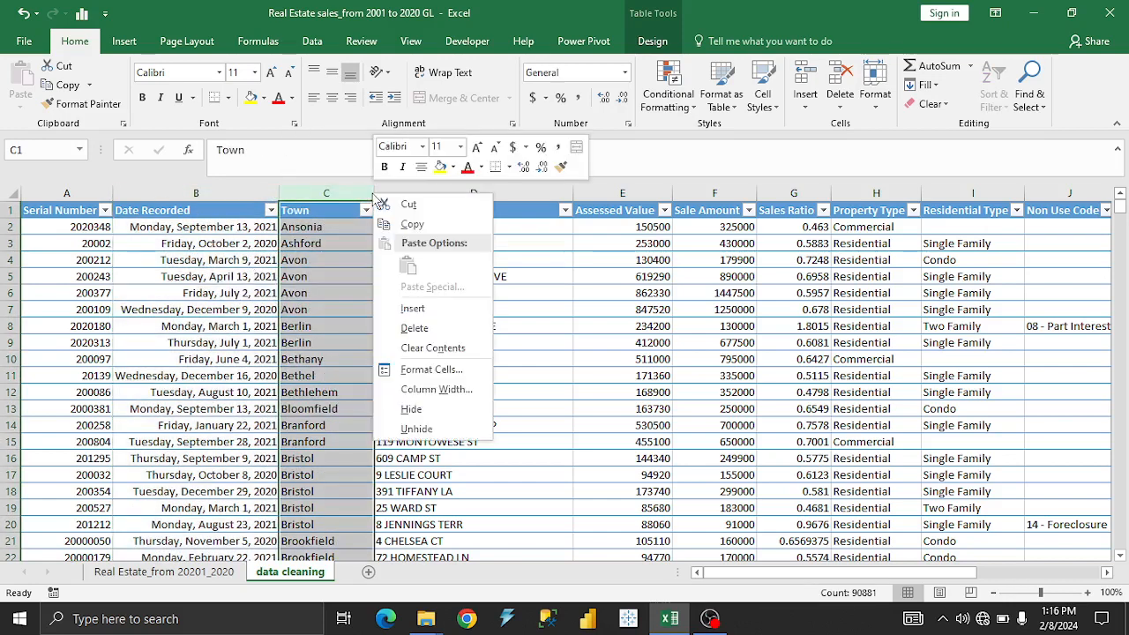
pyautogui.click(418, 309)
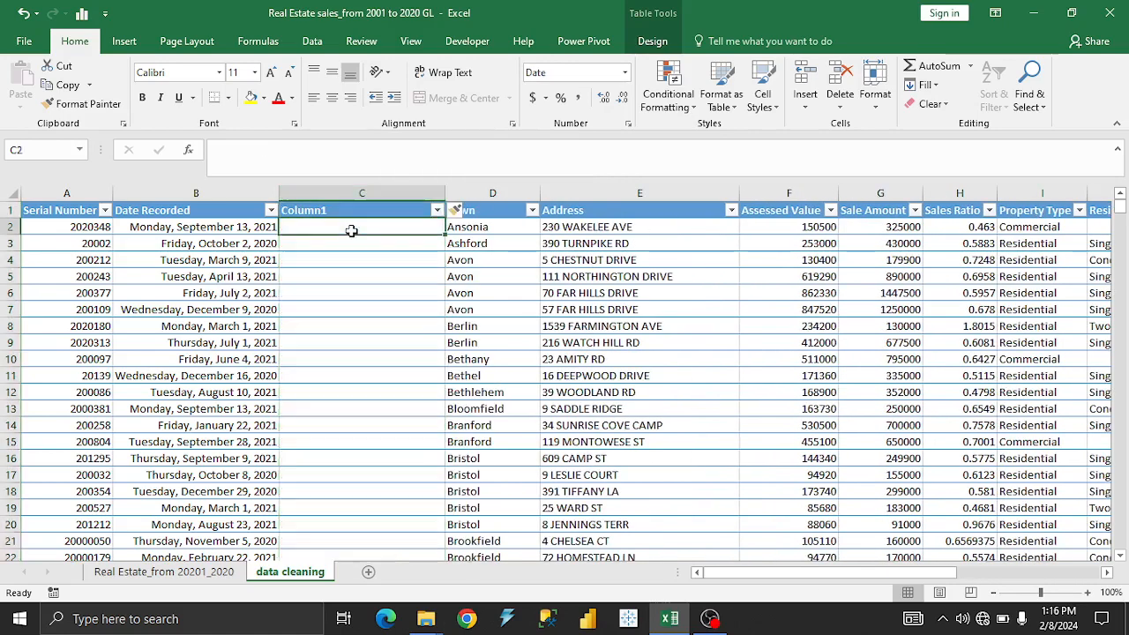
# Fill the new column with the formula =TEXT([@[Date Recorded]],"yyyy") to extract the year from each recorded date.
pyautogui.click(351, 230)
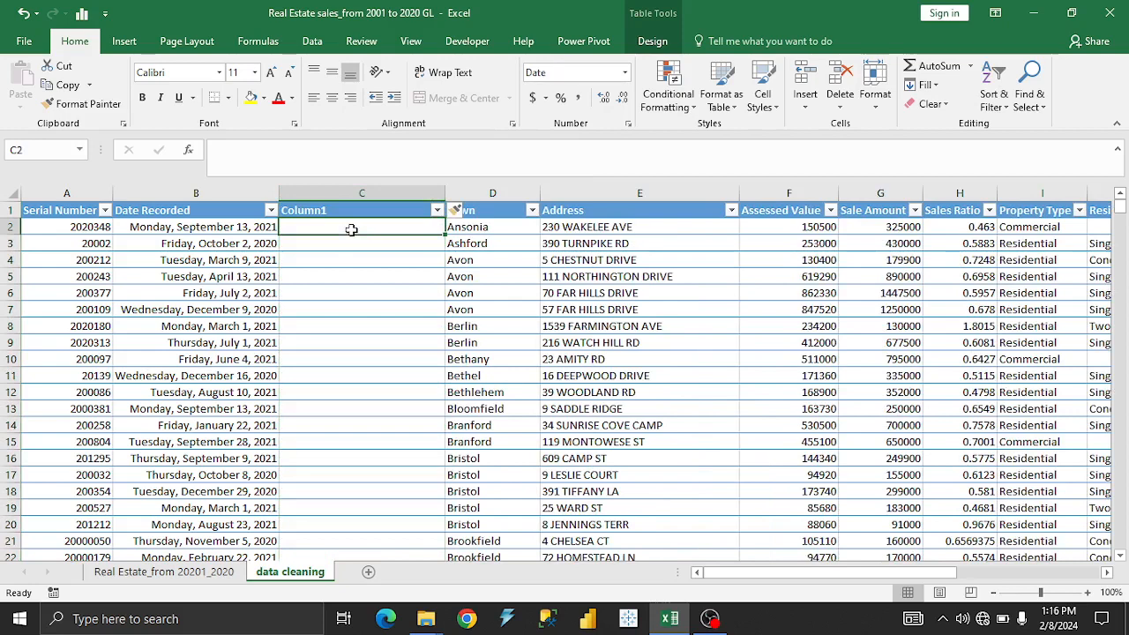
pyautogui.write('=')
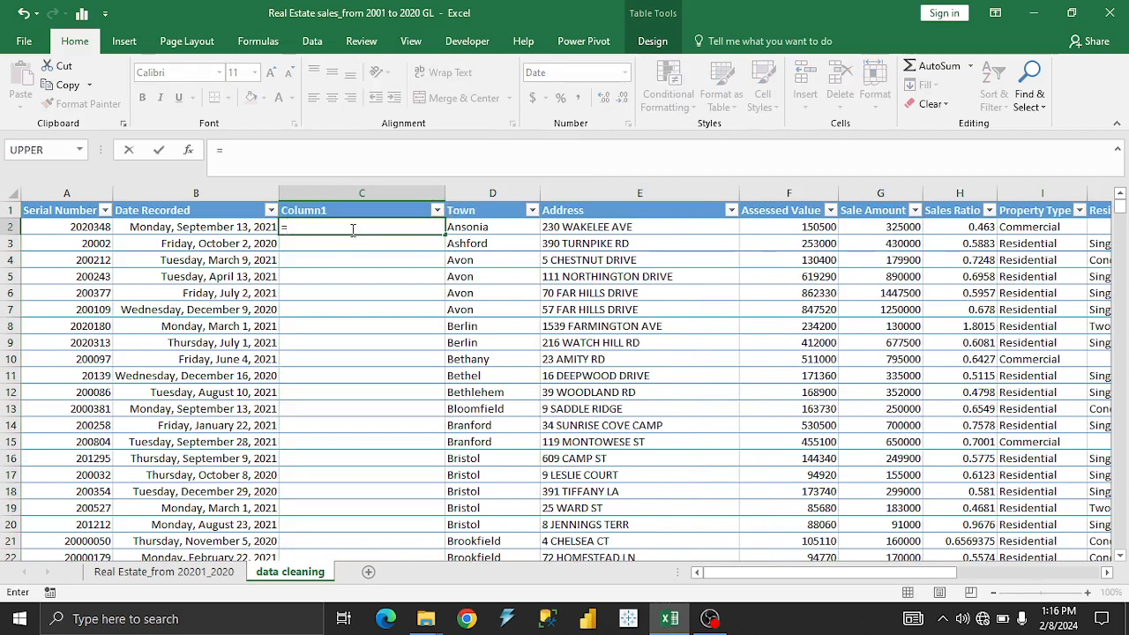
pyautogui.write('twx')
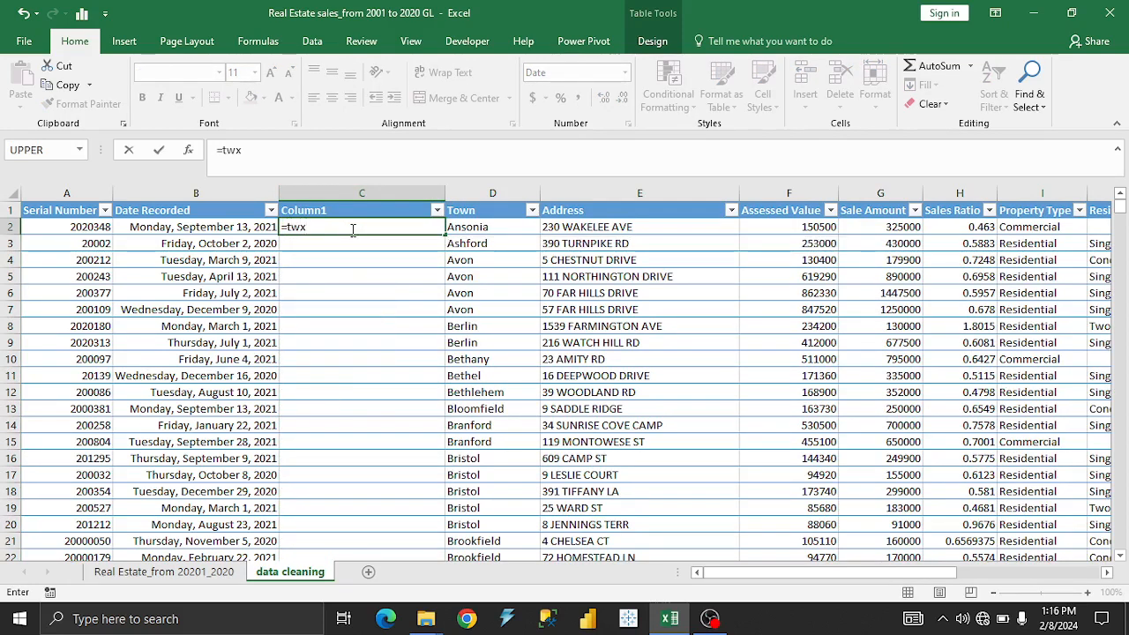
pyautogui.press('BackSpace')
pyautogui.press('BackSpace')
pyautogui.write('ex')
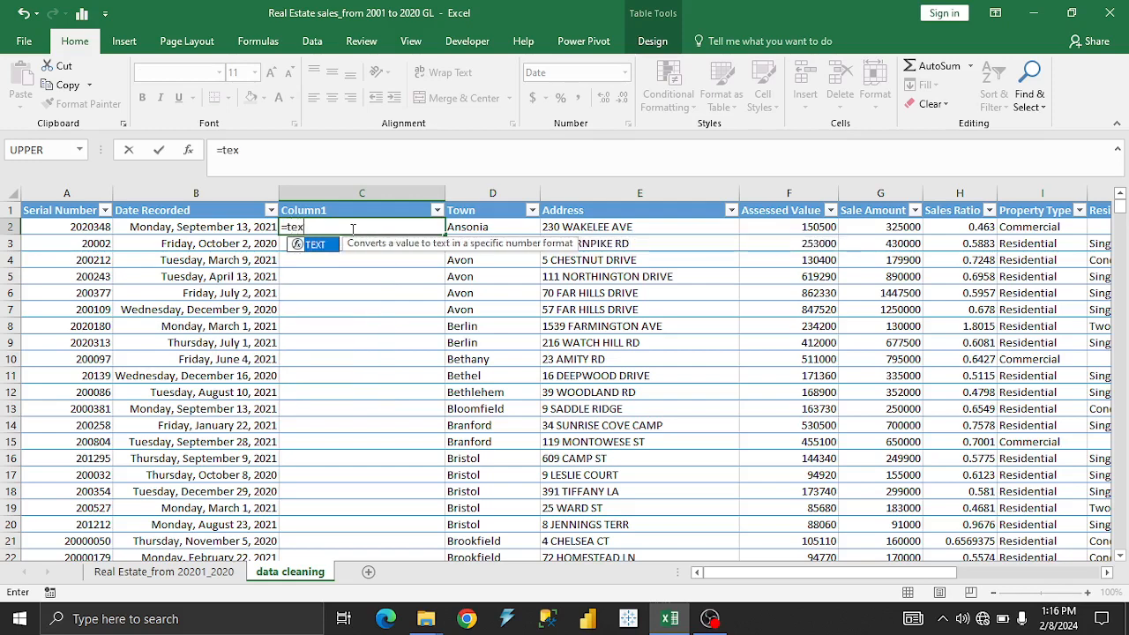
pyautogui.write('t(')
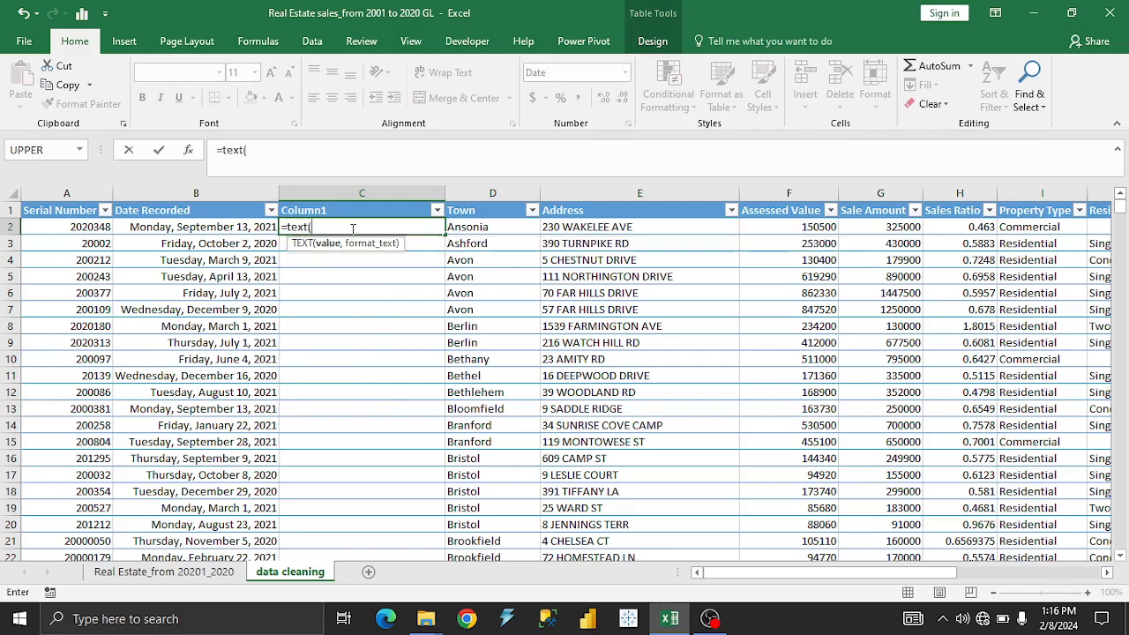
pyautogui.click(213, 227)
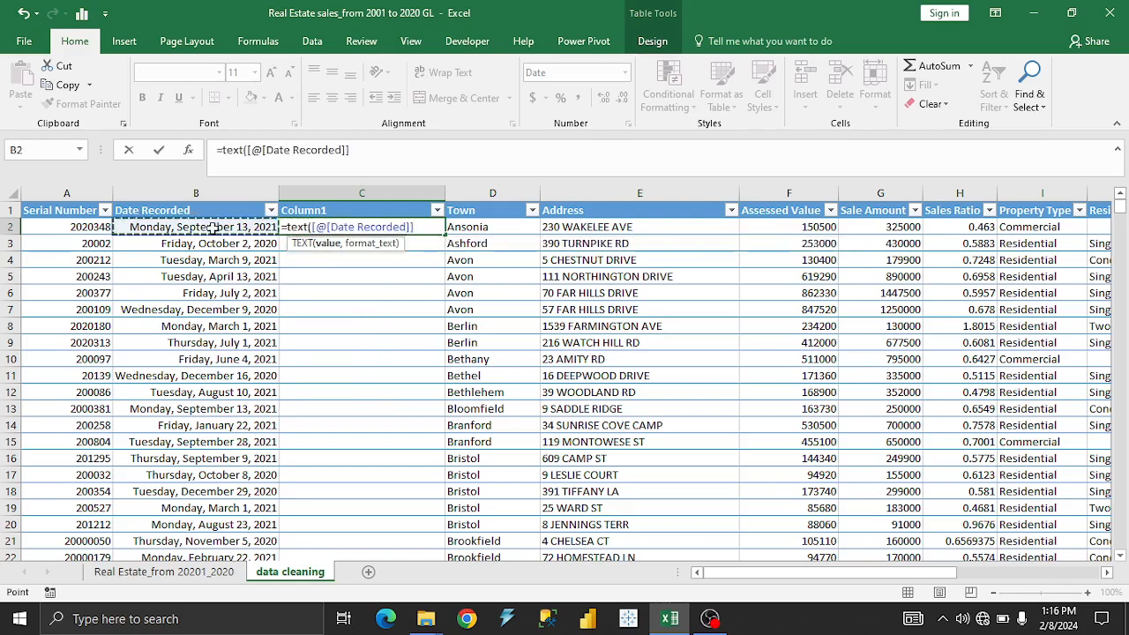
pyautogui.write(',')
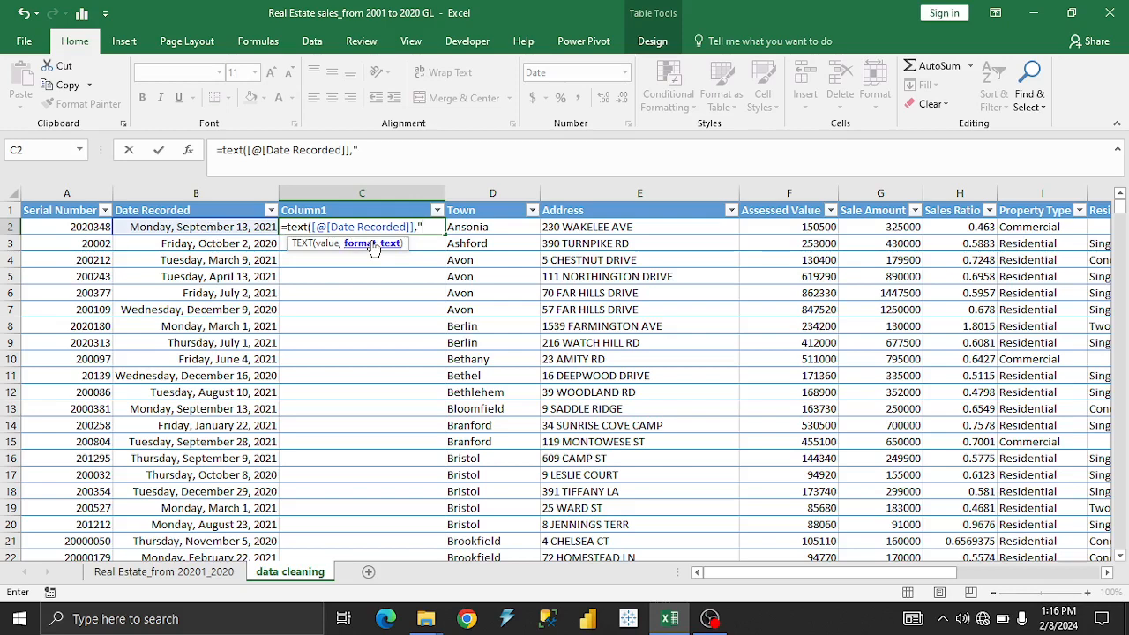
pyautogui.write('"yyyy"')
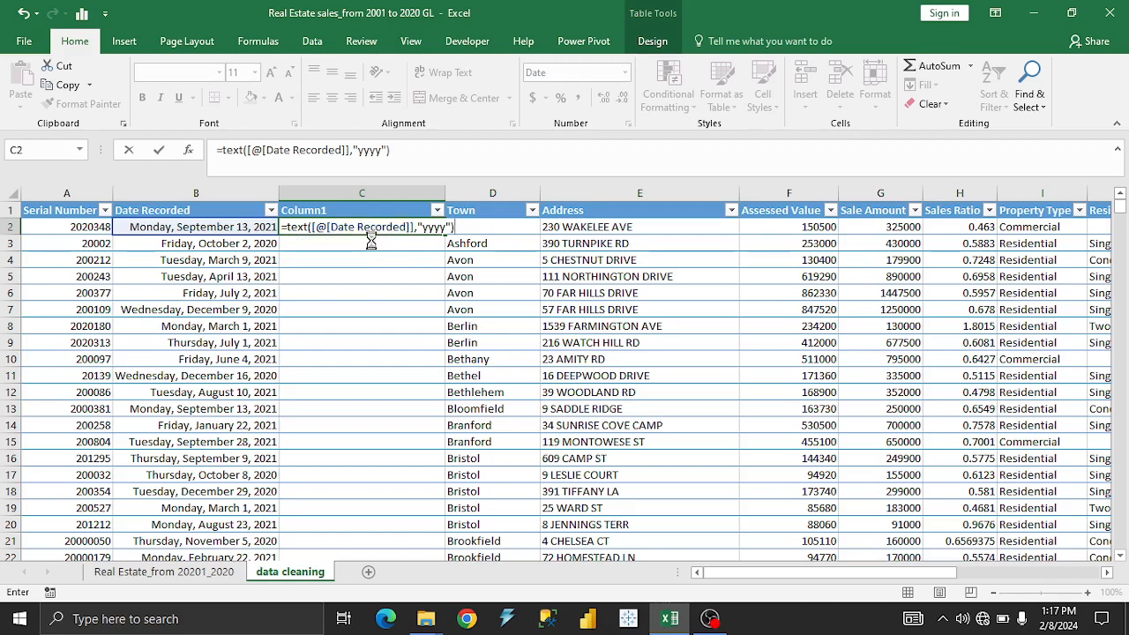
pyautogui.press('Tab')
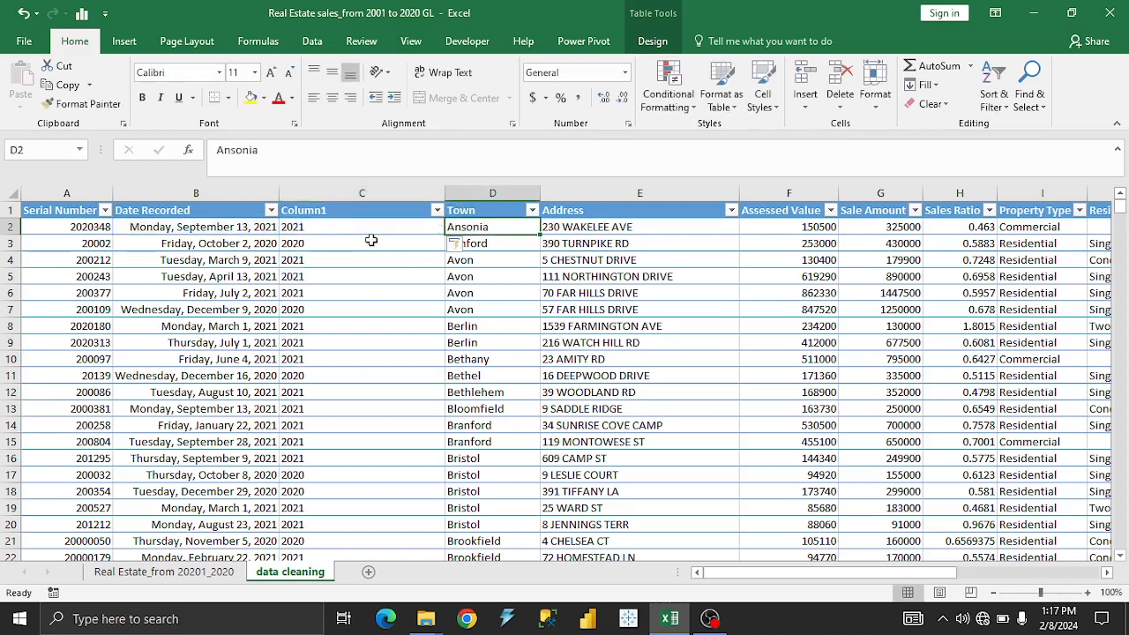
# Apply the Short Date format to the whole extracted-year column.
pyautogui.click(313, 228)
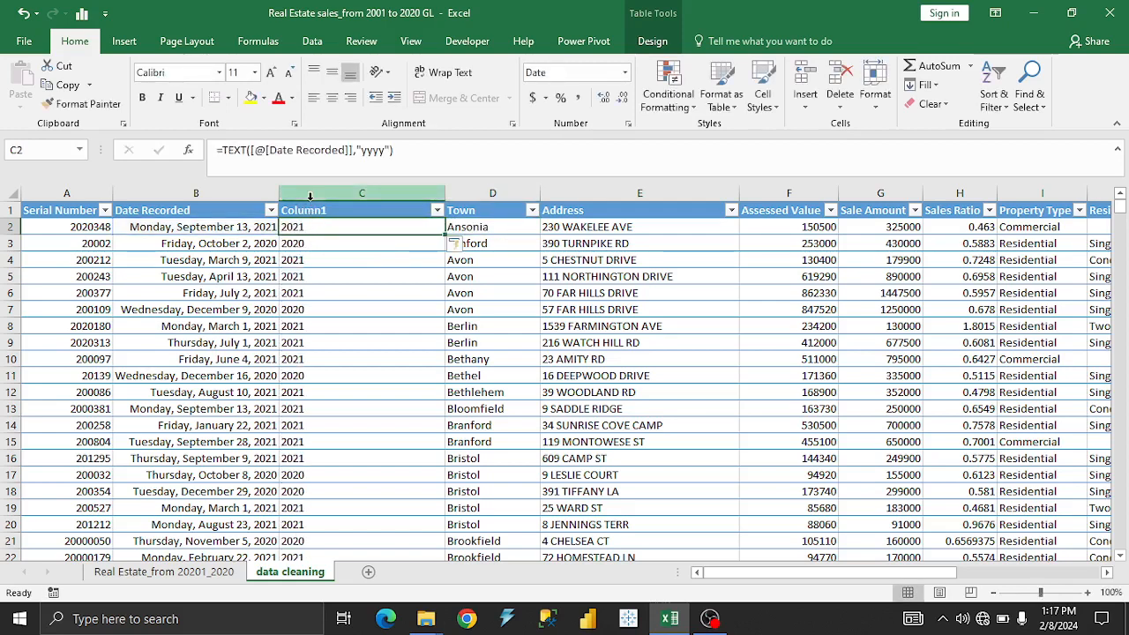
pyautogui.click(311, 195)
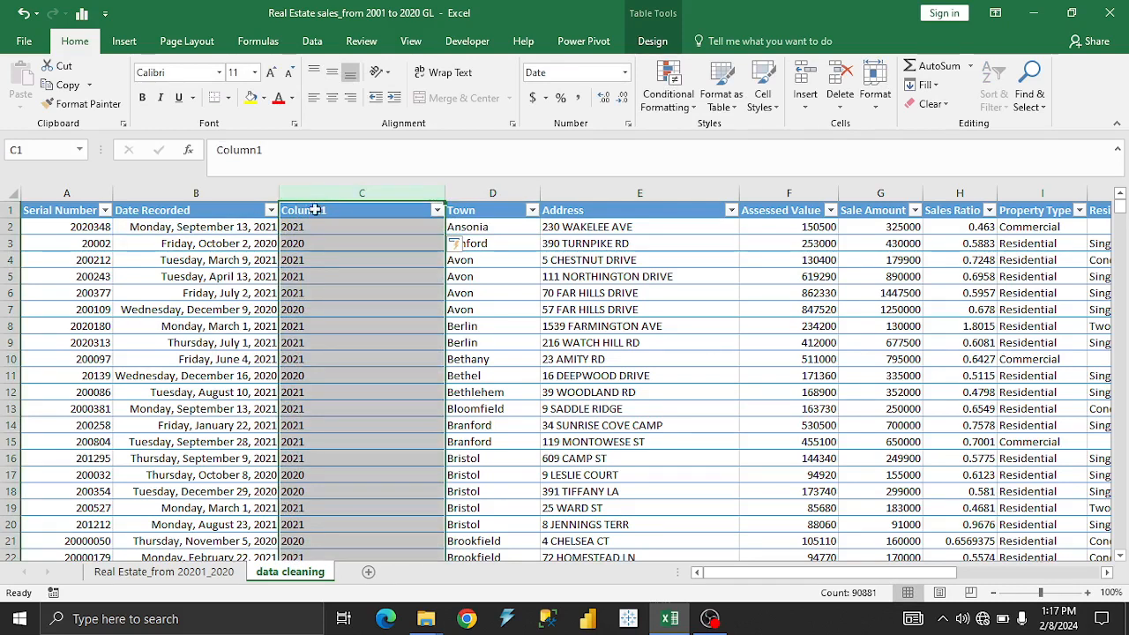
pyautogui.click(626, 74)
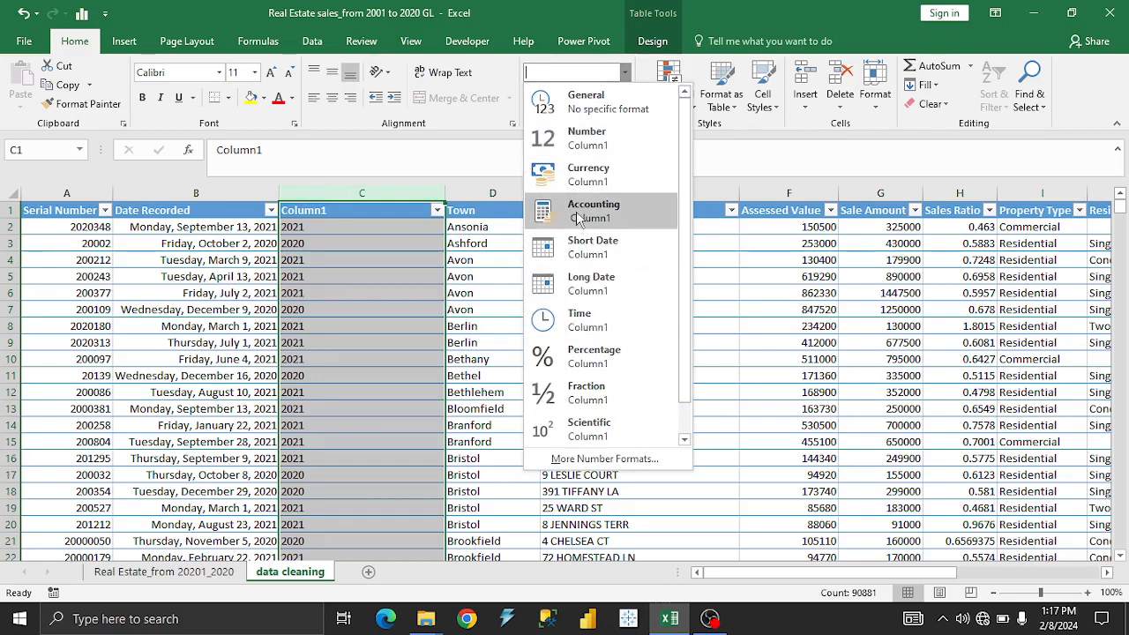
pyautogui.scroll(-1, 591, 357)
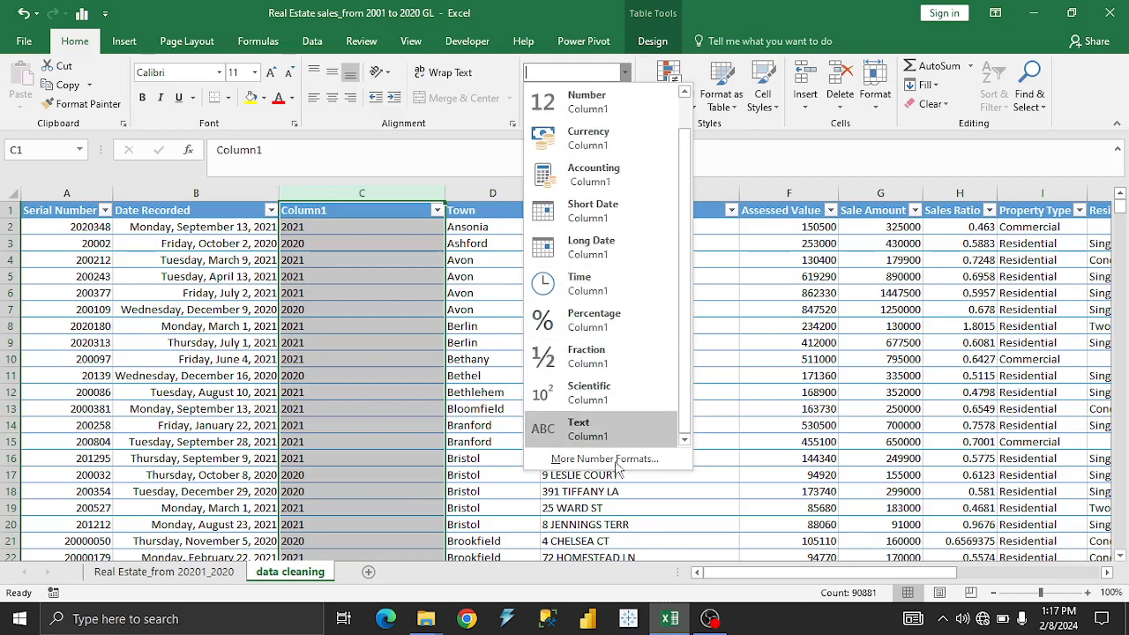
pyautogui.scroll(1, 599, 392)
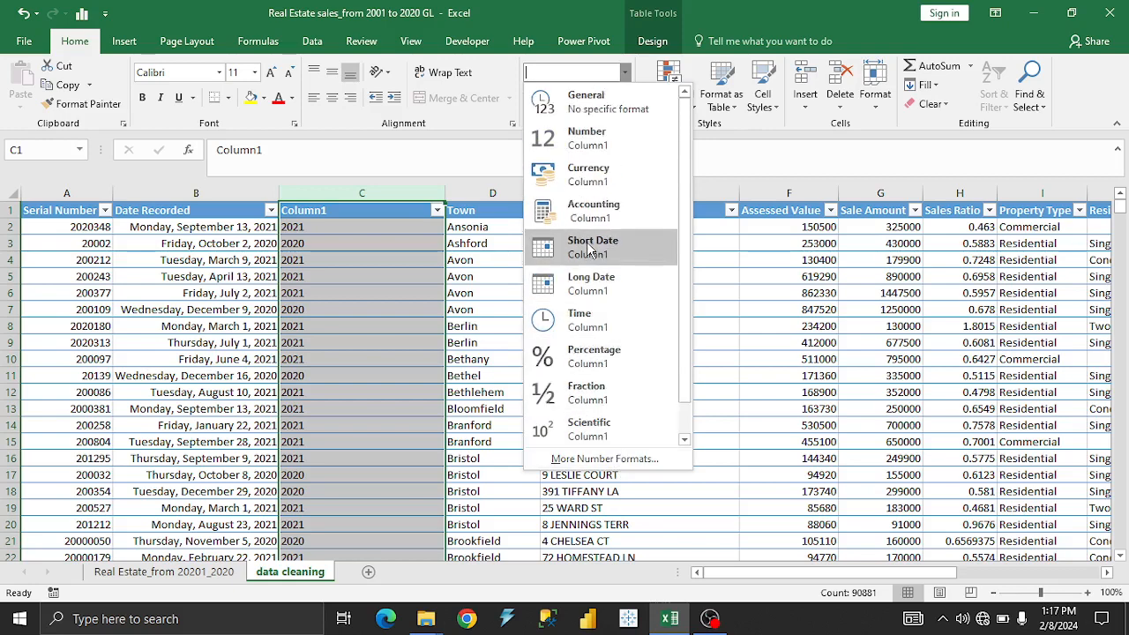
pyautogui.click(573, 249)
pyautogui.click(349, 261)
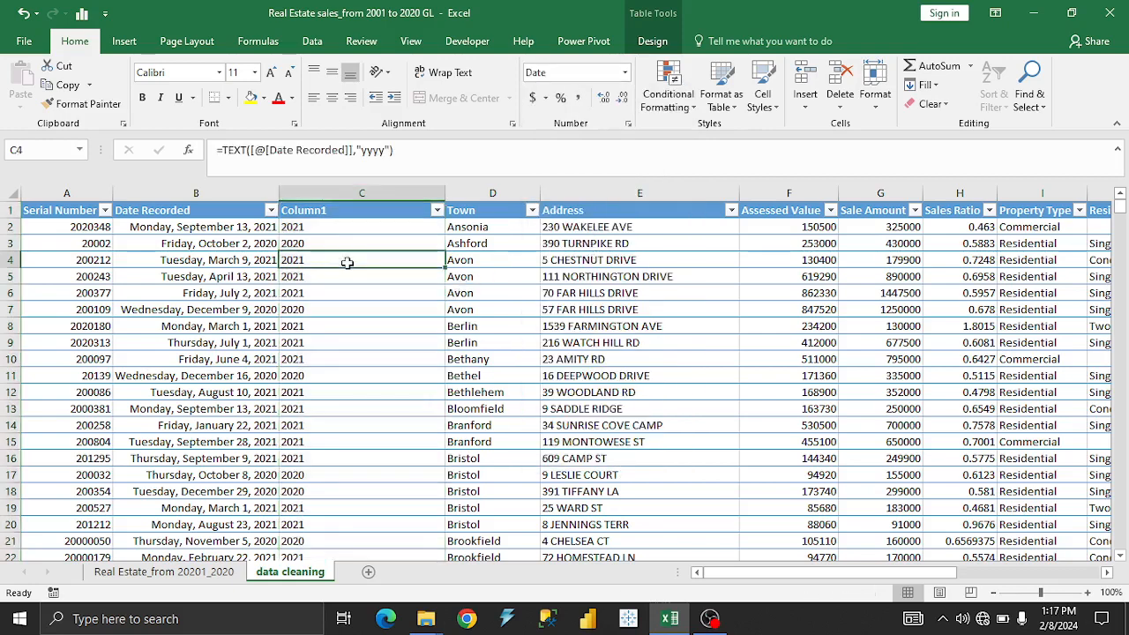
# Rename the header of the extracted-year column to Year.
pyautogui.click(384, 209)
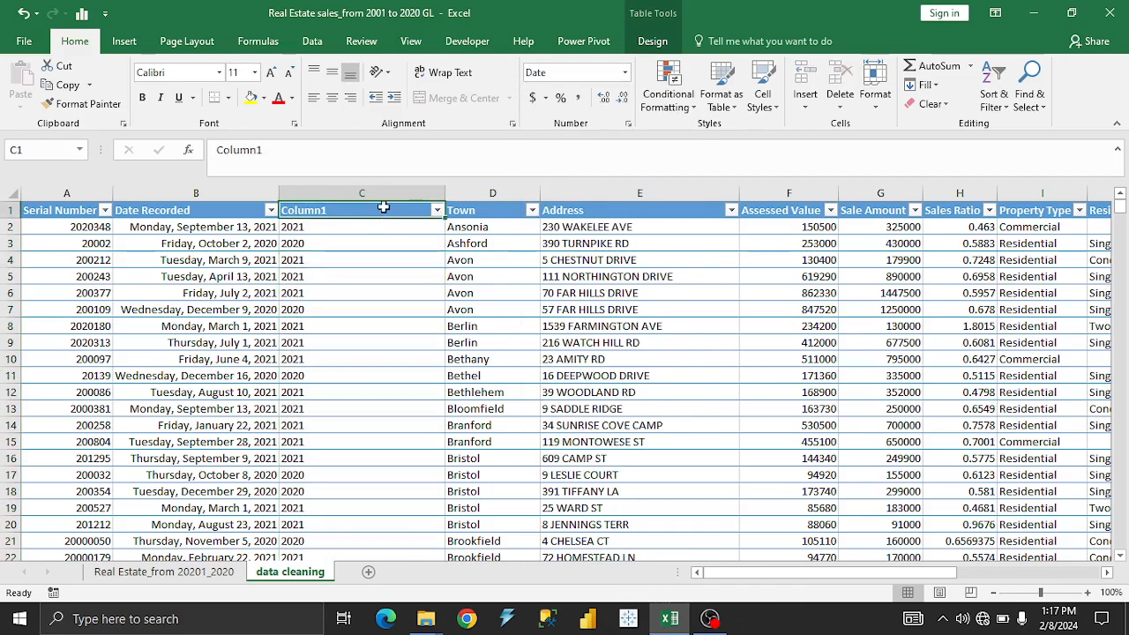
pyautogui.write('Year')
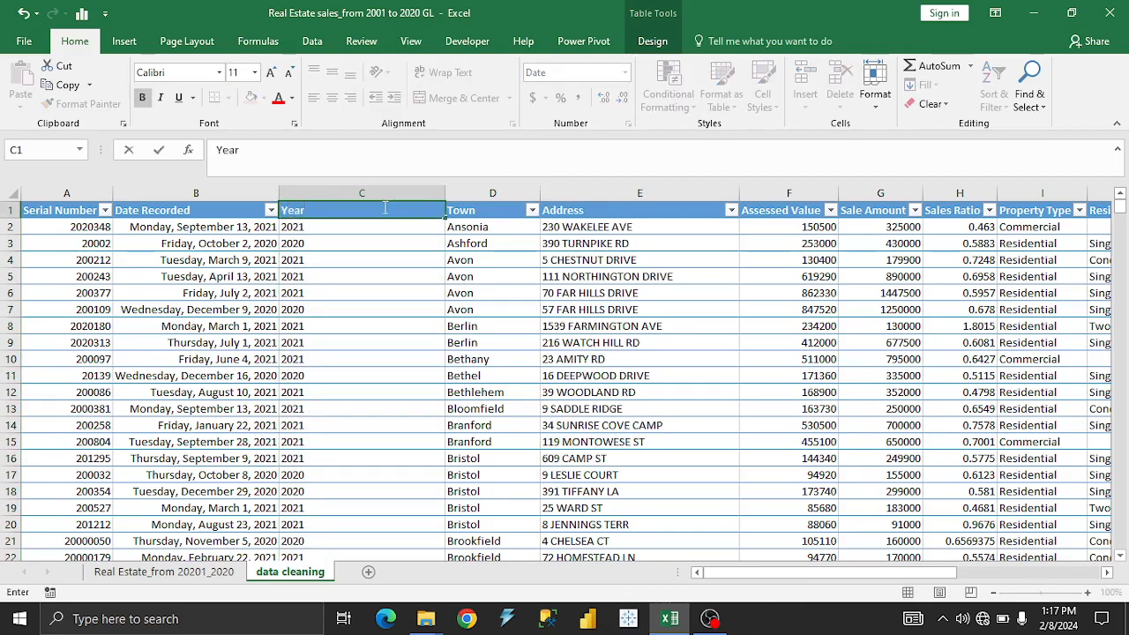
pyautogui.press('Return')
# Try the Number format on the entire Year column.
pyautogui.click(362, 194)
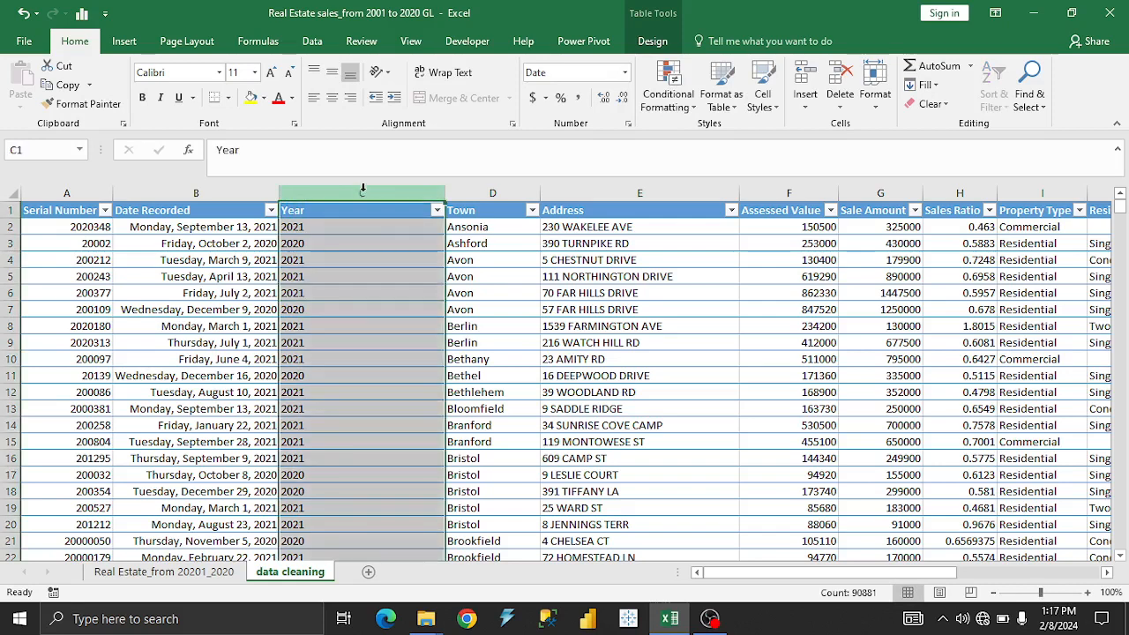
pyautogui.click(624, 73)
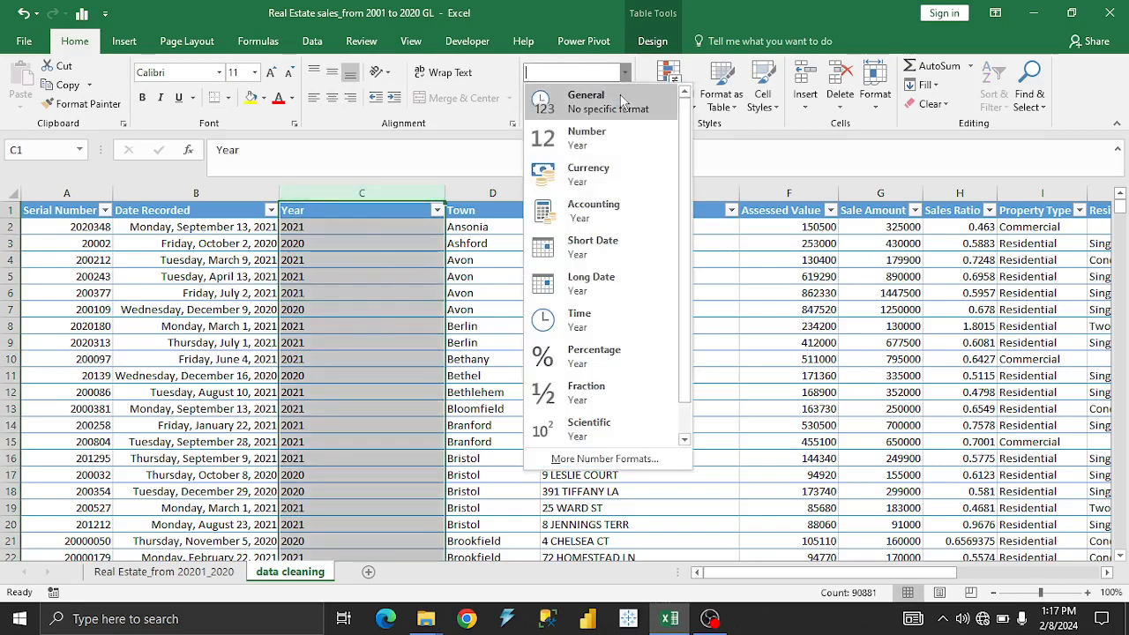
pyautogui.click(614, 134)
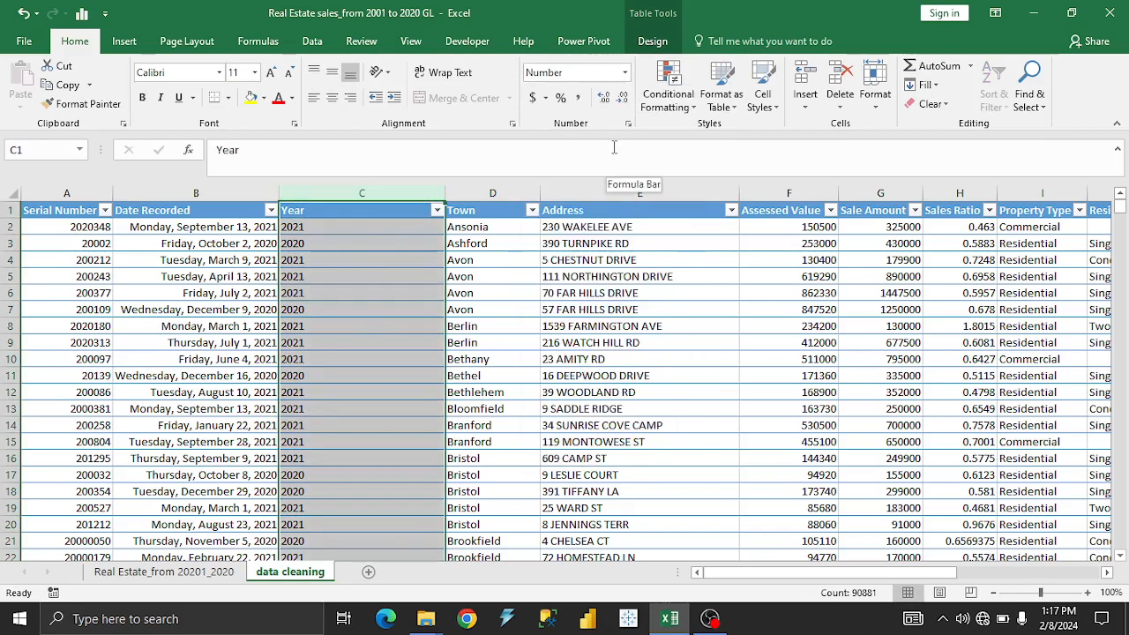
pyautogui.click(349, 290)
# Switch the Year column's number format to Short Date.
pyautogui.click(325, 194)
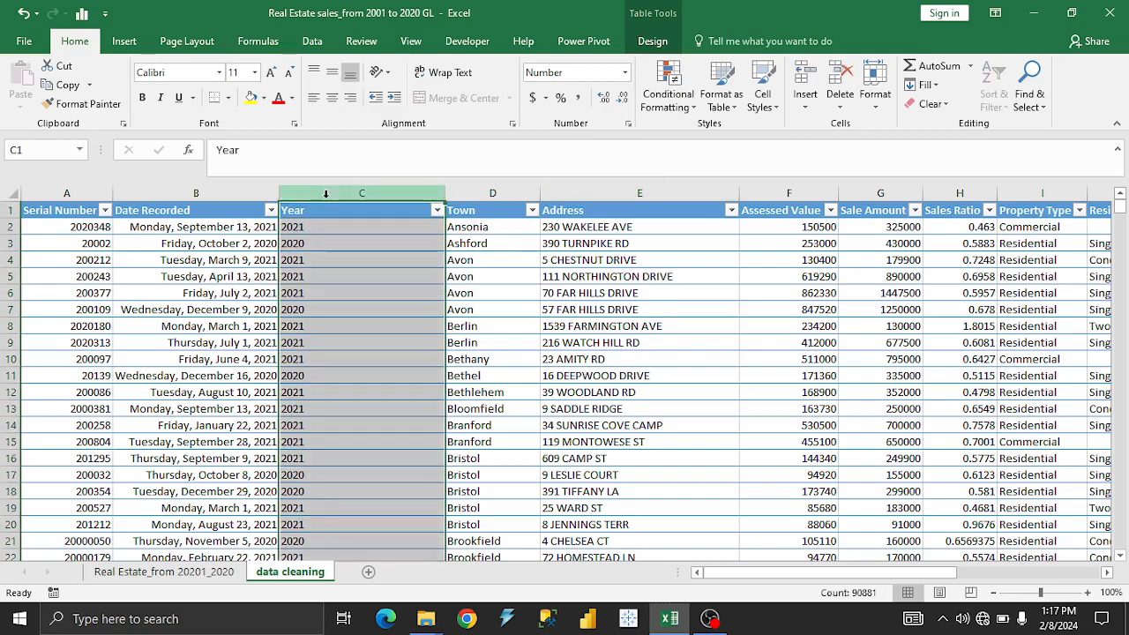
pyautogui.click(625, 72)
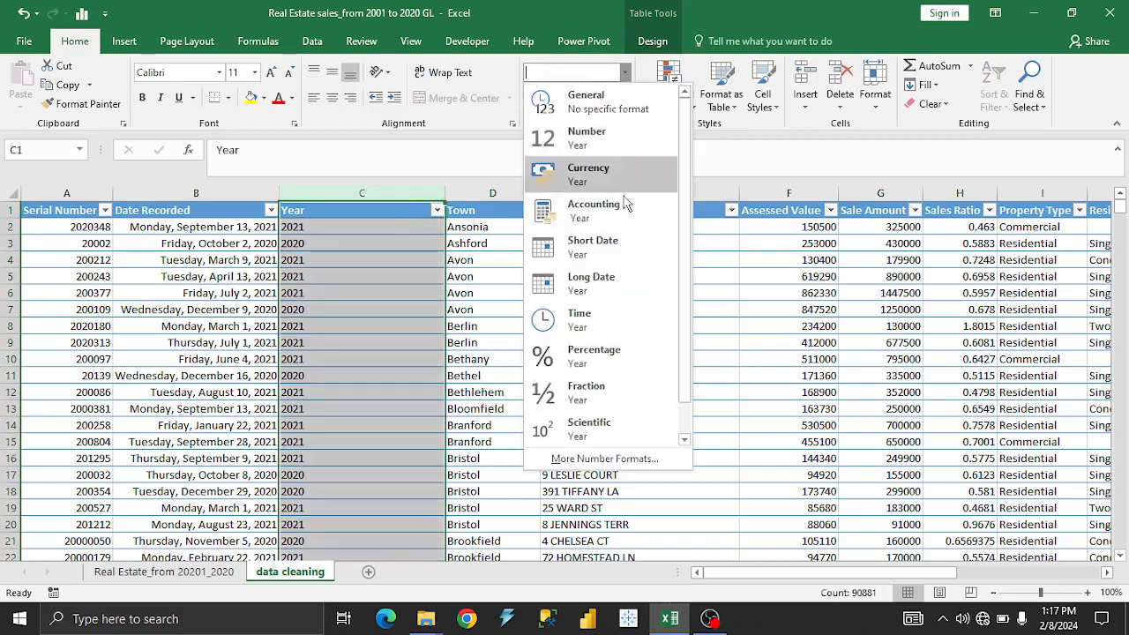
pyautogui.click(602, 249)
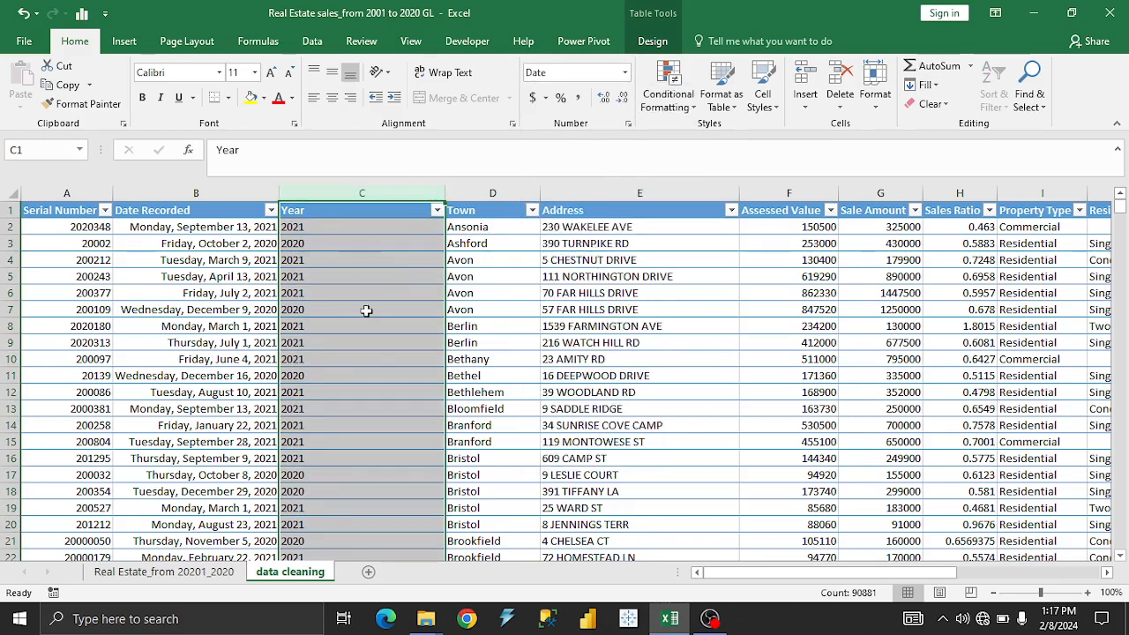
pyautogui.click(342, 274)
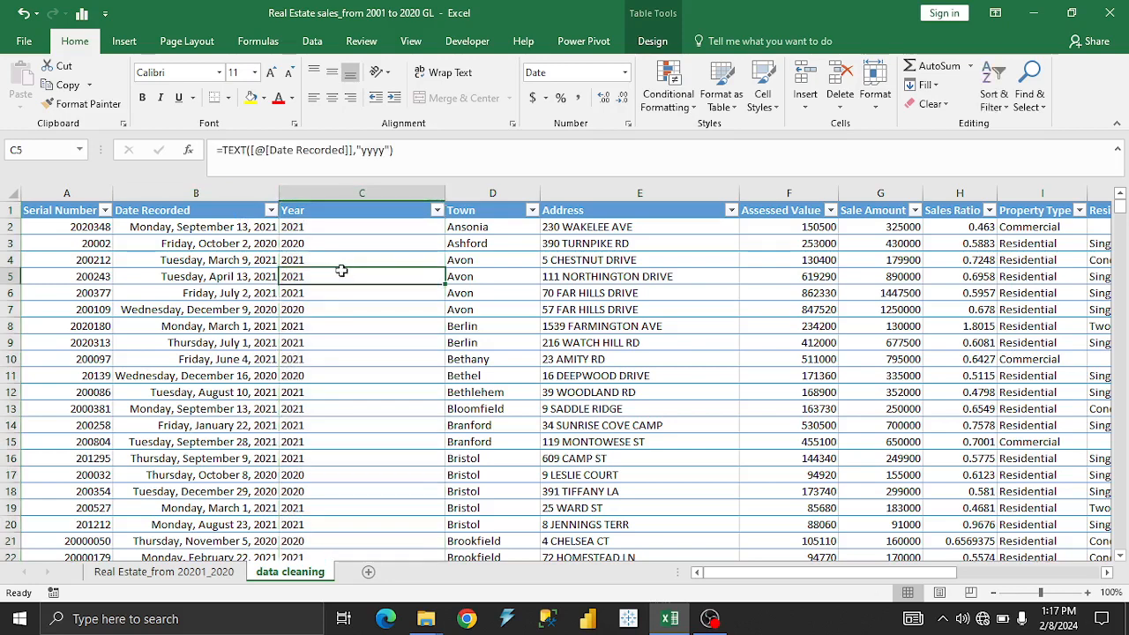
pyautogui.click(778, 623)
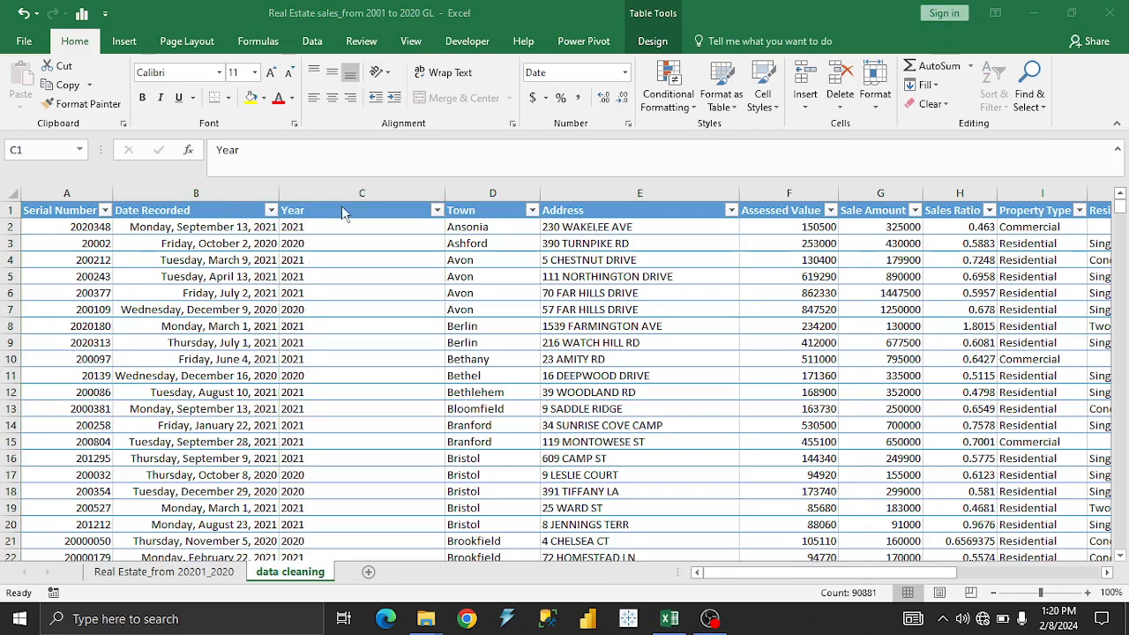
pyautogui.click(341, 210)
pyautogui.click(339, 261)
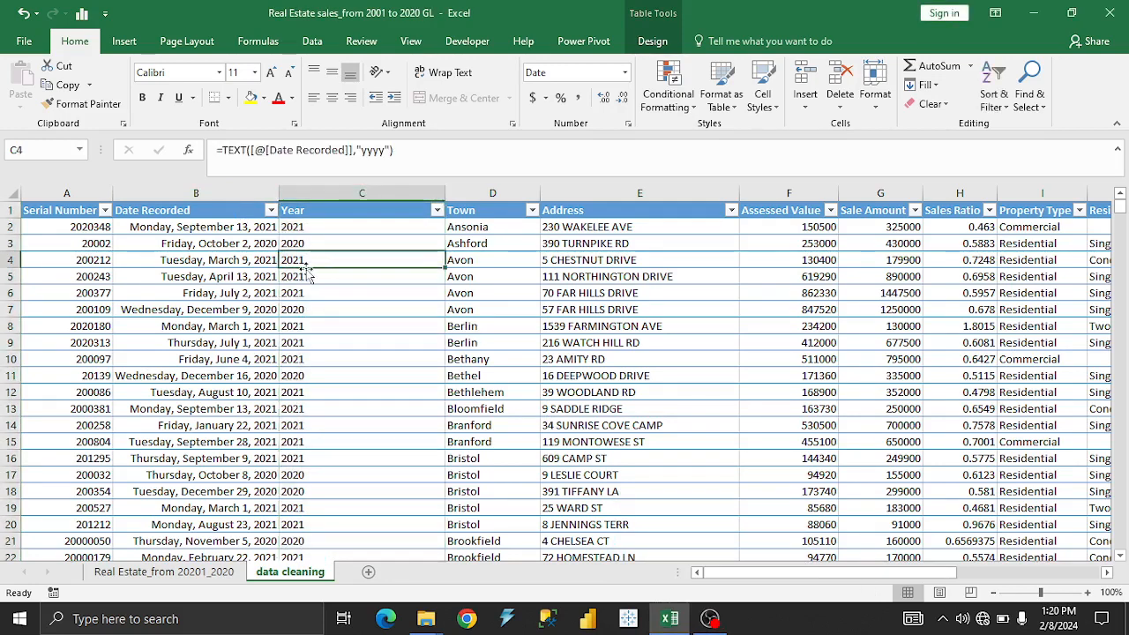
# Try to replace the Year column's formulas with values by copying the entire column and pasting it in place as values.
pyautogui.click(356, 228)
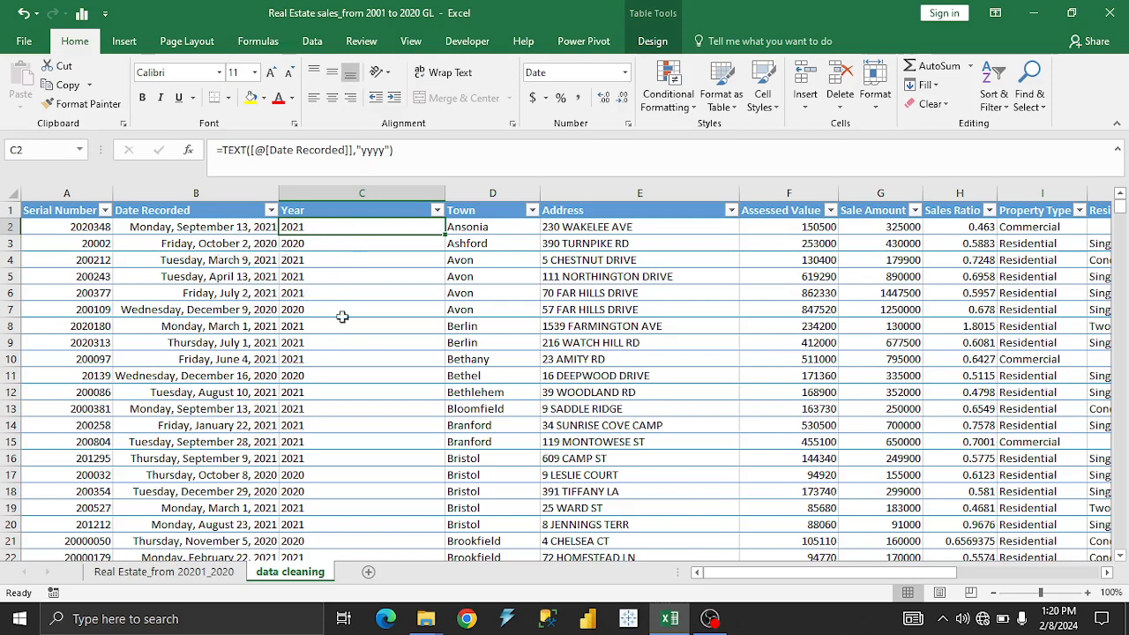
pyautogui.click(357, 206)
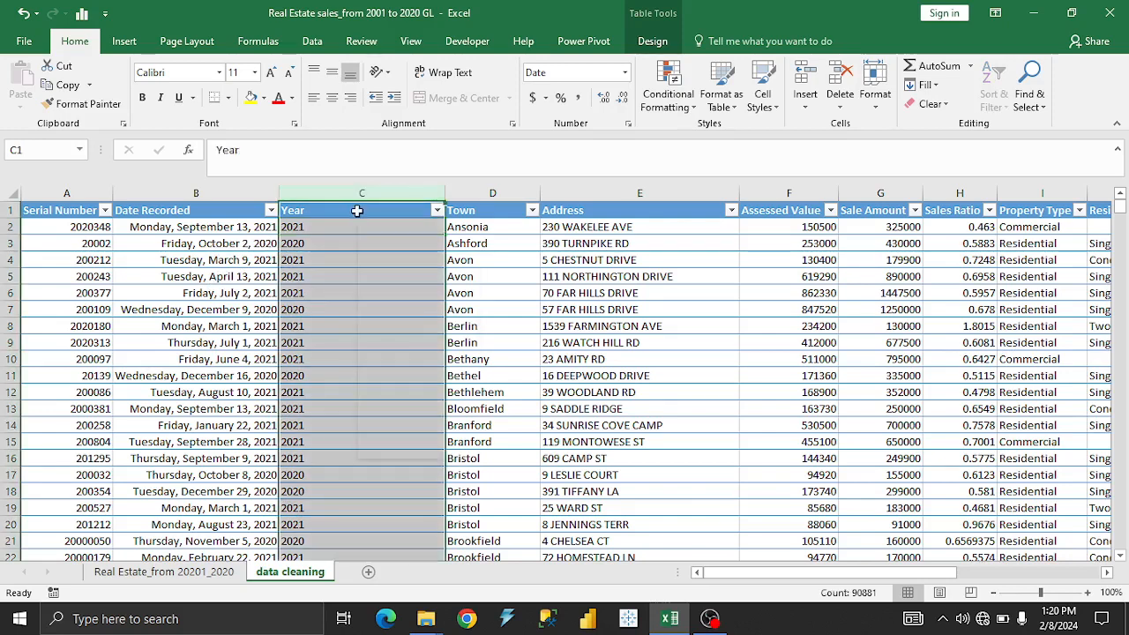
pyautogui.rightClick(357, 210)
pyautogui.click(388, 243)
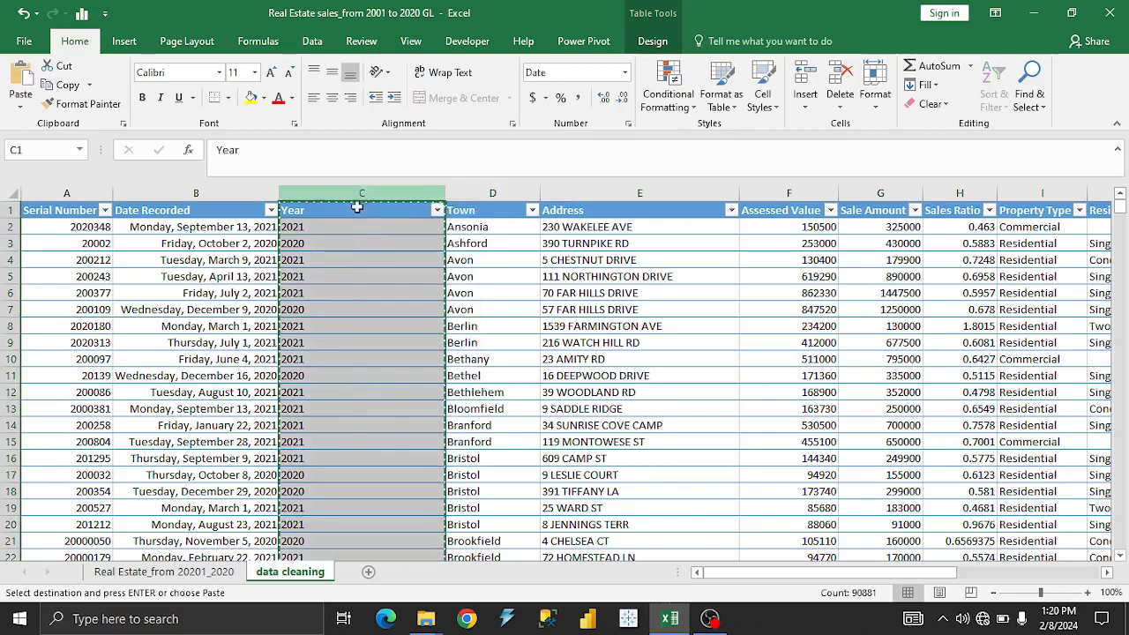
pyautogui.rightClick(359, 221)
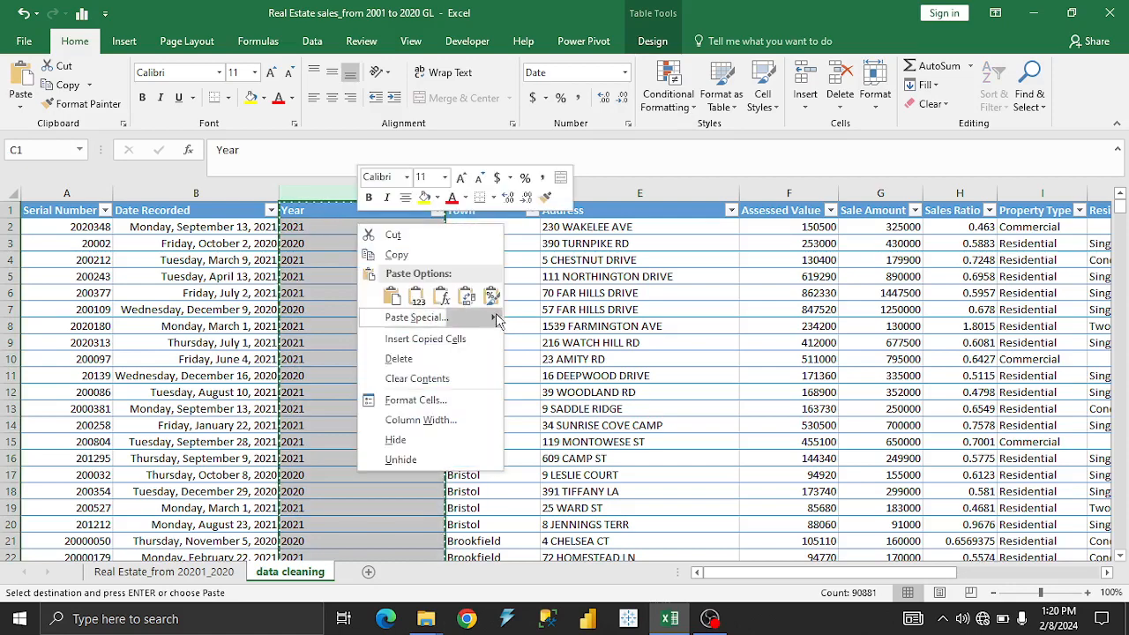
pyautogui.moveTo(494, 316)
pyautogui.click(518, 409)
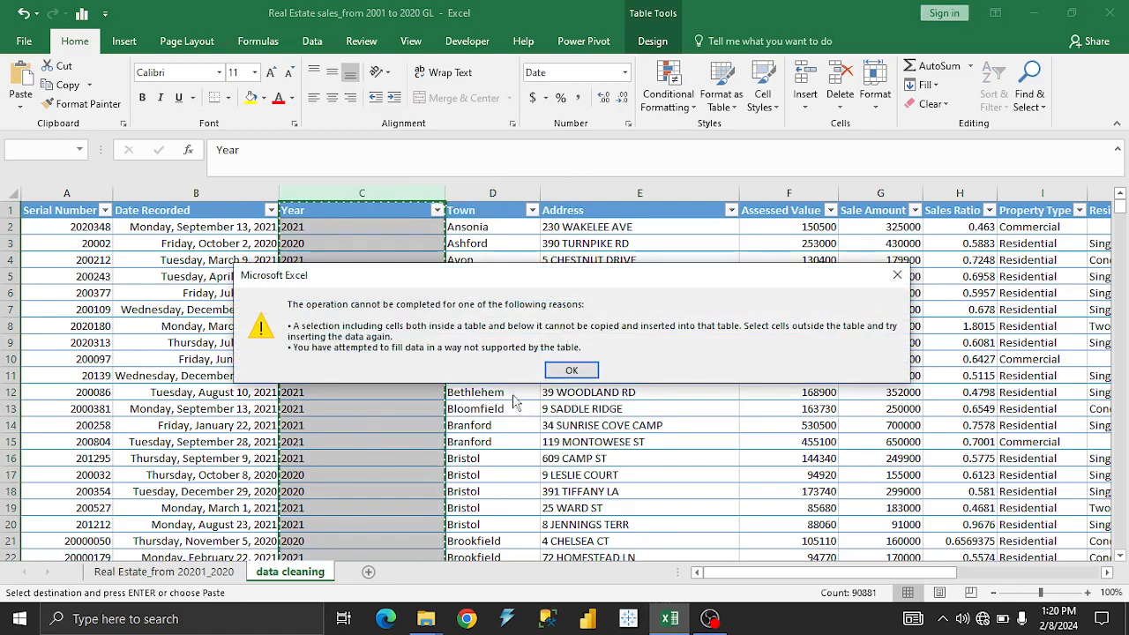
pyautogui.click(569, 371)
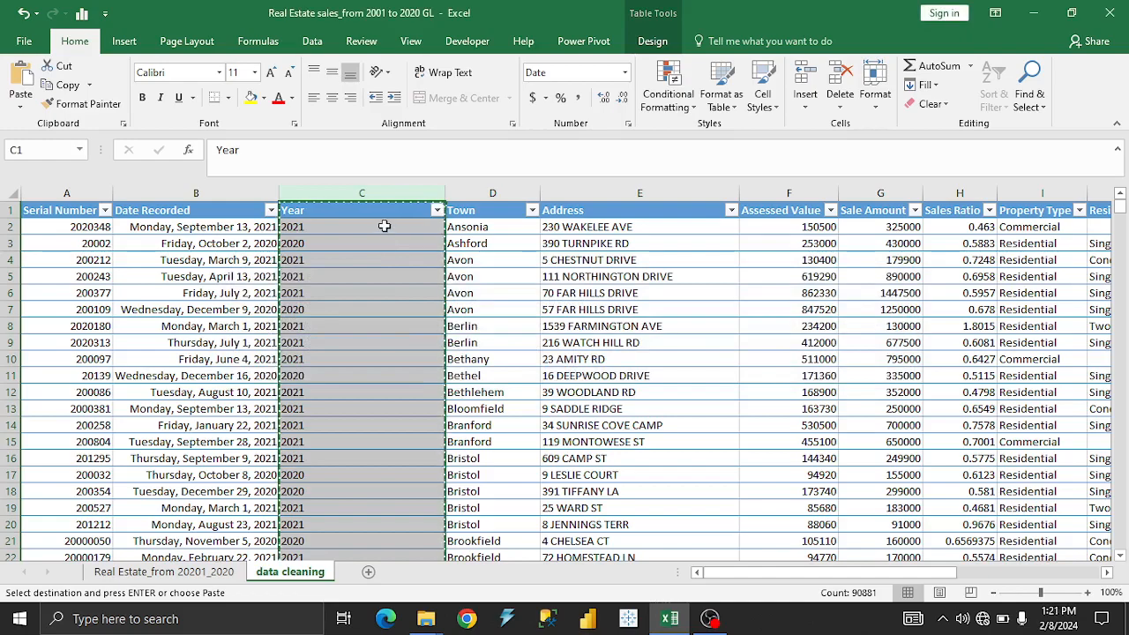
# Replace the Year column's formulas with plain values, covering only the data cells from C2 down to the last table row.
pyautogui.click(384, 226)
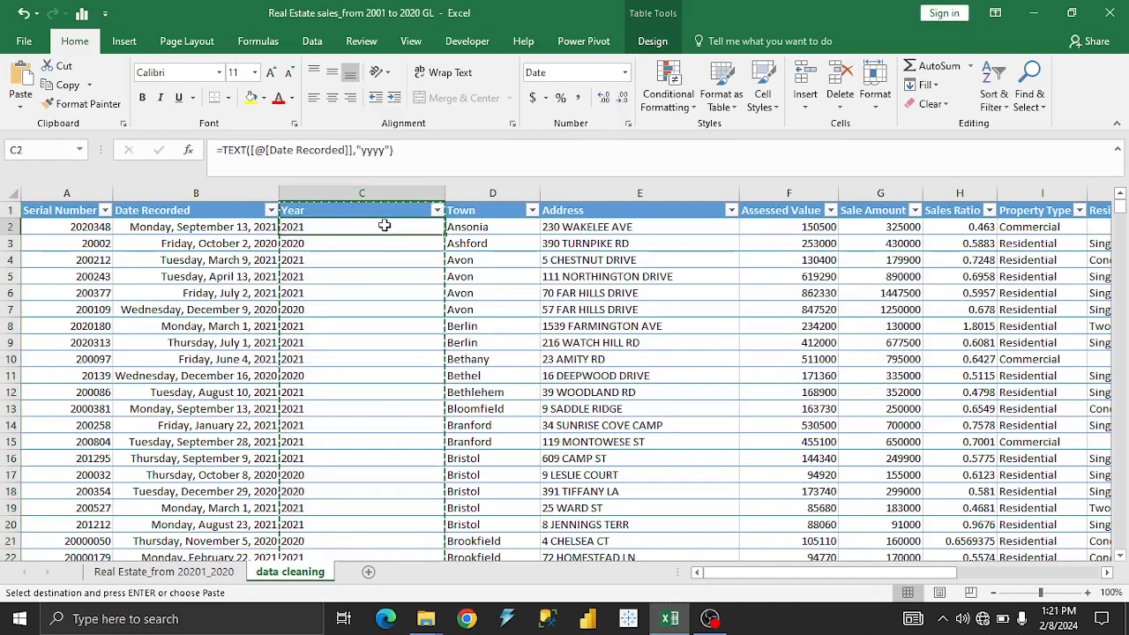
pyautogui.hotkey('ctrl', 'shift', 'Down')
pyautogui.hotkey('ctrl', 'shift', 'Down')
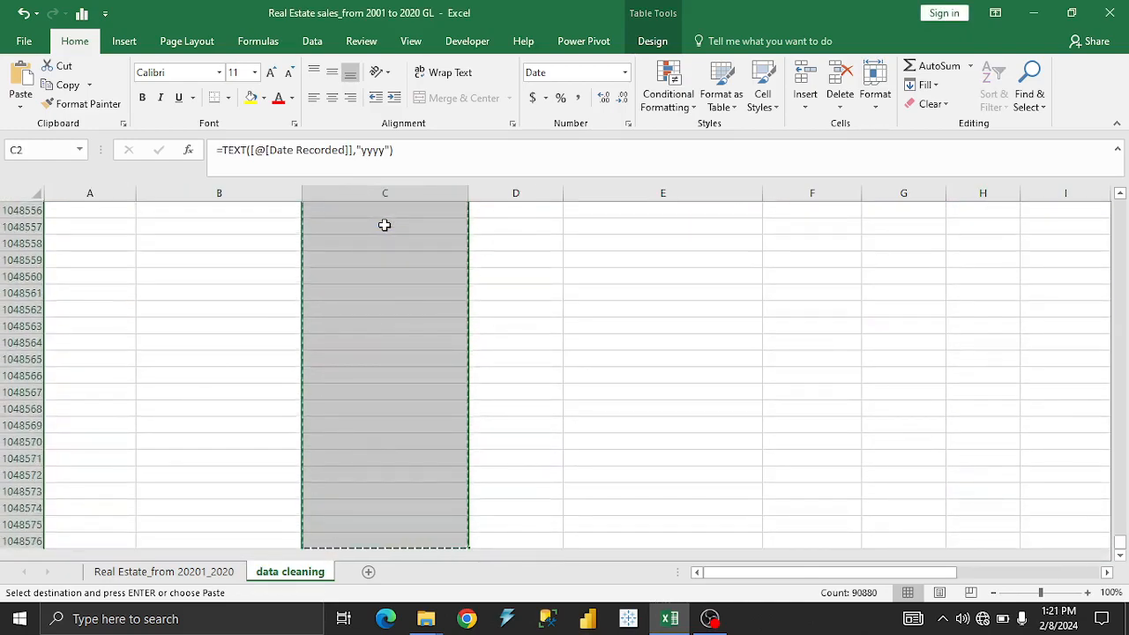
pyautogui.hotkey('ctrl', 'shift', 'Up')
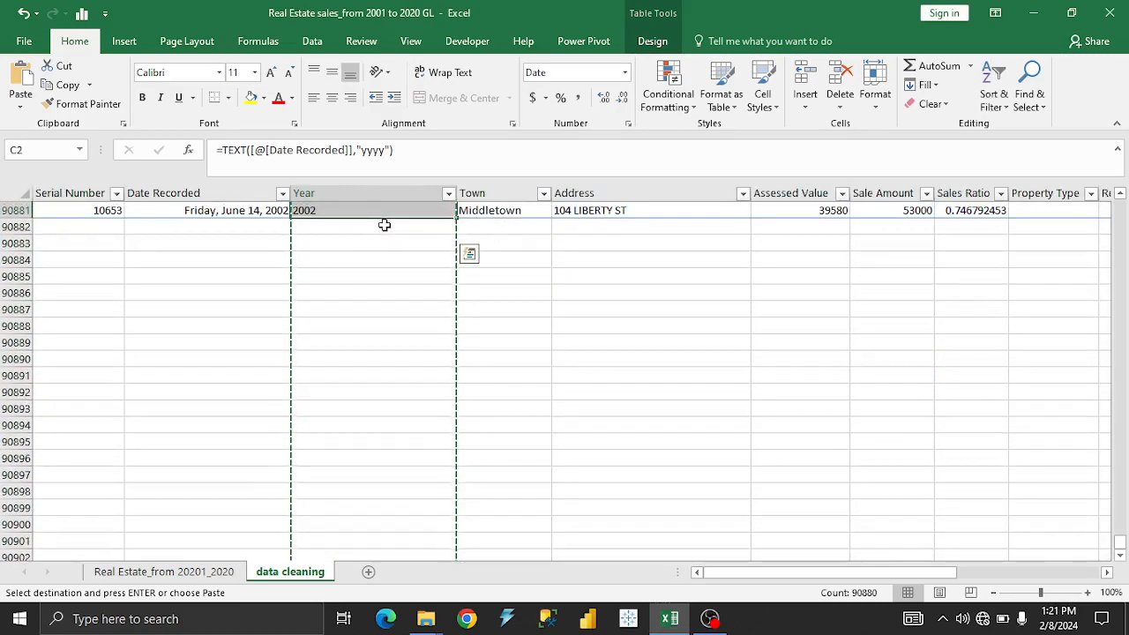
pyautogui.moveTo(1120, 539); pyautogui.dragTo(1120, 205)
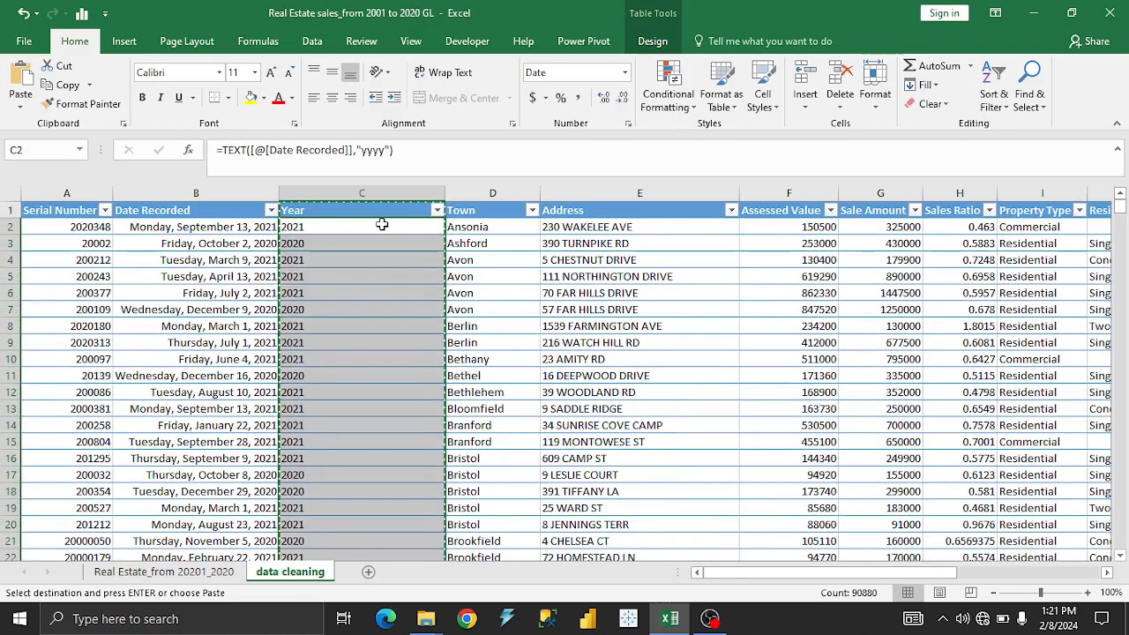
pyautogui.hotkey('ctrl', 'shift', 'Down')
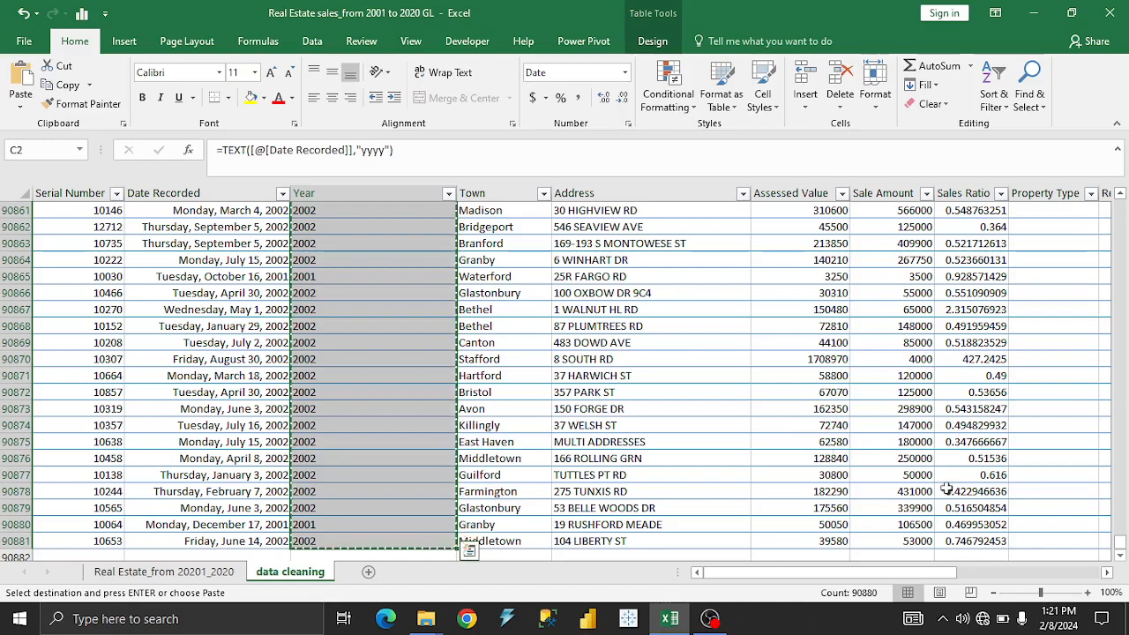
pyautogui.moveTo(1121, 542); pyautogui.dragTo(1116, 188)
pyautogui.rightClick(375, 298)
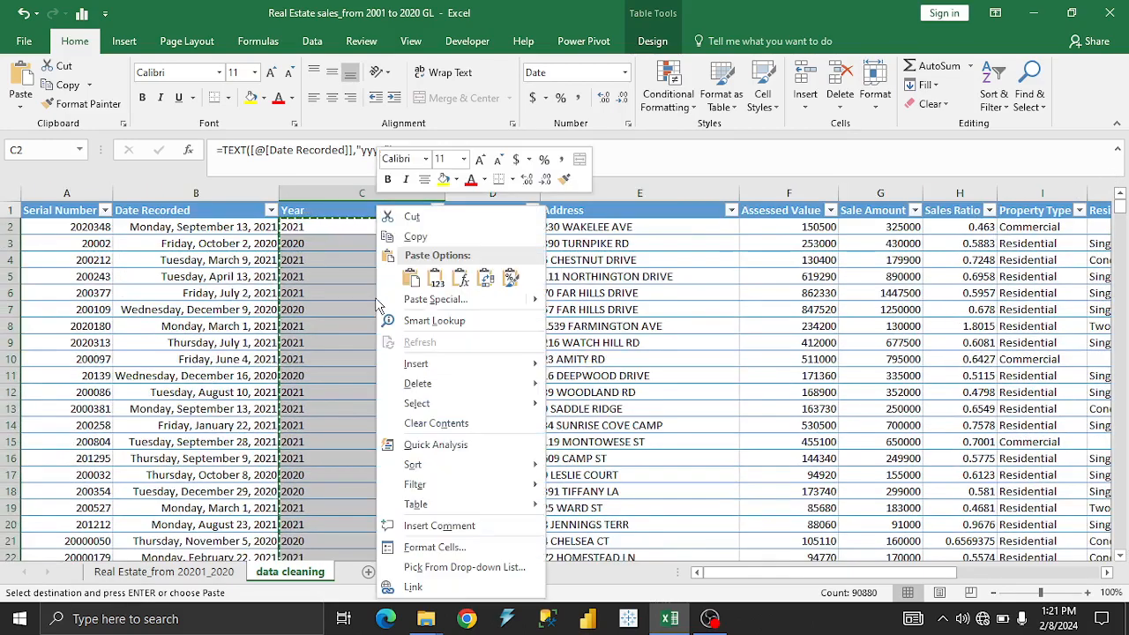
pyautogui.moveTo(538, 301)
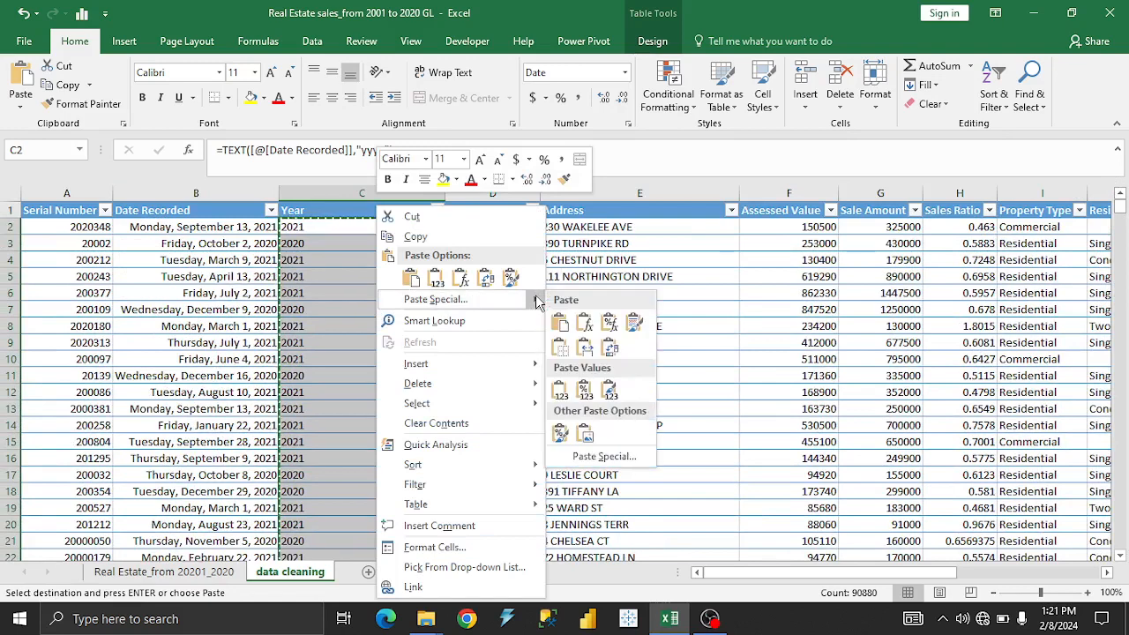
pyautogui.click(567, 391)
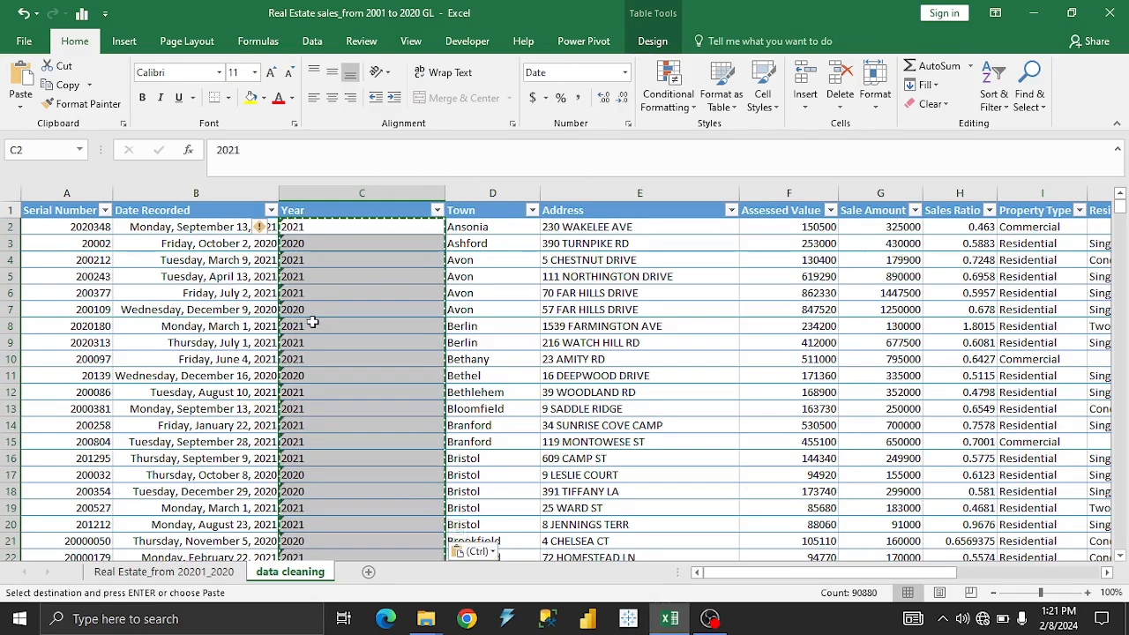
# Inspect several cells of the Year column and the error options offered for a year stored as text.
pyautogui.click(303, 326)
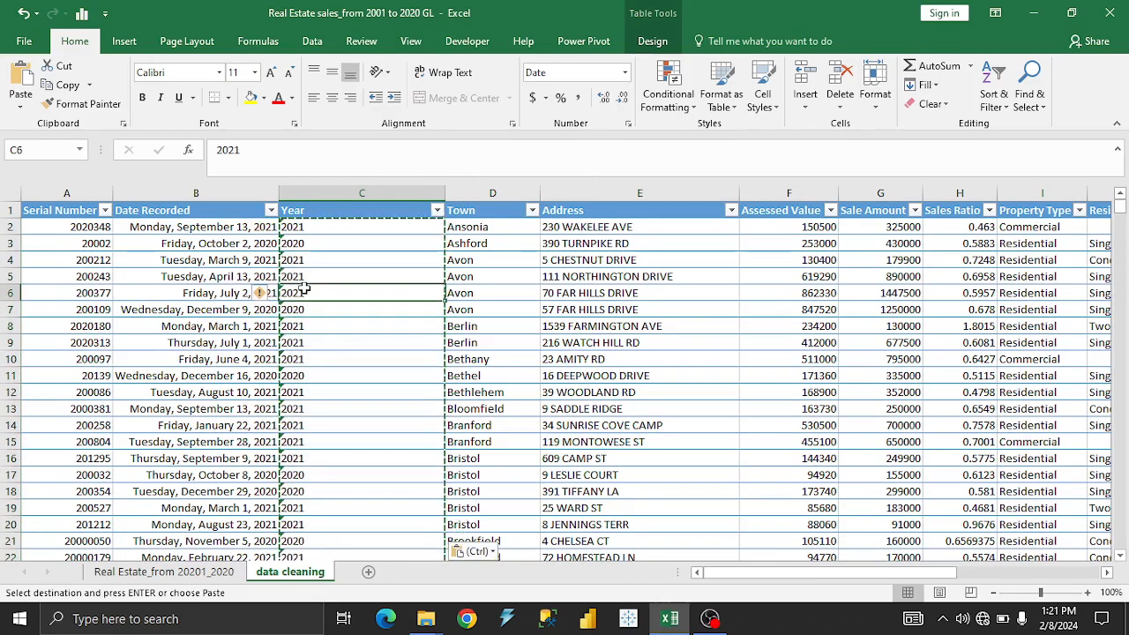
pyautogui.click(323, 358)
pyautogui.click(334, 276)
pyautogui.click(343, 392)
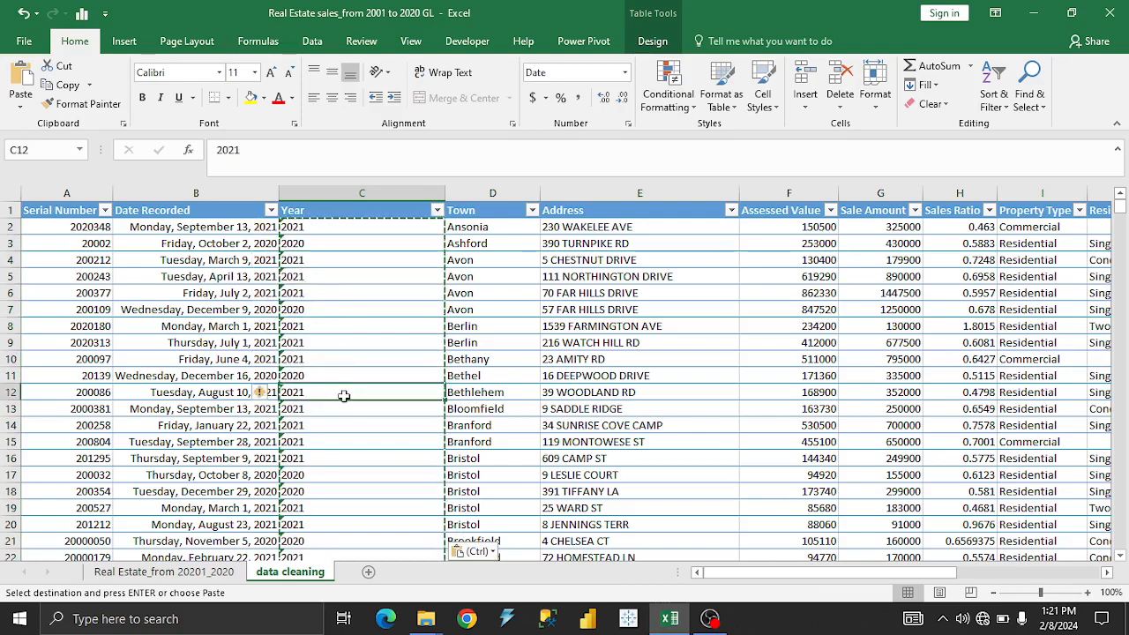
pyautogui.click(348, 458)
pyautogui.click(322, 345)
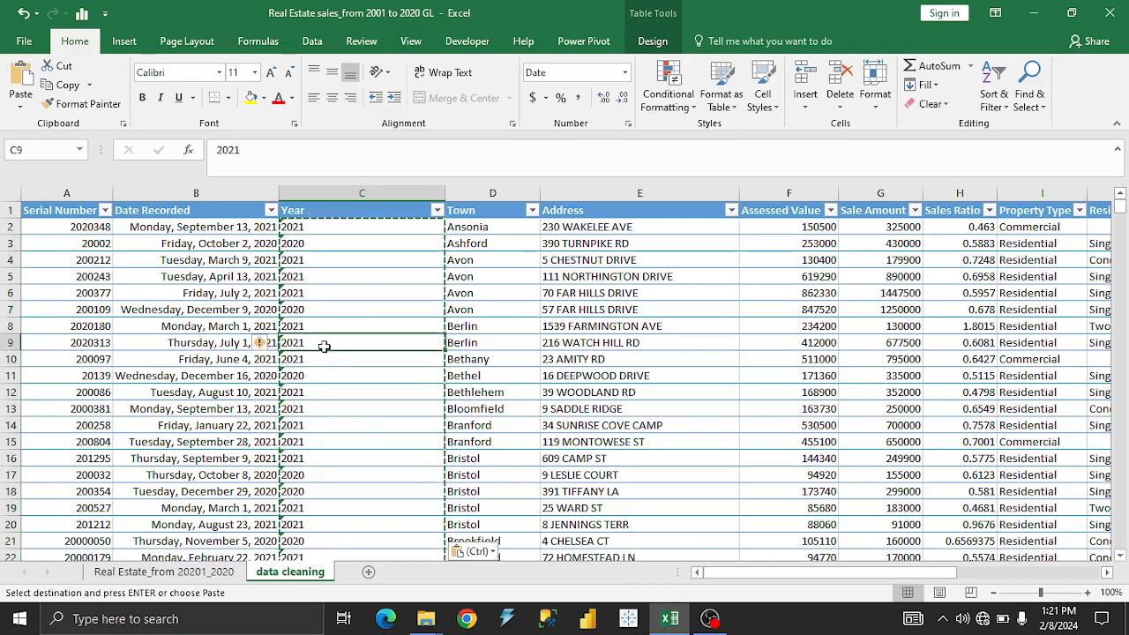
pyautogui.click(273, 344)
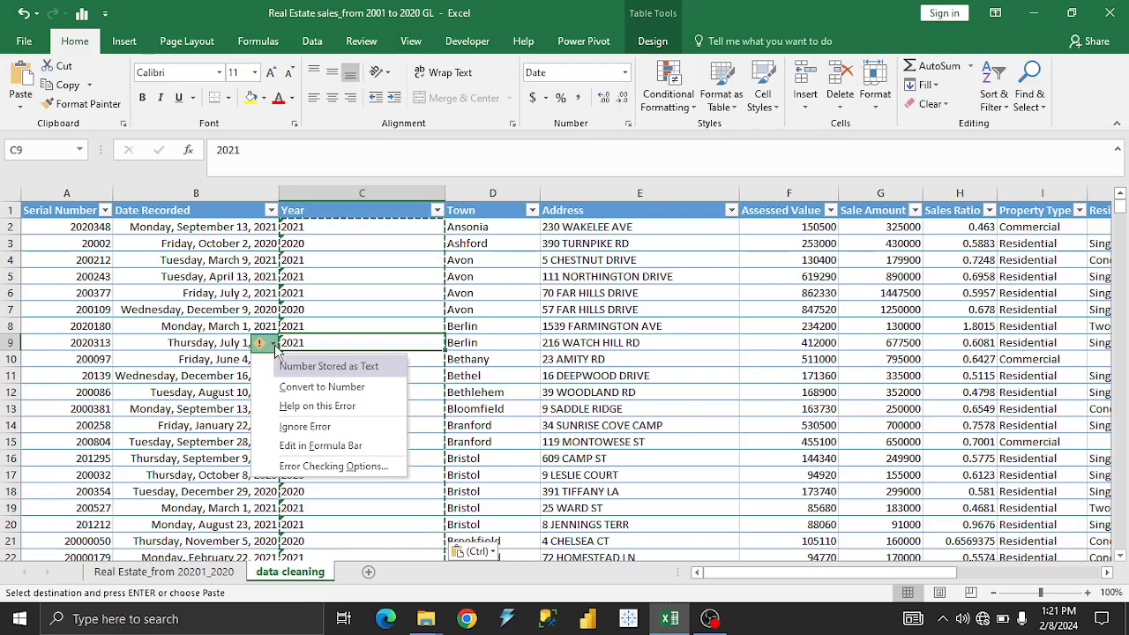
pyautogui.click(328, 326)
pyautogui.click(343, 274)
pyautogui.click(381, 323)
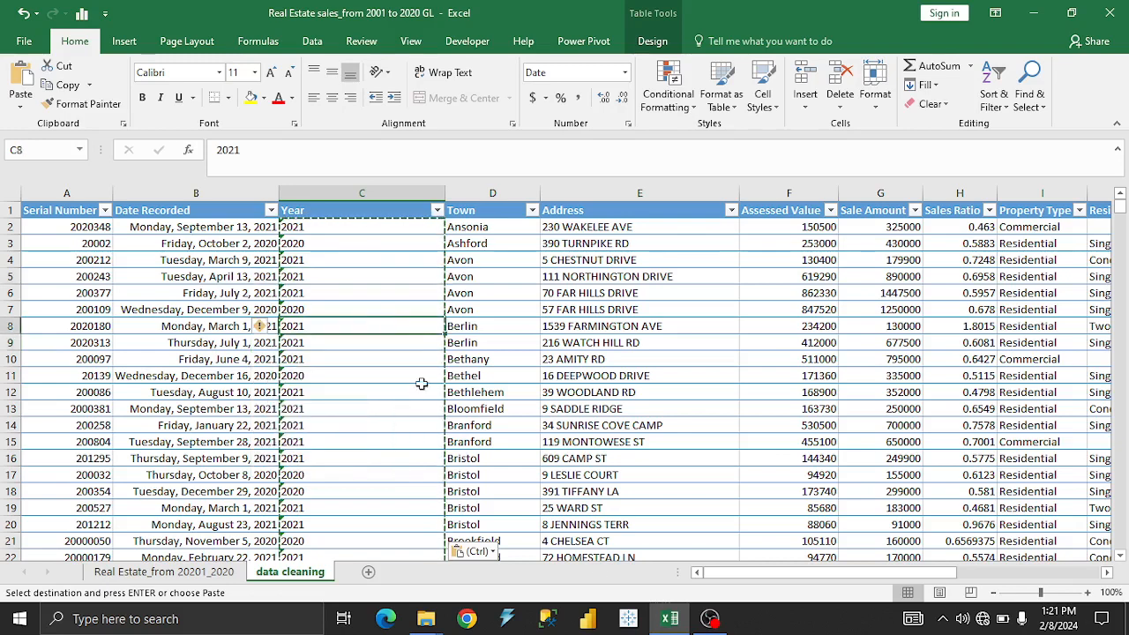
pyautogui.click(710, 619)
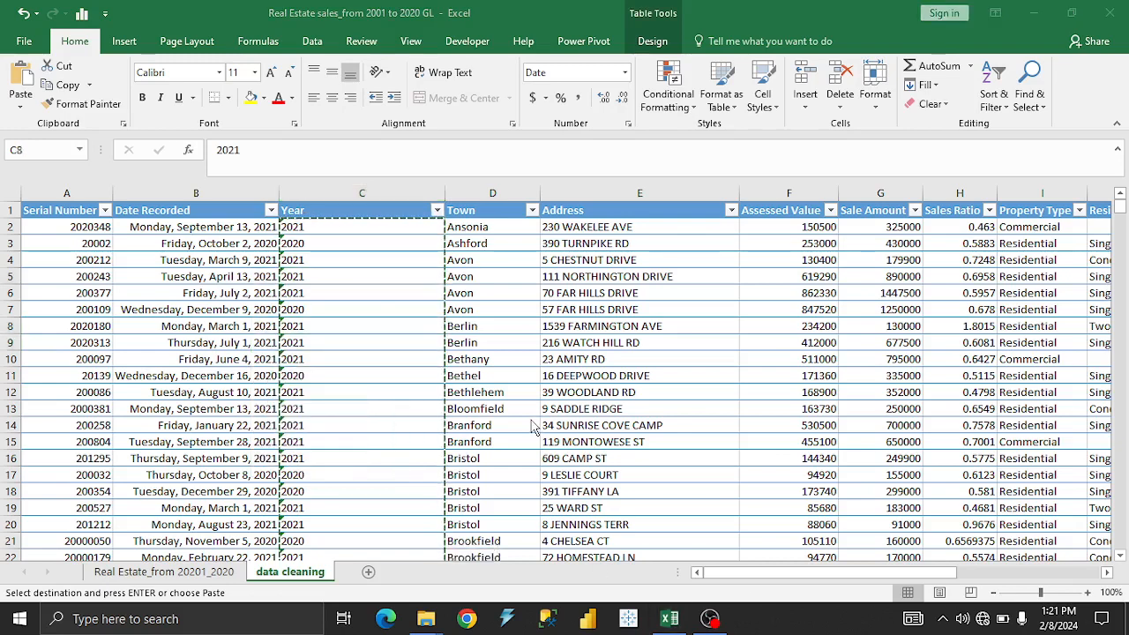
# Undo the last change, then convert all text values in the Year column's data cells to numbers.
pyautogui.hotkey('ctrl', 'z')
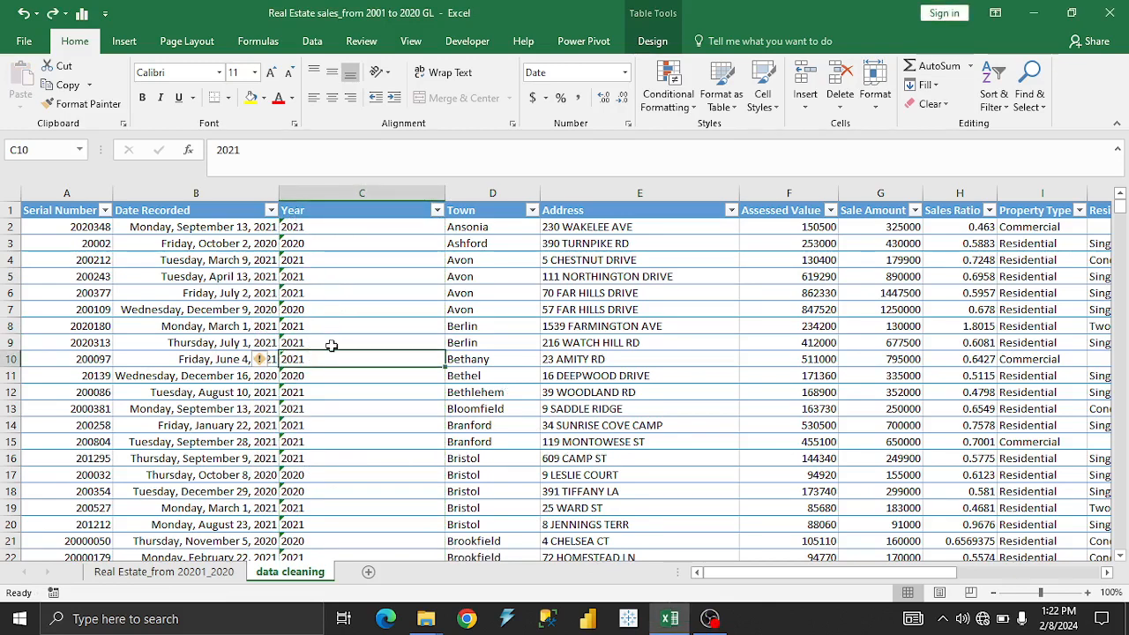
pyautogui.click(272, 361)
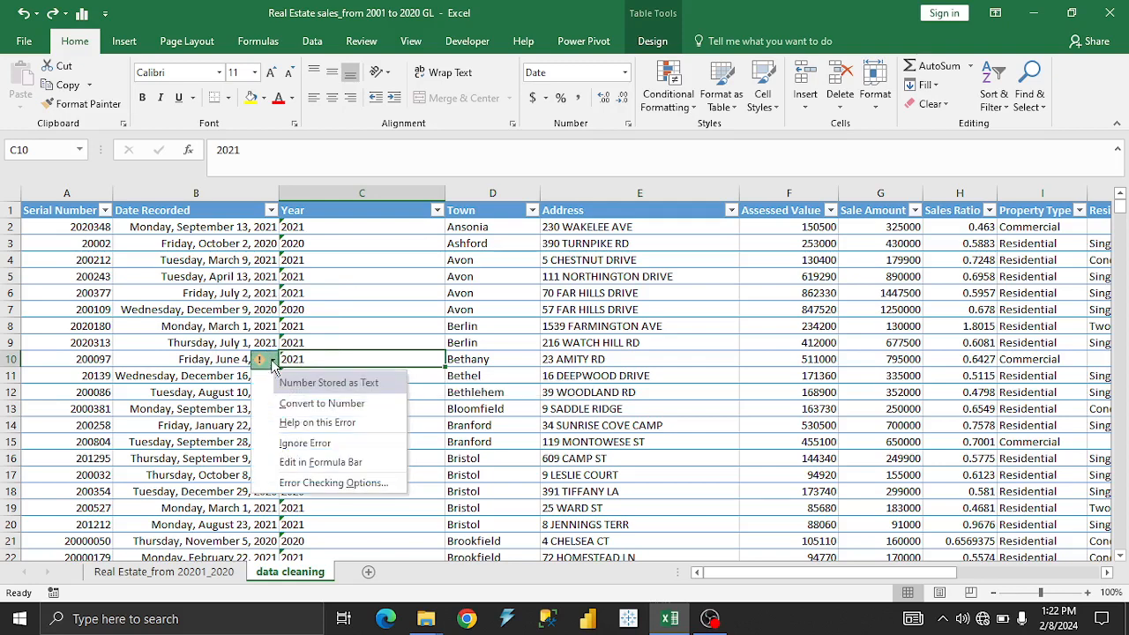
pyautogui.click(345, 220)
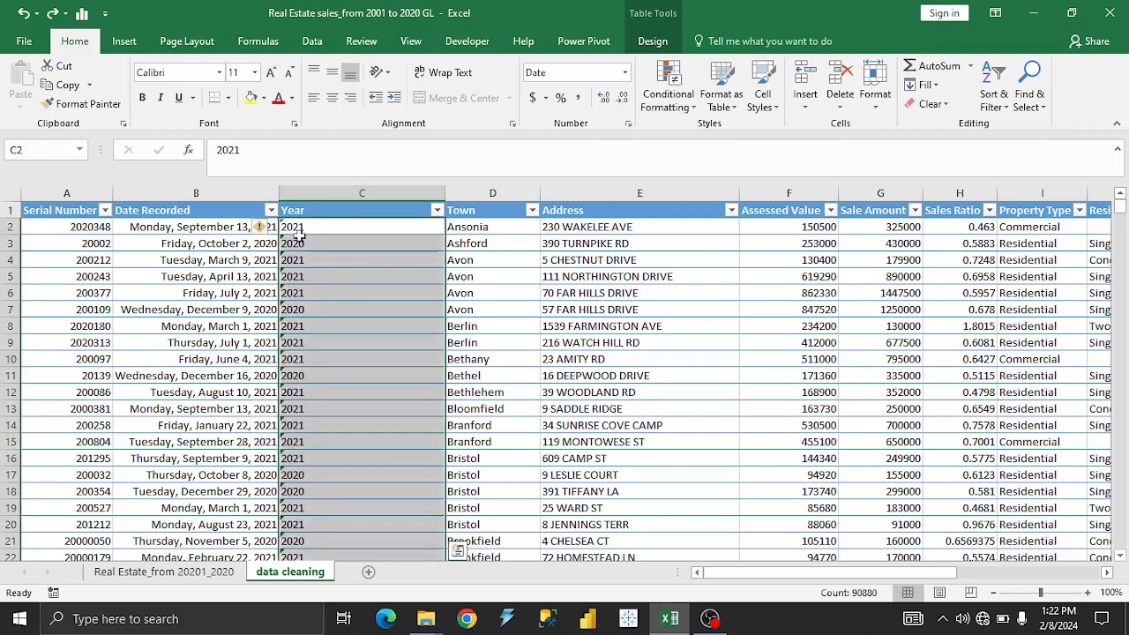
pyautogui.click(272, 227)
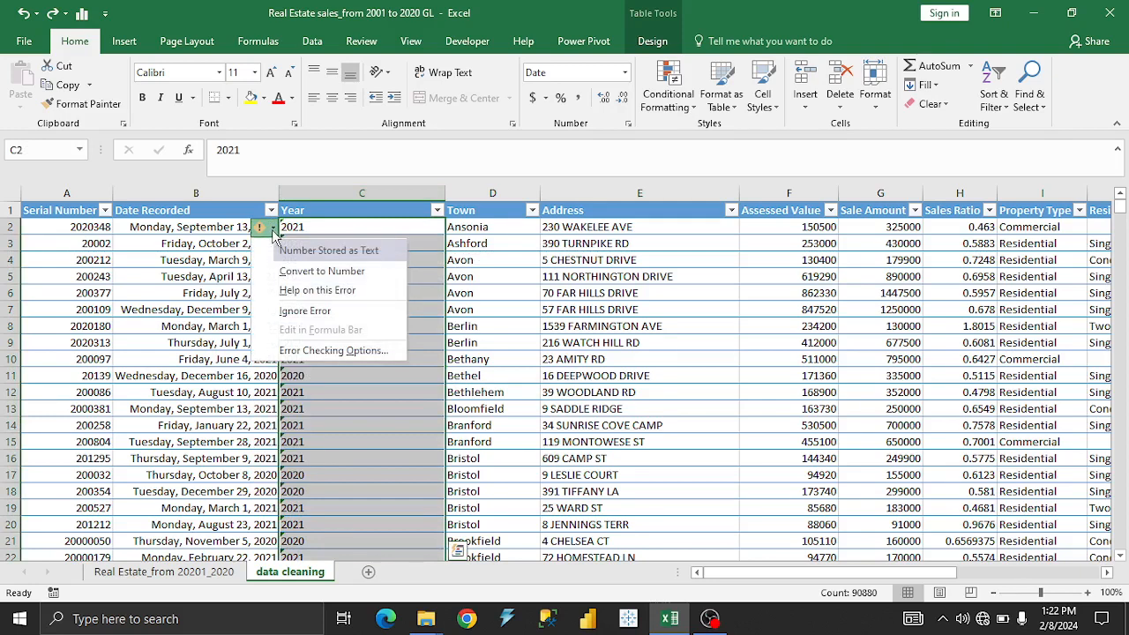
pyautogui.click(316, 268)
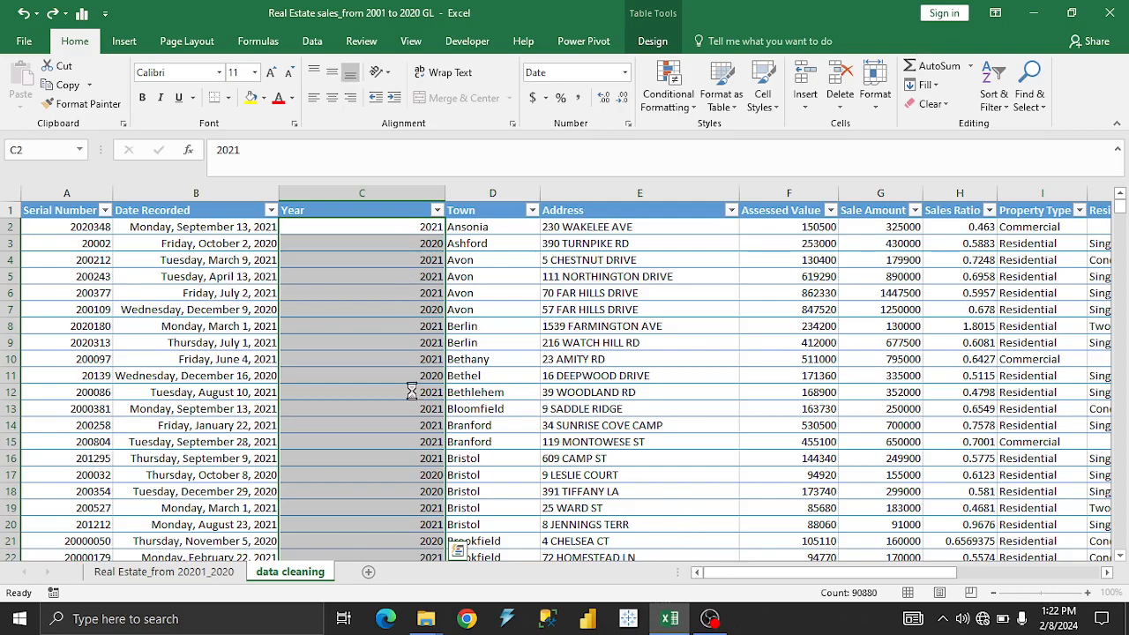
pyautogui.click(401, 359)
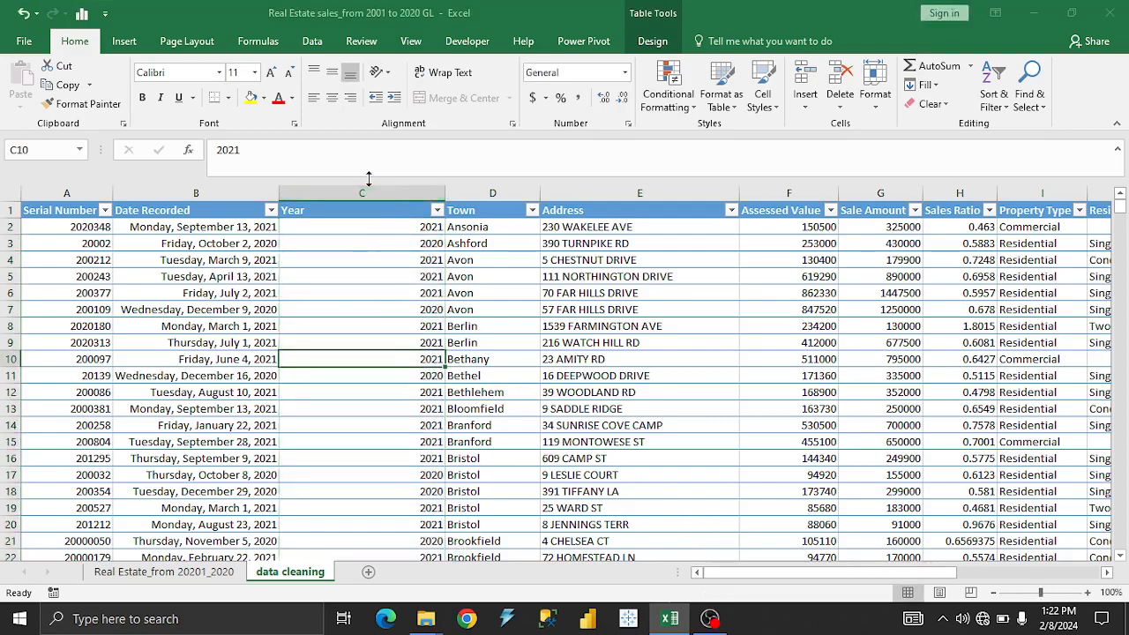
# Look through the years in the Year column's filter list and filter the table to 2021 only.
pyautogui.click(436, 213)
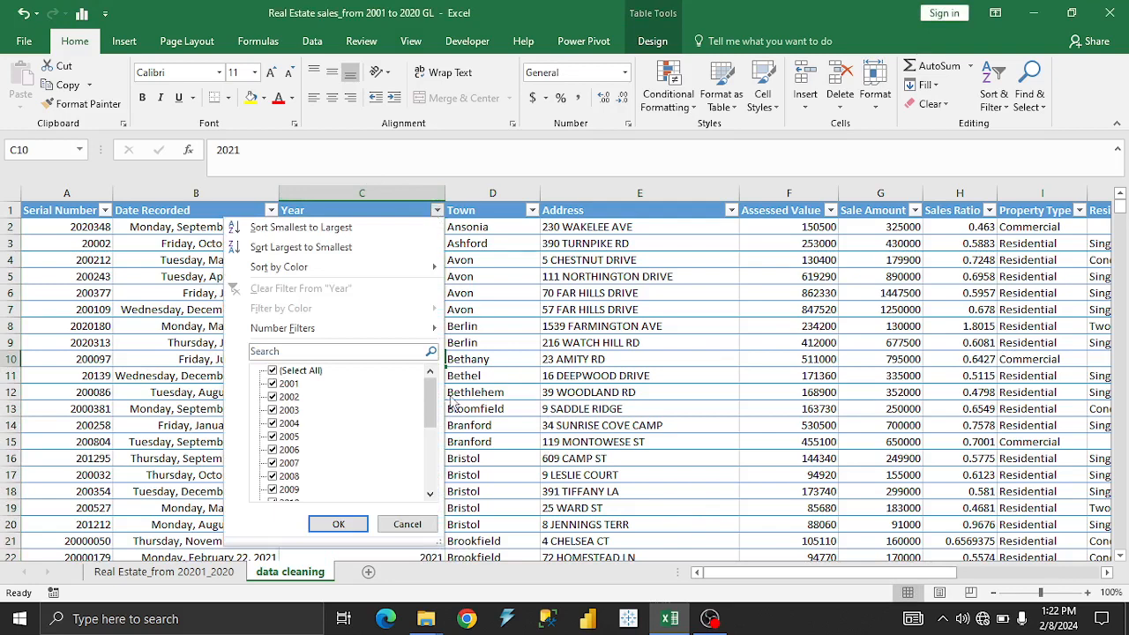
pyautogui.moveTo(433, 404)
pyautogui.mouseDown()
pyautogui.moveTo(432, 489)
pyautogui.moveTo(436, 381)
pyautogui.mouseUp()
pyautogui.click(468, 349)
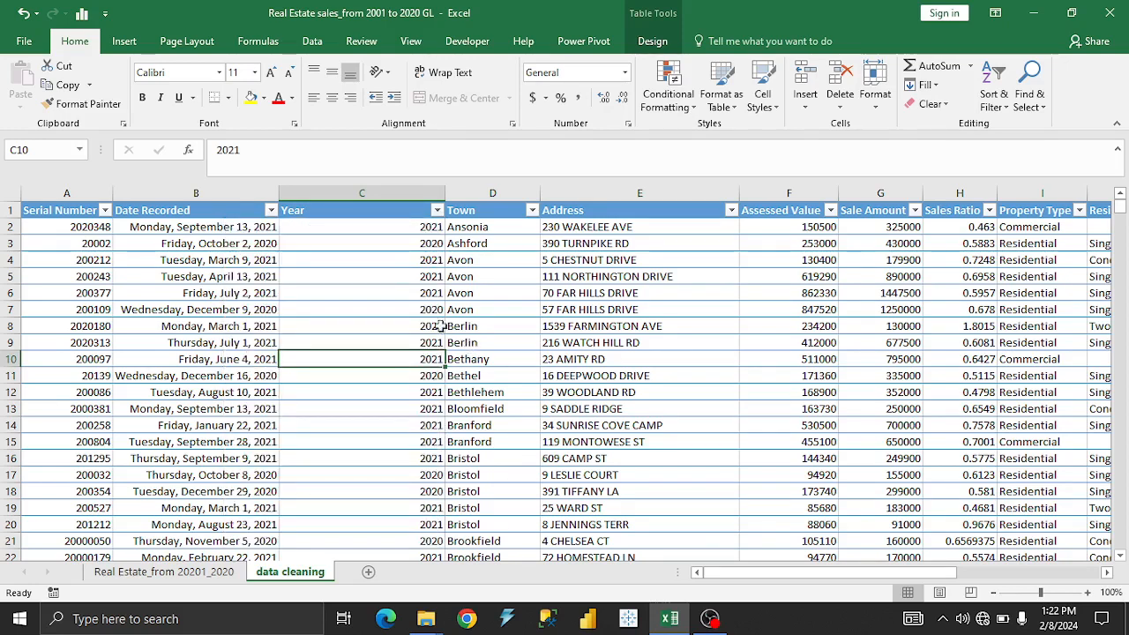
pyautogui.click(437, 210)
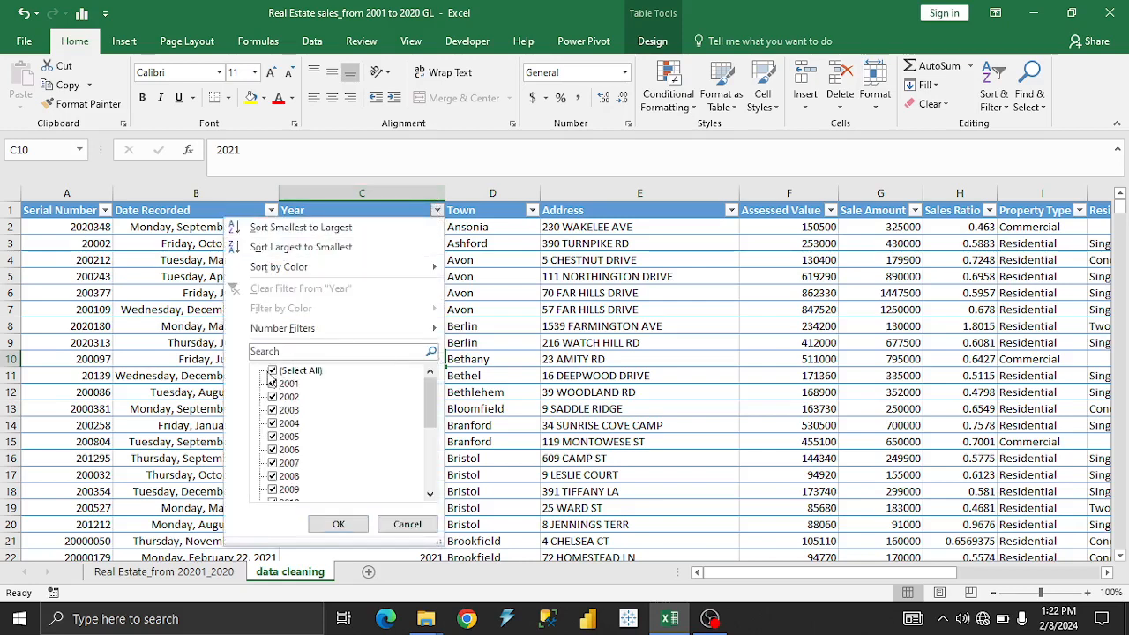
pyautogui.click(273, 372)
pyautogui.moveTo(429, 402); pyautogui.dragTo(433, 485)
pyautogui.click(286, 492)
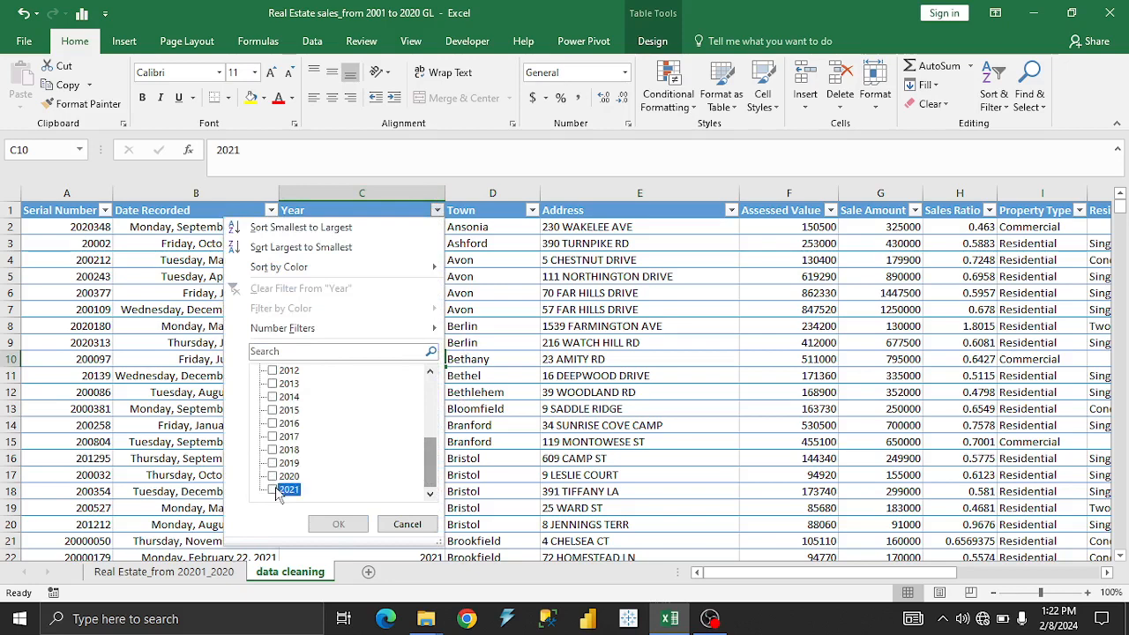
pyautogui.click(340, 523)
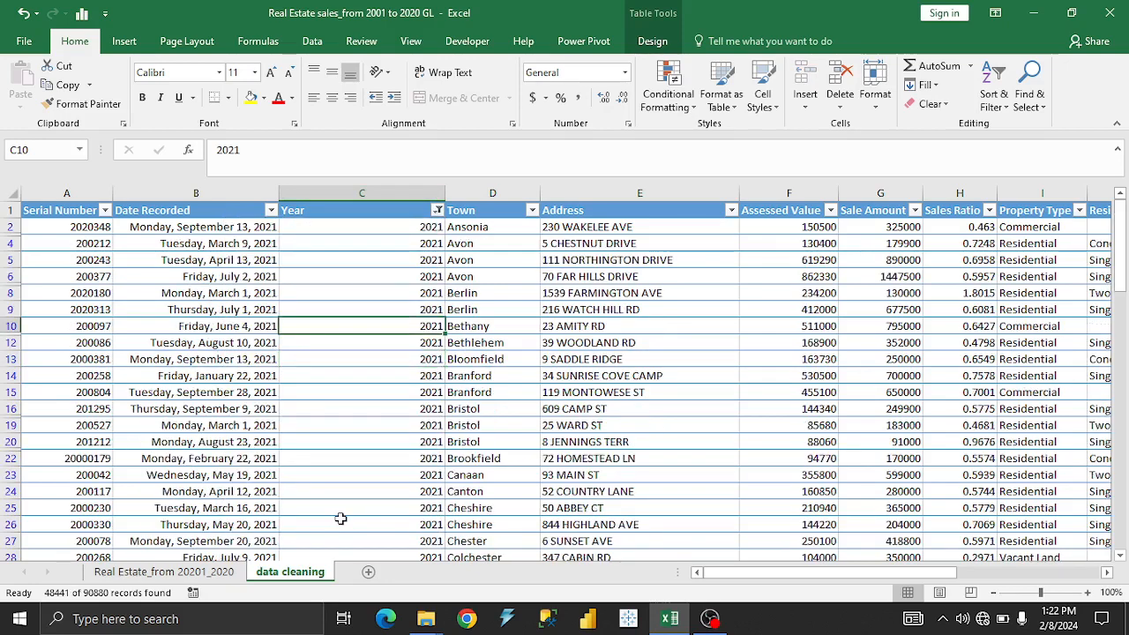
# Reselect all years in the Year filter to show every record again.
pyautogui.click(437, 210)
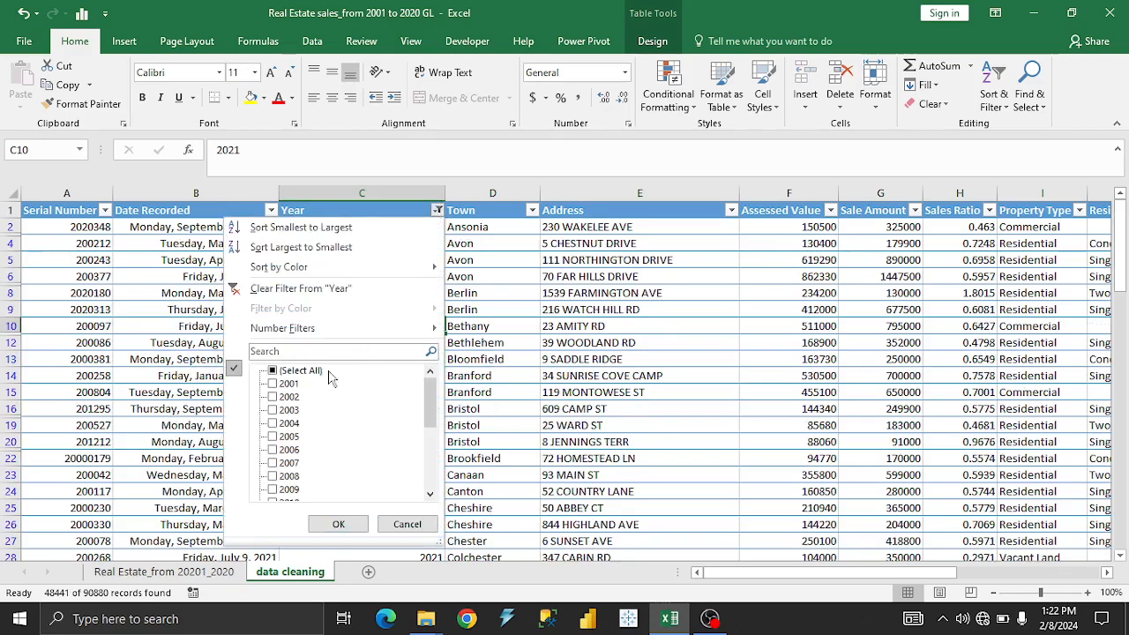
pyautogui.click(273, 372)
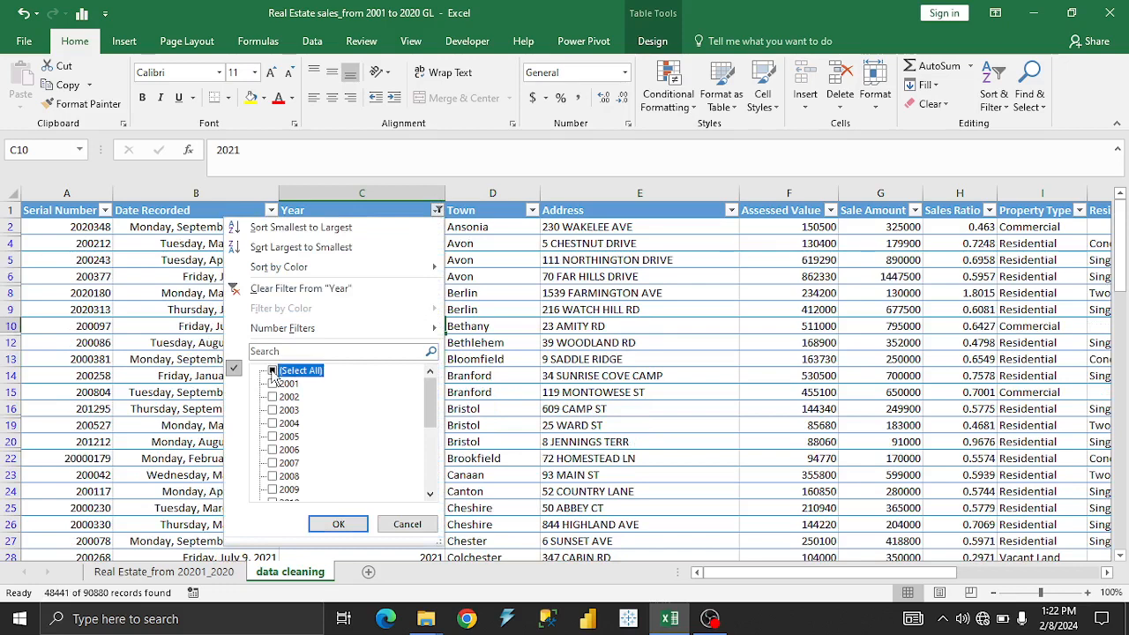
pyautogui.click(337, 524)
pyautogui.click(400, 279)
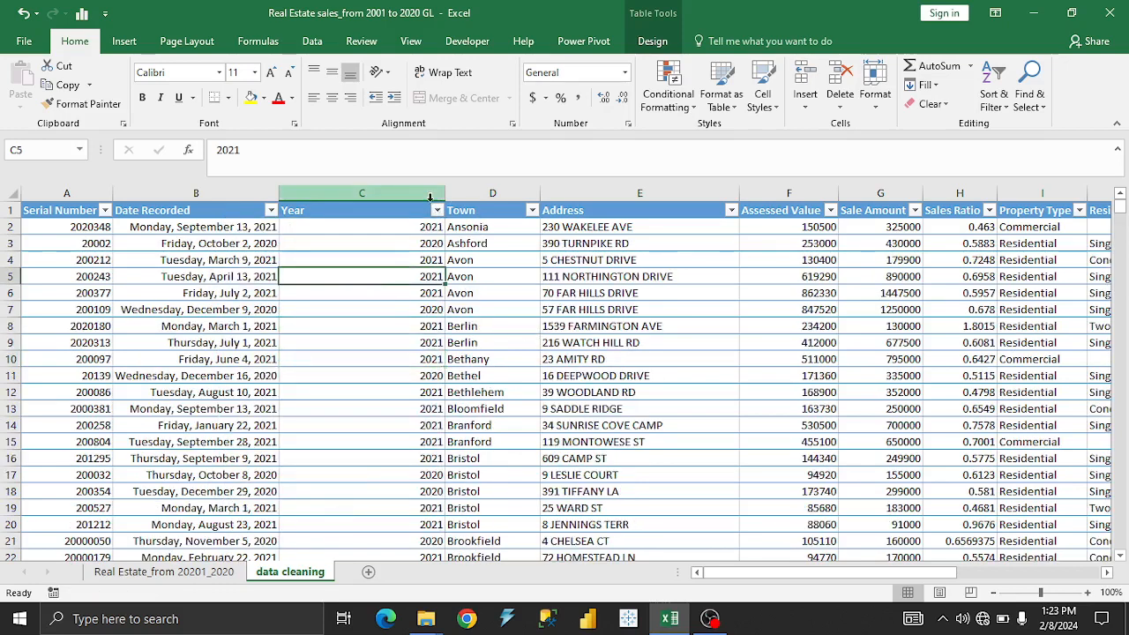
# Narrow the Year column and insert an empty table column between Year and Town.
pyautogui.moveTo(445, 194); pyautogui.dragTo(366, 198)
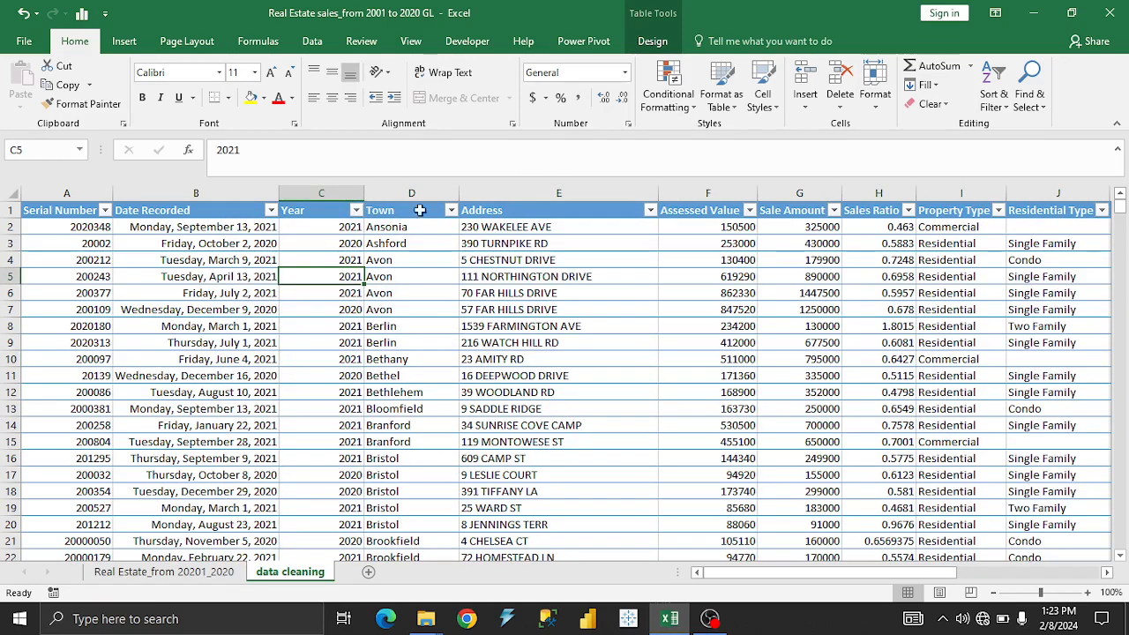
pyautogui.rightClick(462, 193)
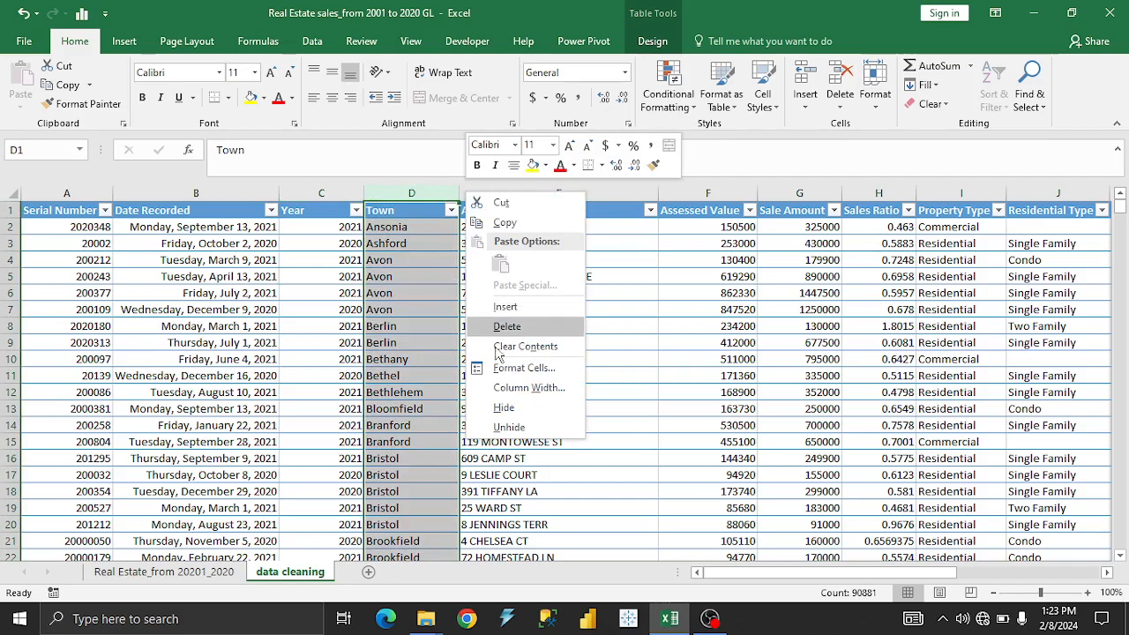
pyautogui.press('Escape')
pyautogui.rightClick(457, 193)
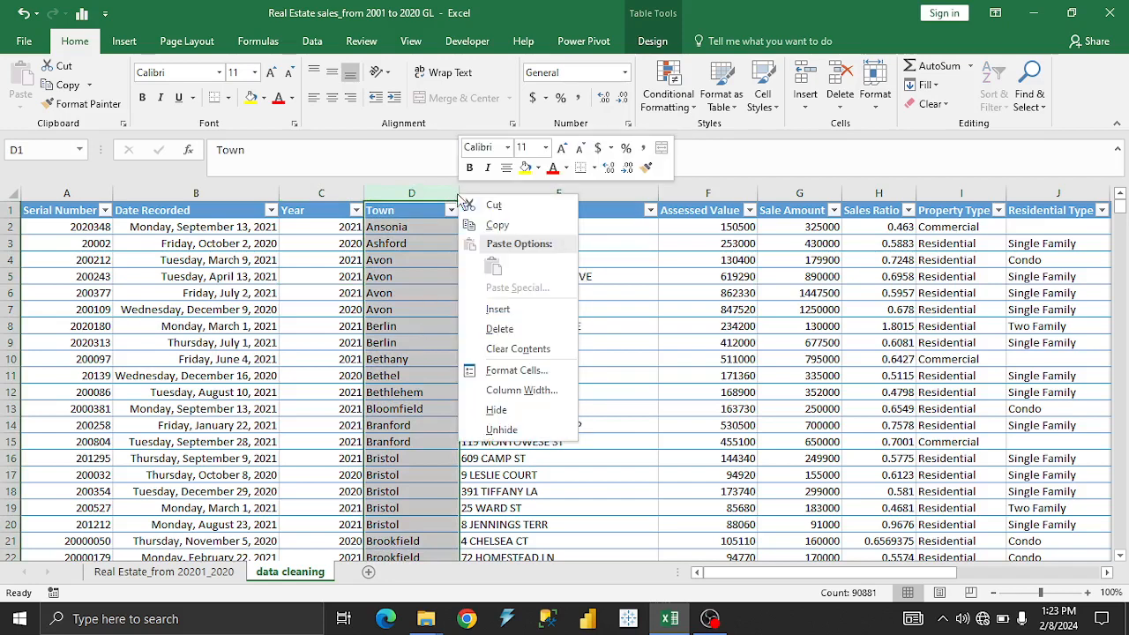
pyautogui.click(497, 309)
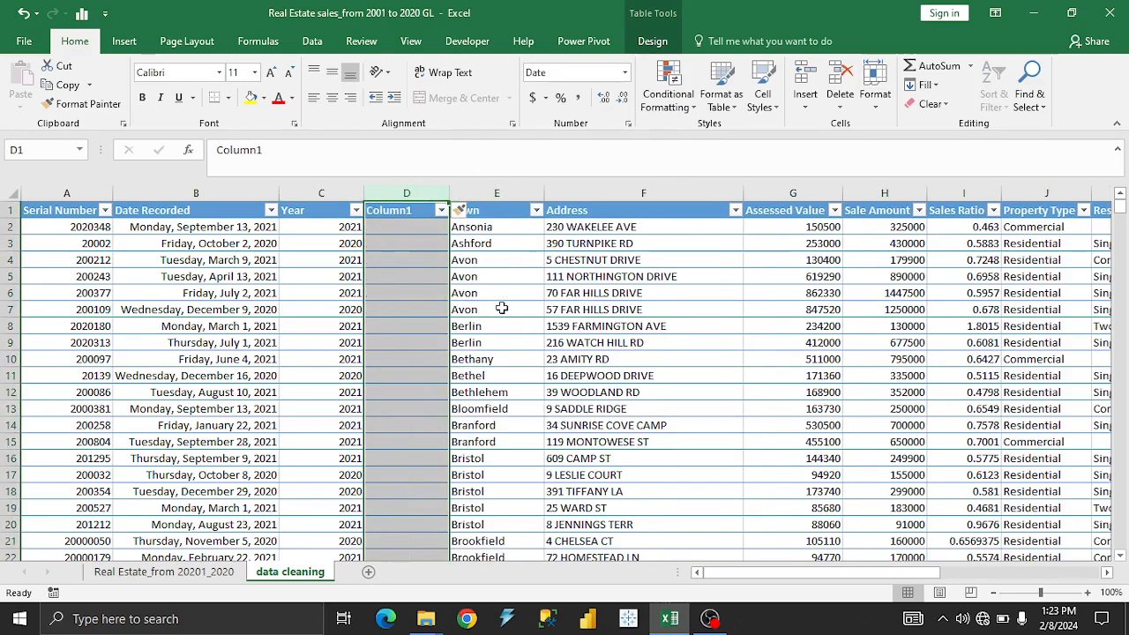
# Fill the empty column with the full month name from Date Recorded using =TEXT([@[Date Recorded]],"MMMM").
pyautogui.click(408, 229)
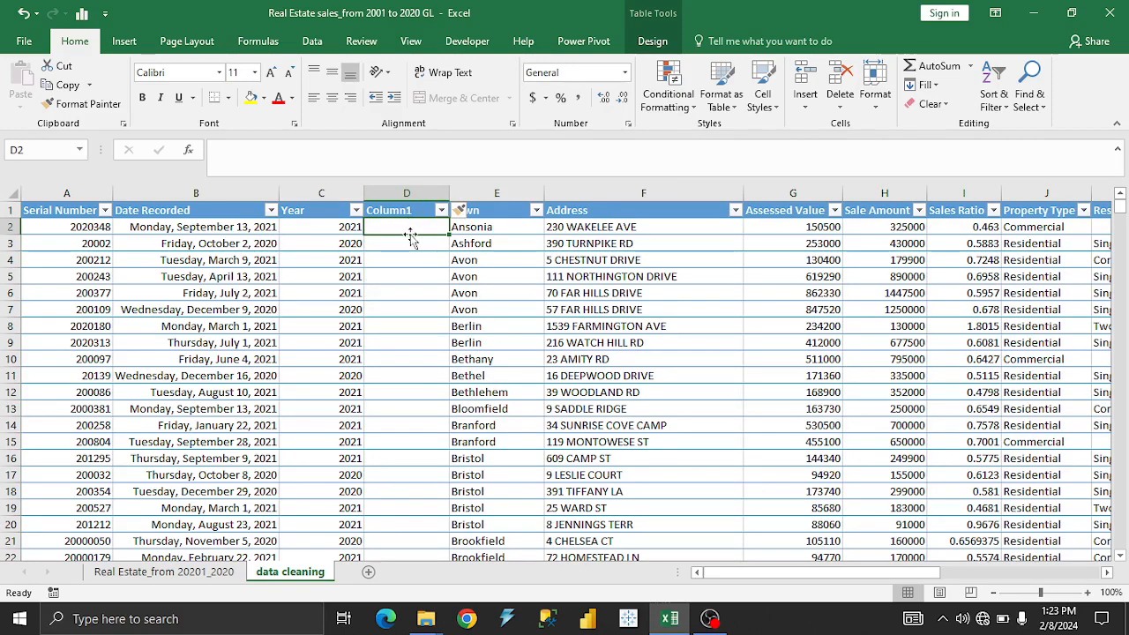
pyautogui.write('=teX')
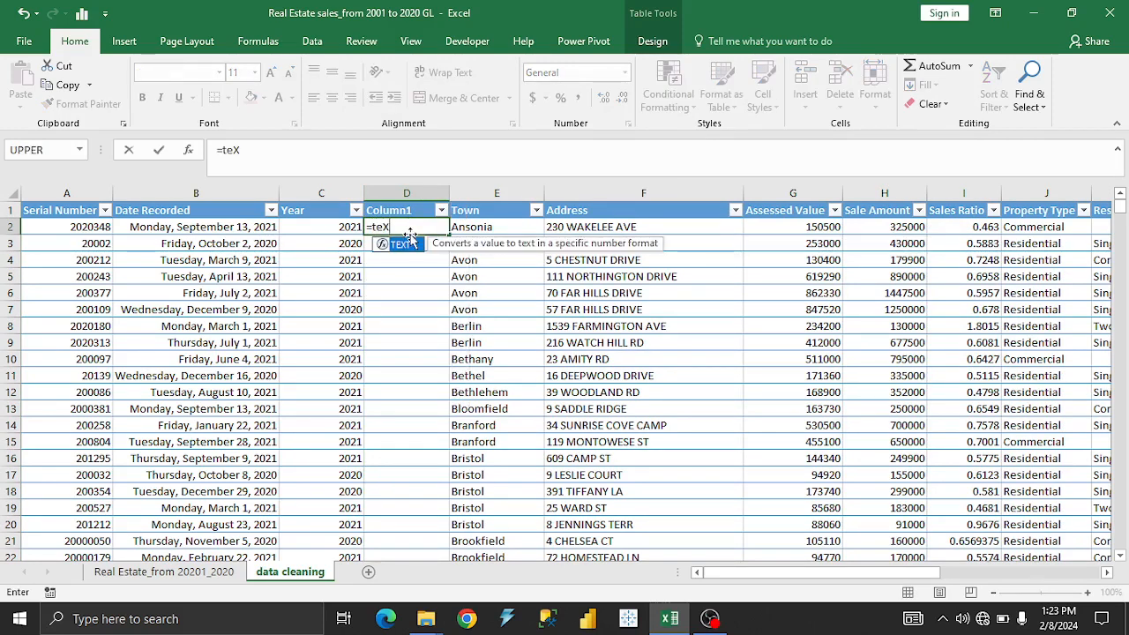
pyautogui.press('Tab')
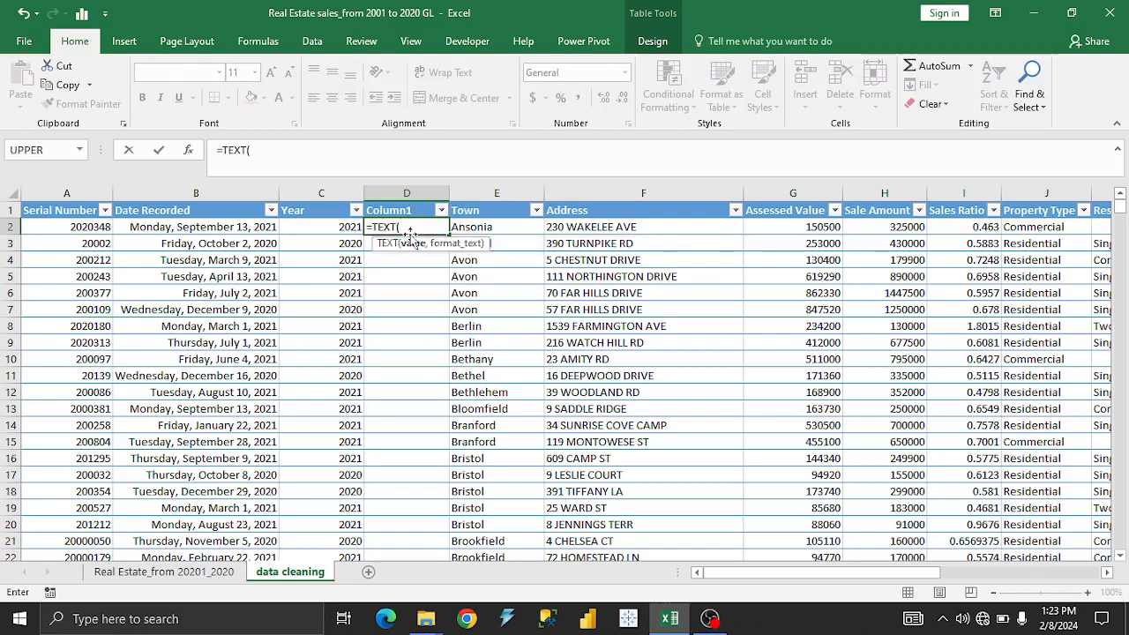
pyautogui.click(245, 229)
pyautogui.write(',')
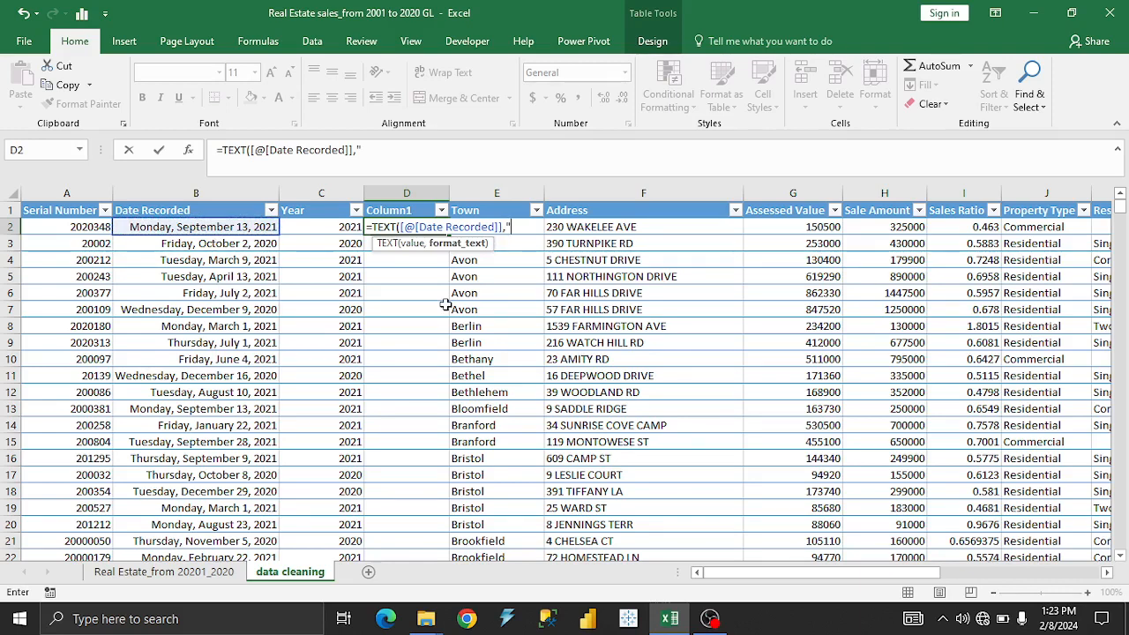
pyautogui.click(763, 632)
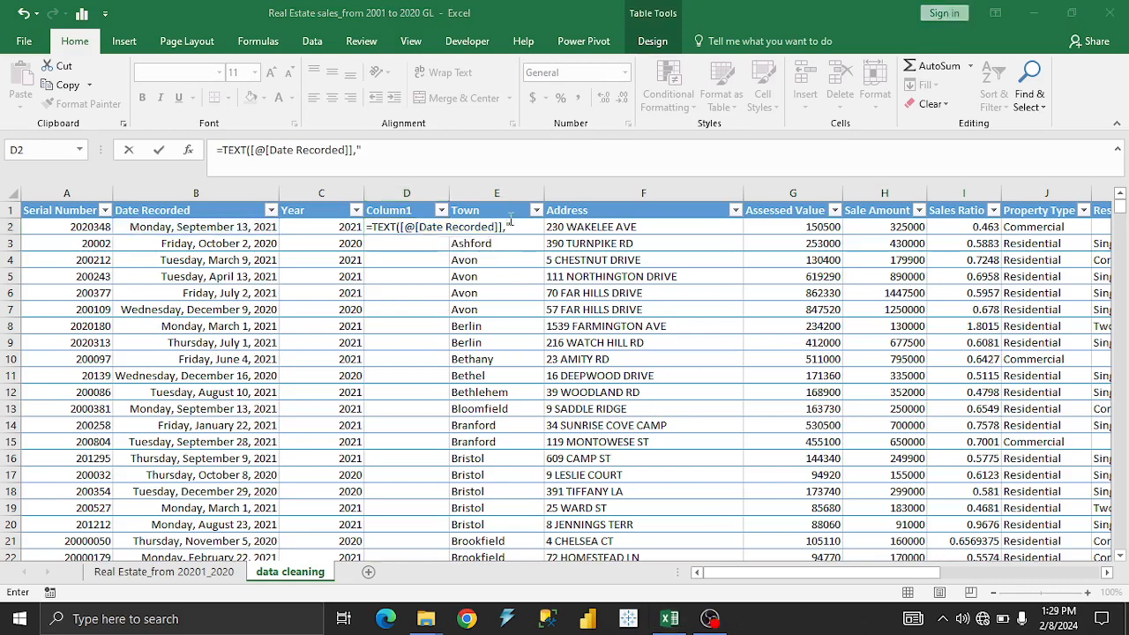
pyautogui.click(514, 227)
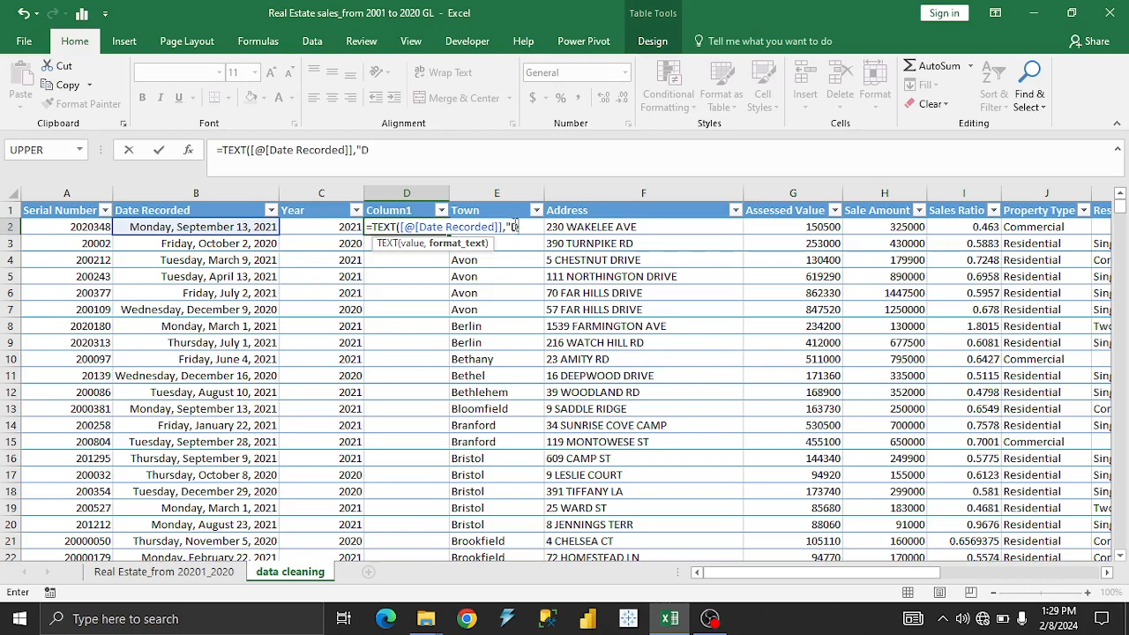
pyautogui.write('MMMM')
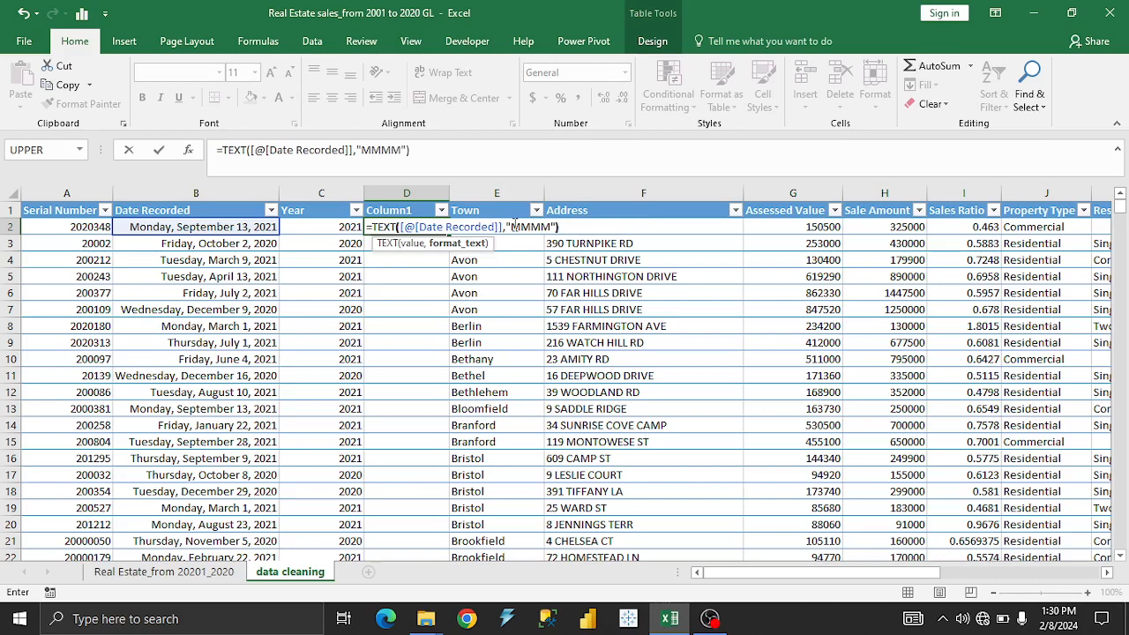
pyautogui.press('Return')
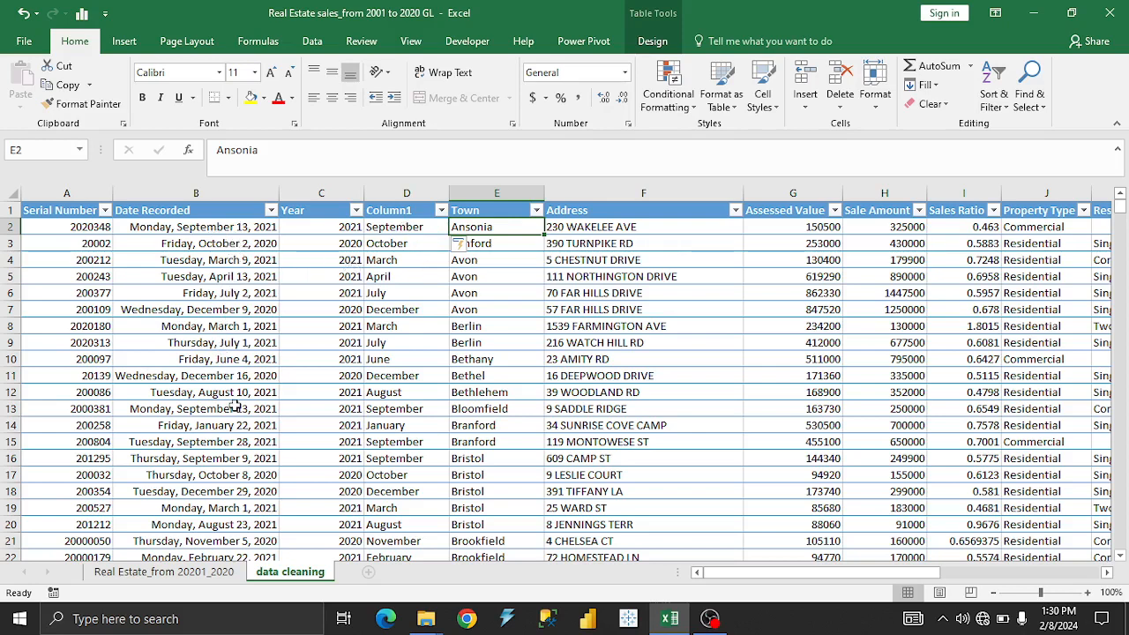
# Rename the header of the new month-name column as Month.
pyautogui.click(401, 210)
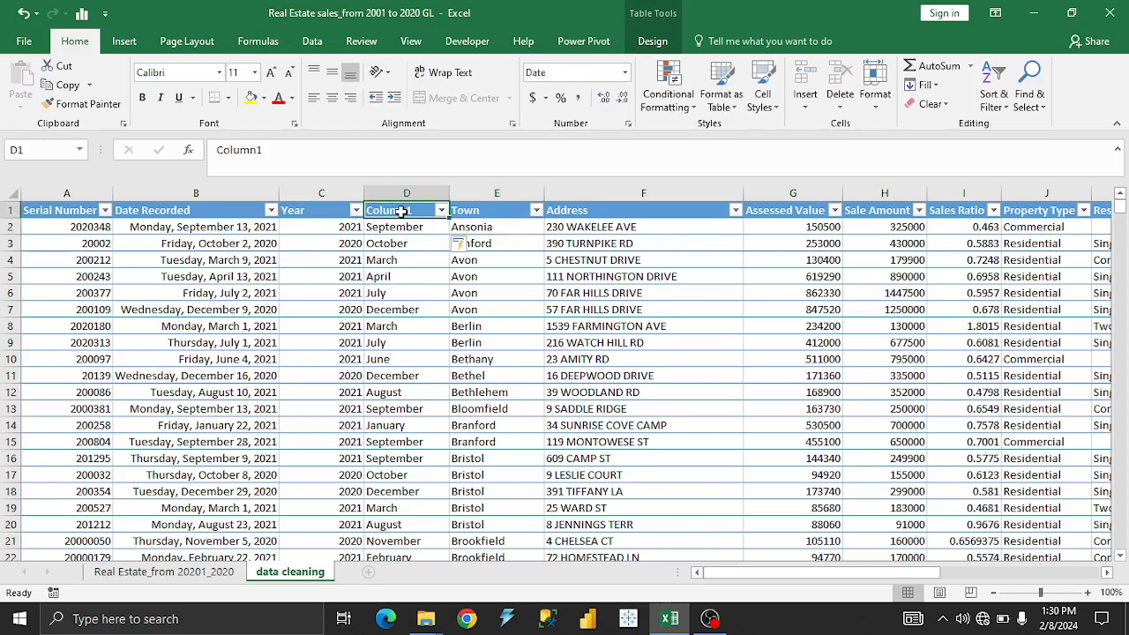
pyautogui.write('M')
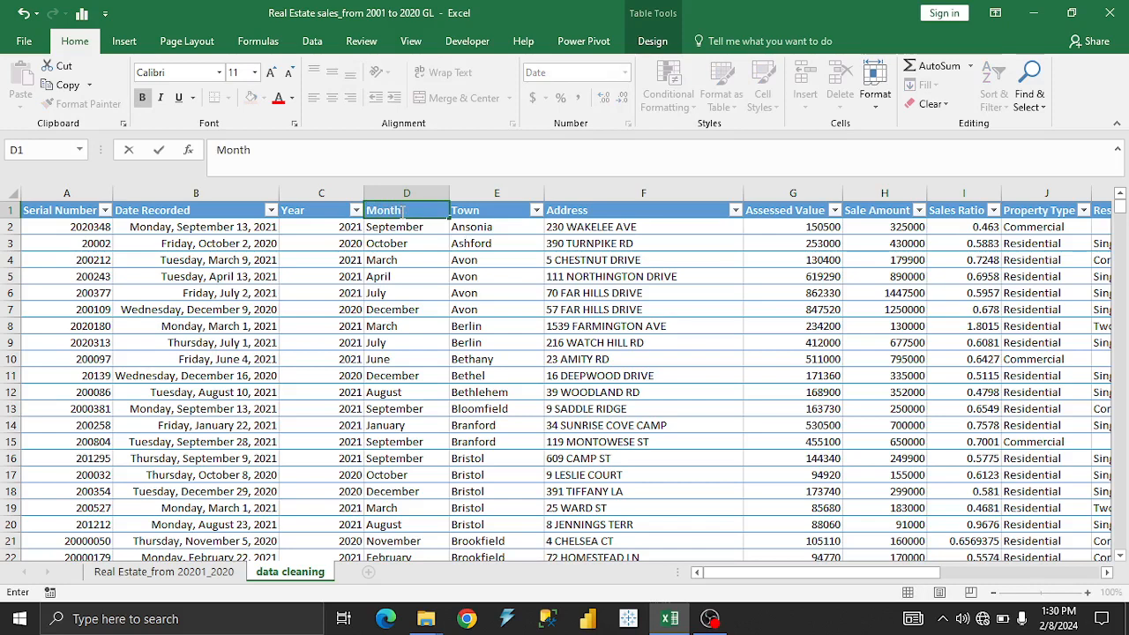
pyautogui.write('onth')
pyautogui.click(401, 291)
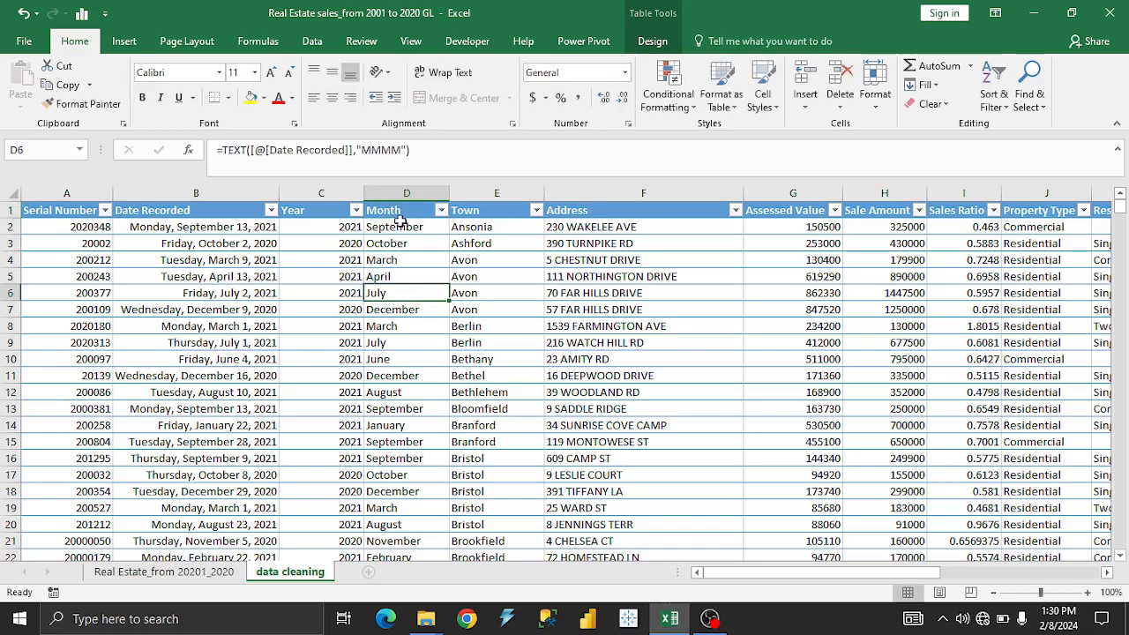
# Look through the month names in the Month column's filter list and close it without filtering.
pyautogui.click(440, 210)
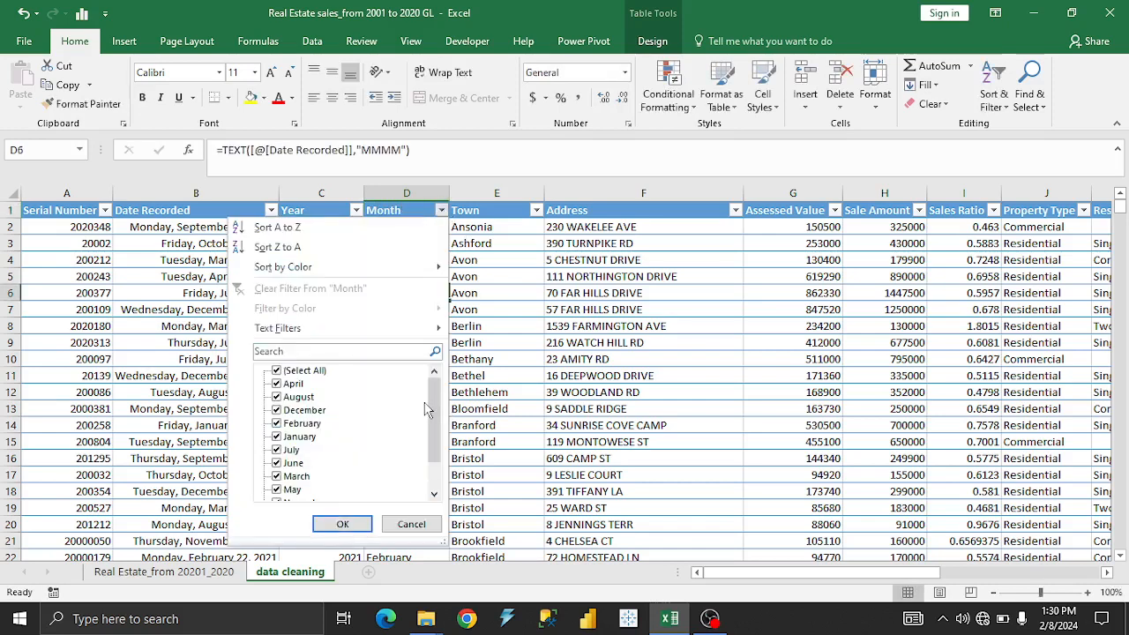
pyautogui.scroll(-1, 426, 408)
pyautogui.scroll(1, 426, 409)
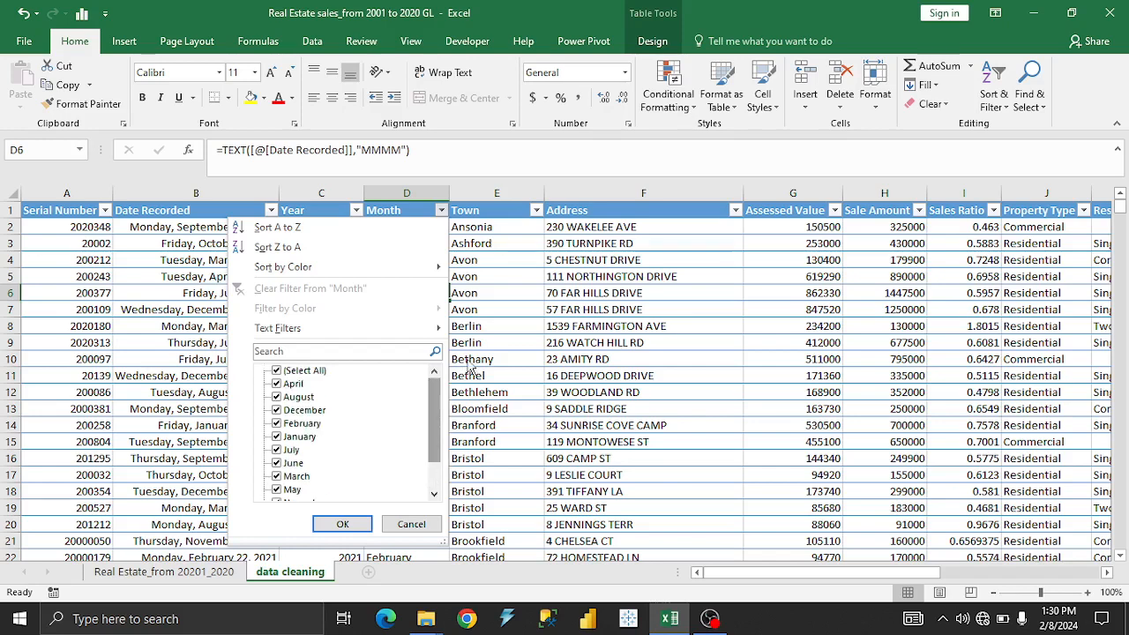
pyautogui.click(471, 369)
pyautogui.click(757, 627)
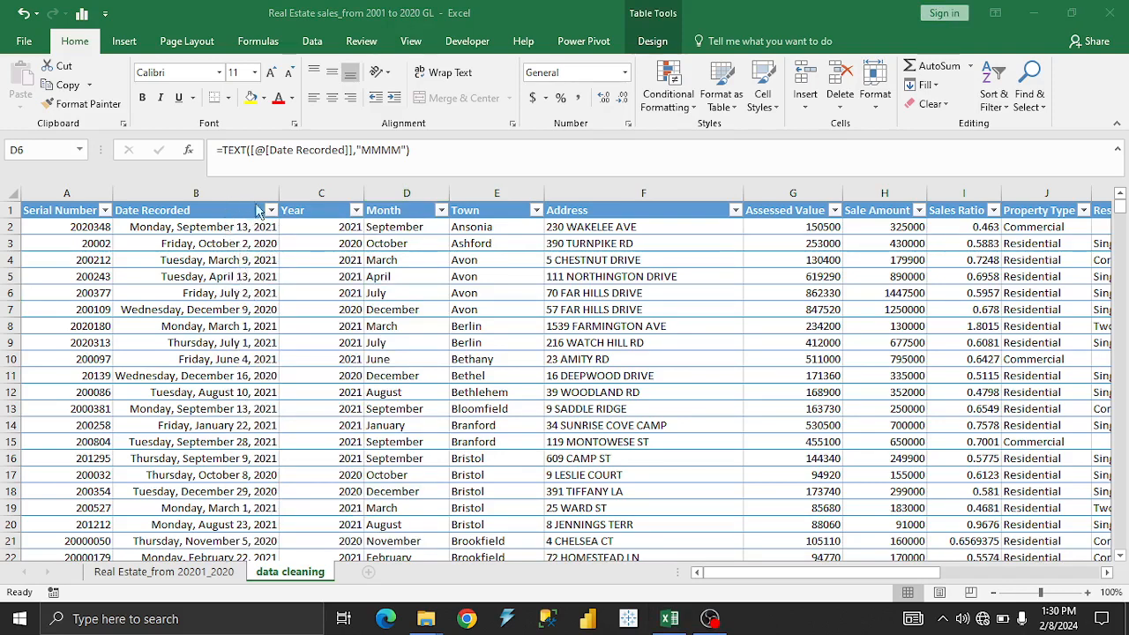
pyautogui.click(380, 277)
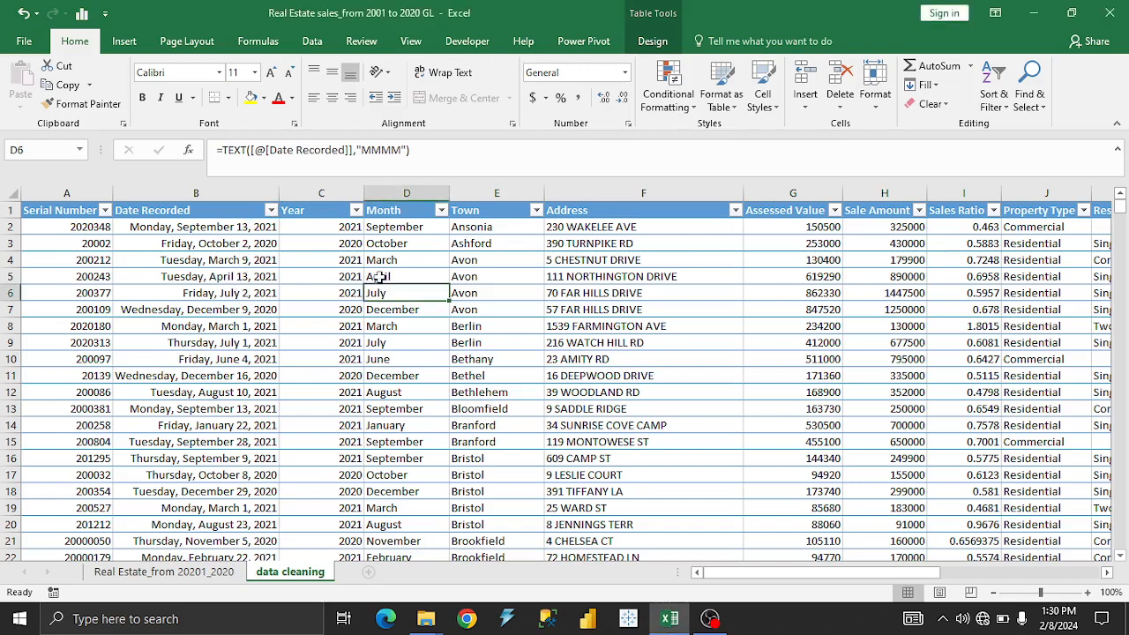
pyautogui.click(401, 227)
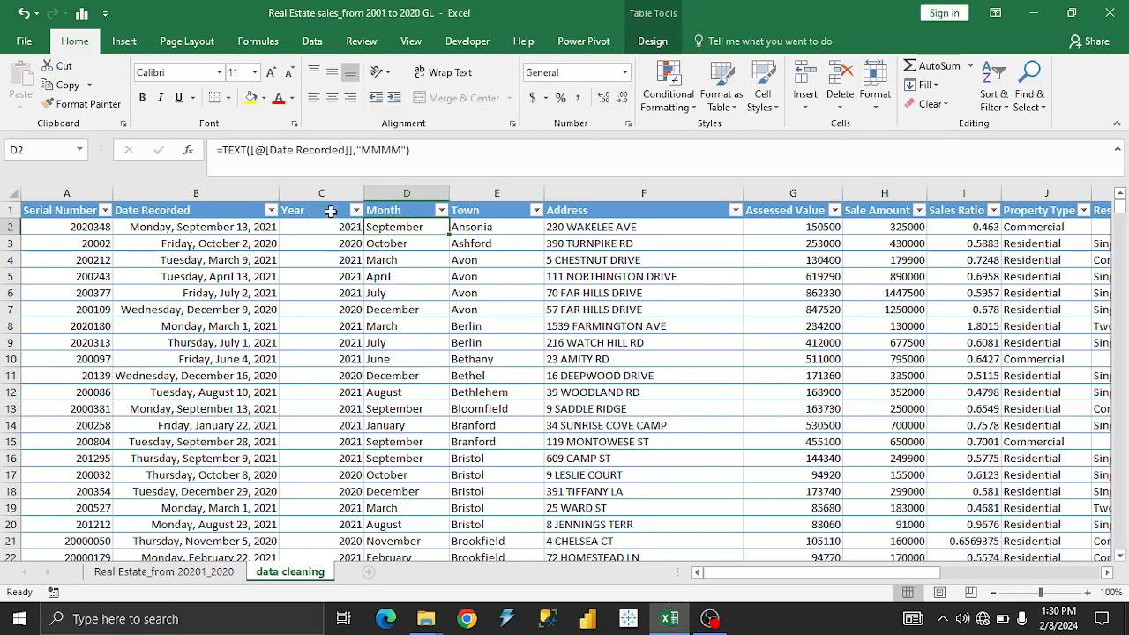
# Try to replace the Month column's formulas with plain values by copying the column and pasting it over itself.
pyautogui.click(413, 194)
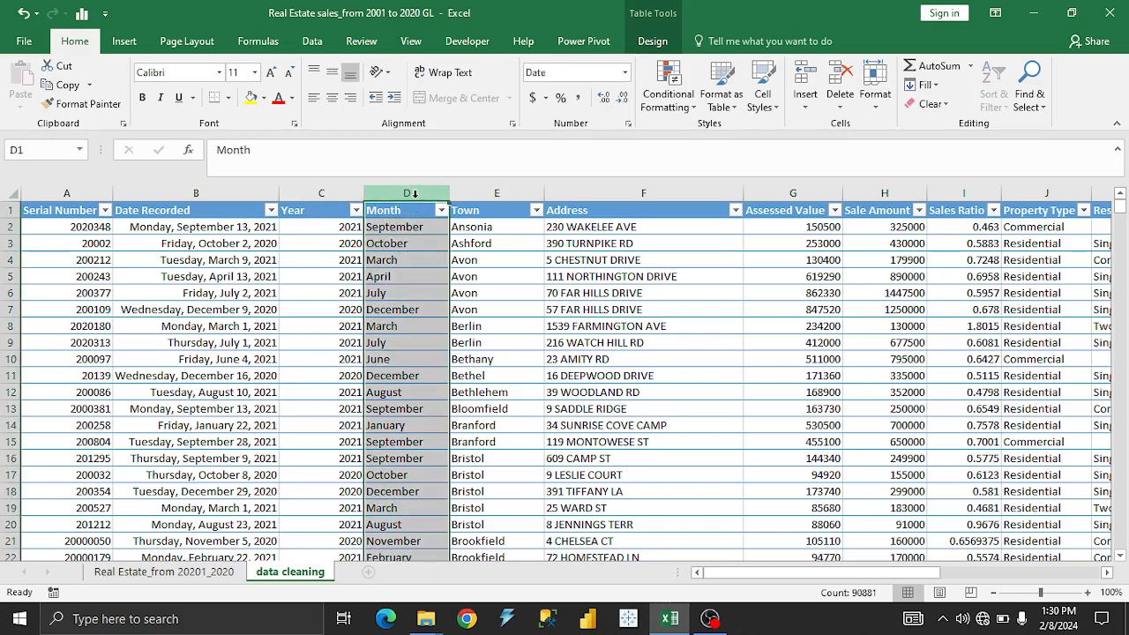
pyautogui.rightClick(415, 196)
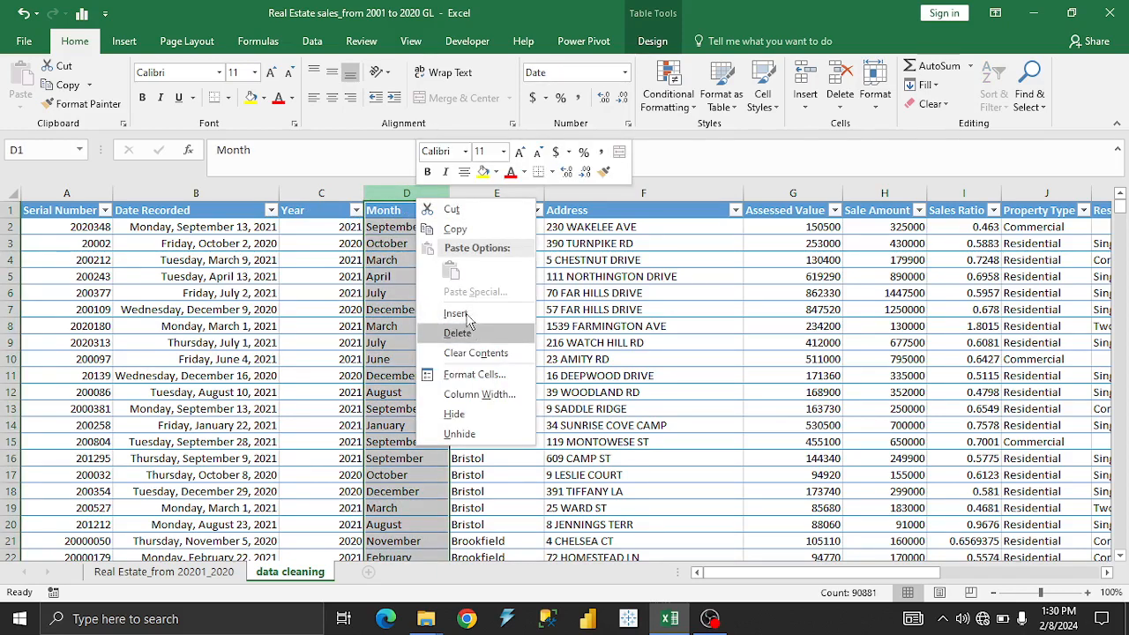
pyautogui.click(455, 228)
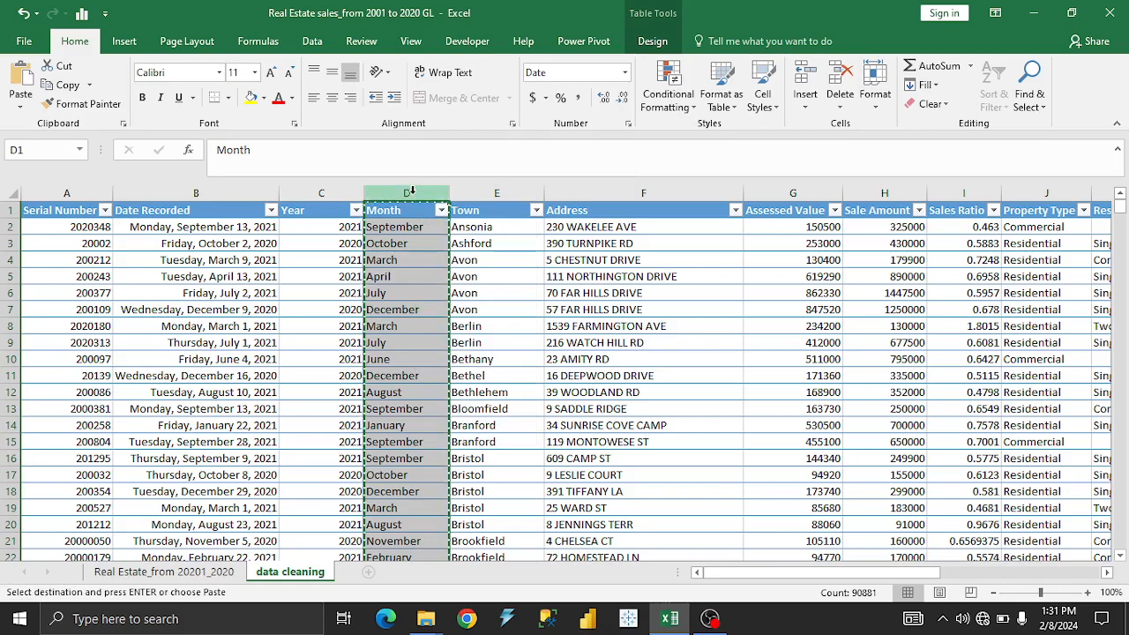
pyautogui.rightClick(413, 204)
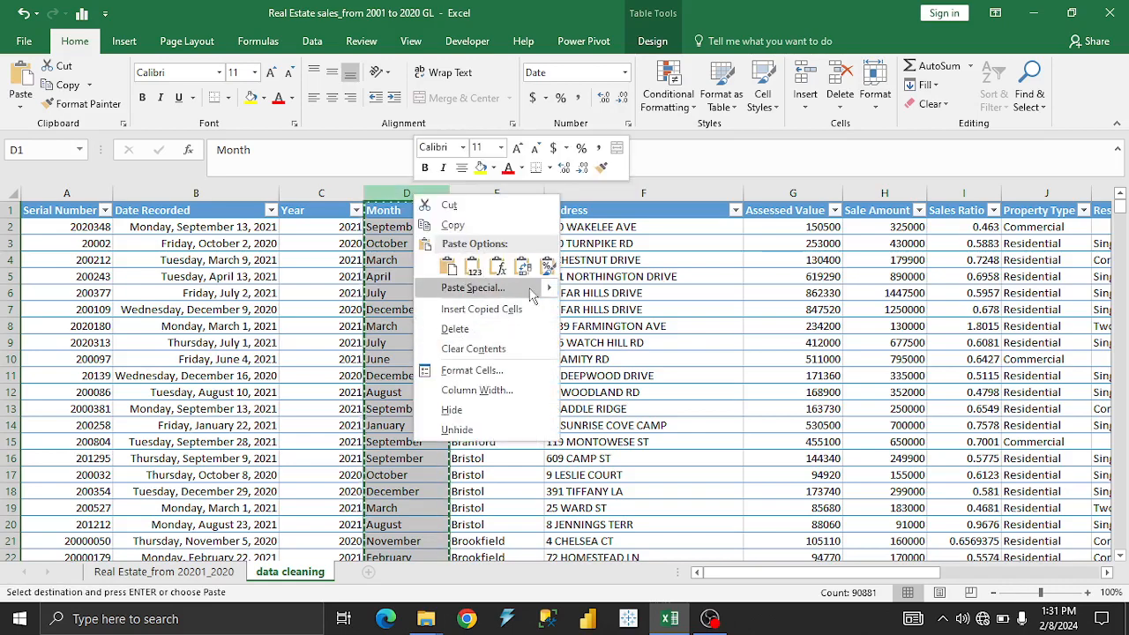
pyautogui.moveTo(538, 288)
pyautogui.click(574, 378)
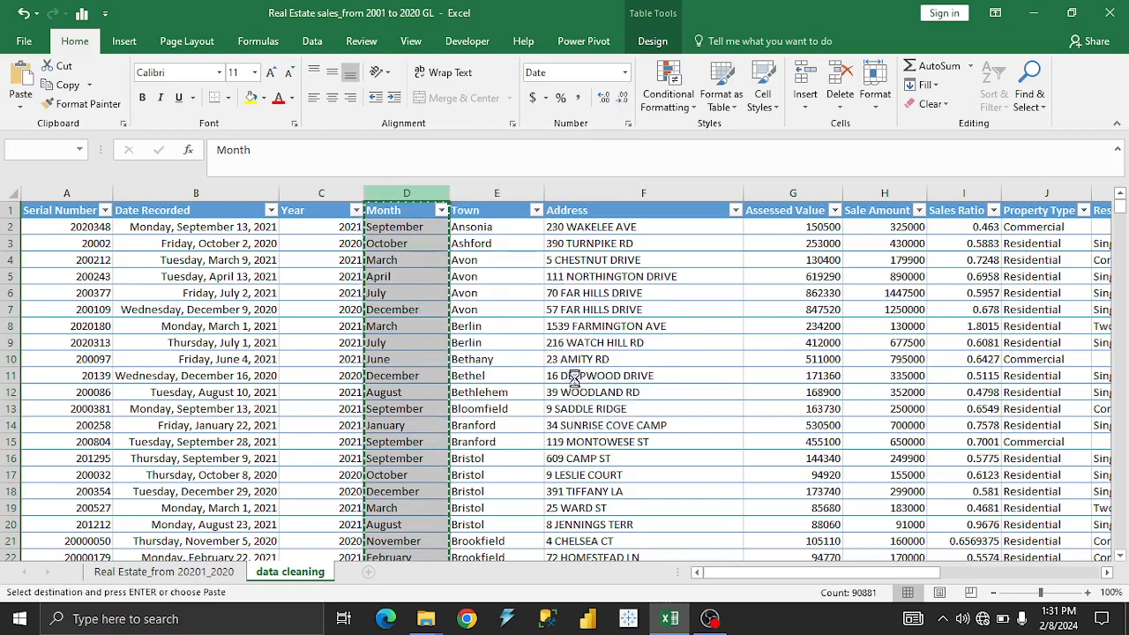
pyautogui.click(569, 367)
pyautogui.click(420, 233)
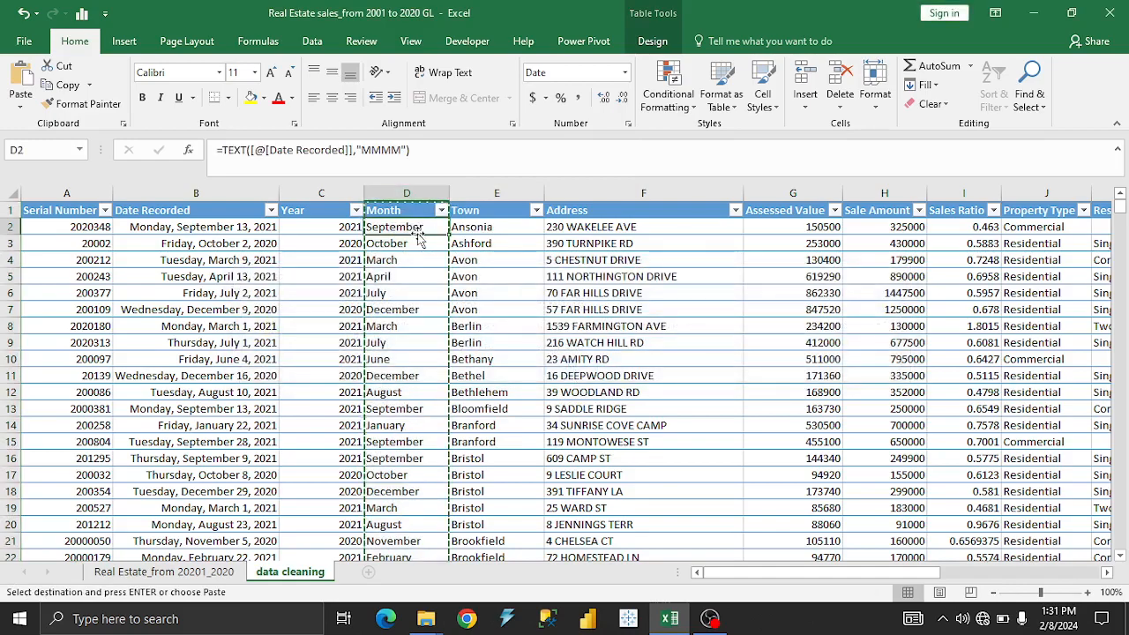
# Undo the renaming of the Month header and save the workbook.
pyautogui.click(408, 192)
pyautogui.click(413, 223)
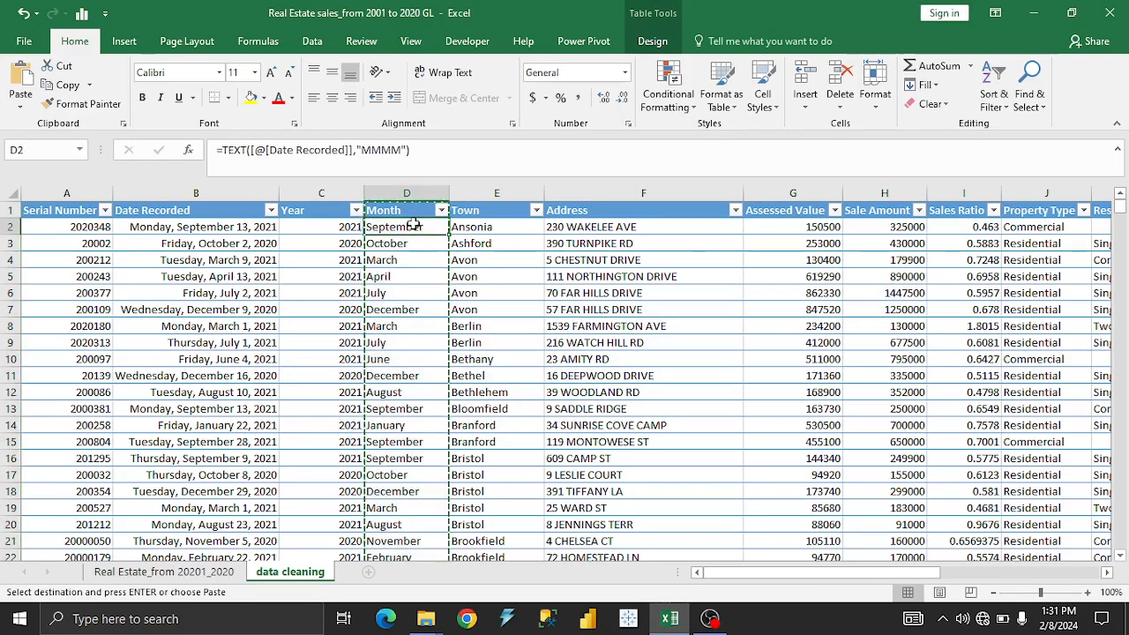
pyautogui.hotkey('ctrl', 'shift', 'Down')
pyautogui.hotkey('ctrl', 'shift', 'Down')
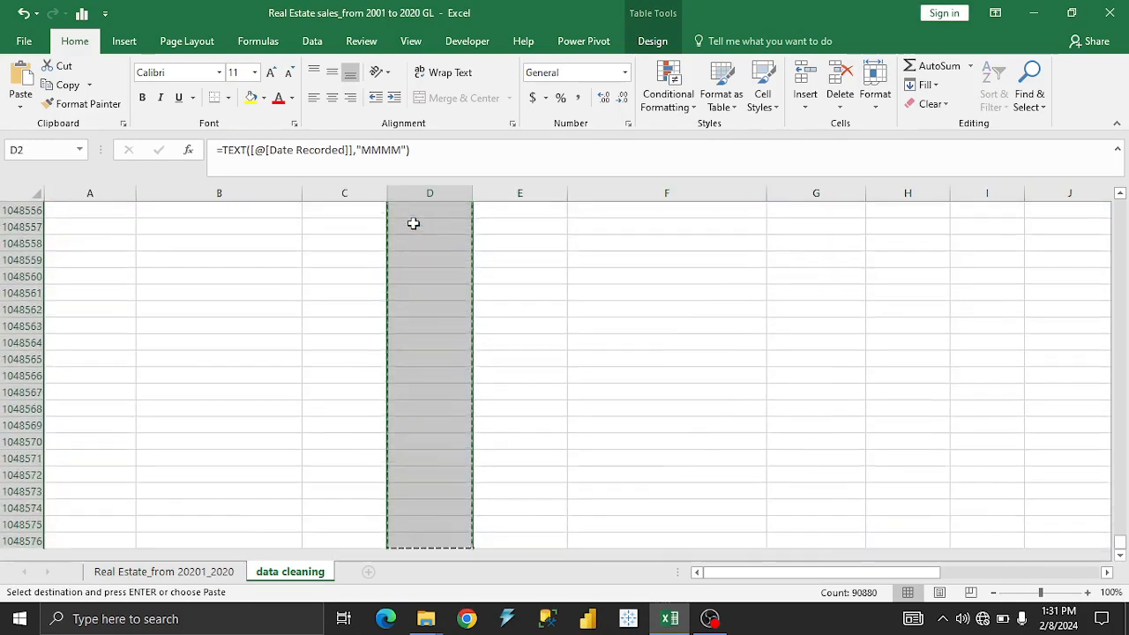
pyautogui.hotkey('ctrl', 'Up')
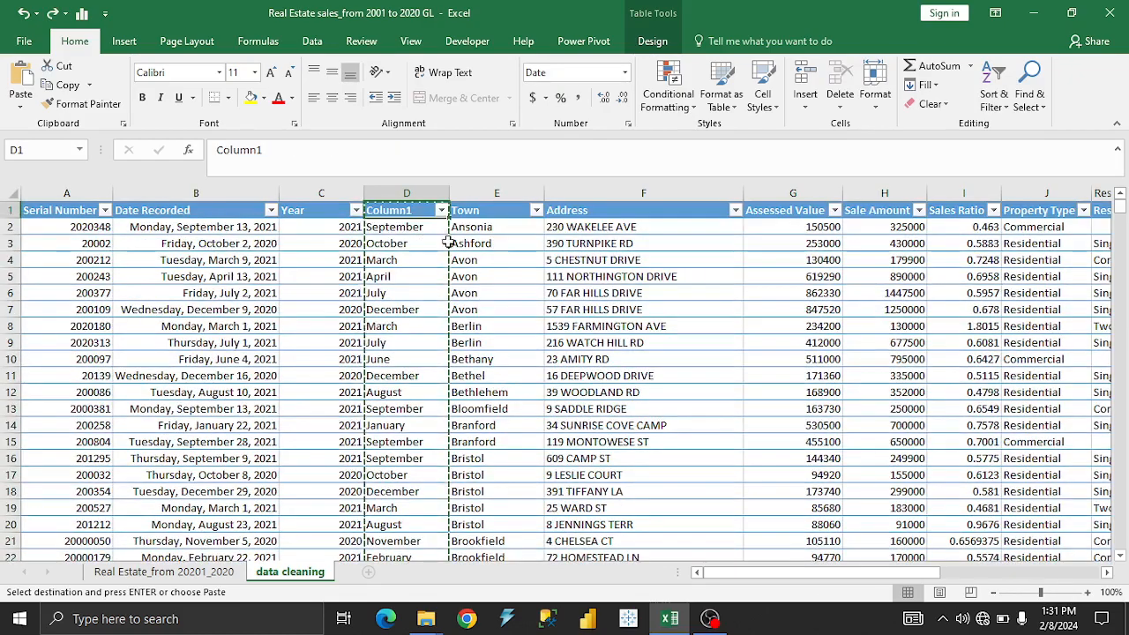
pyautogui.click(407, 231)
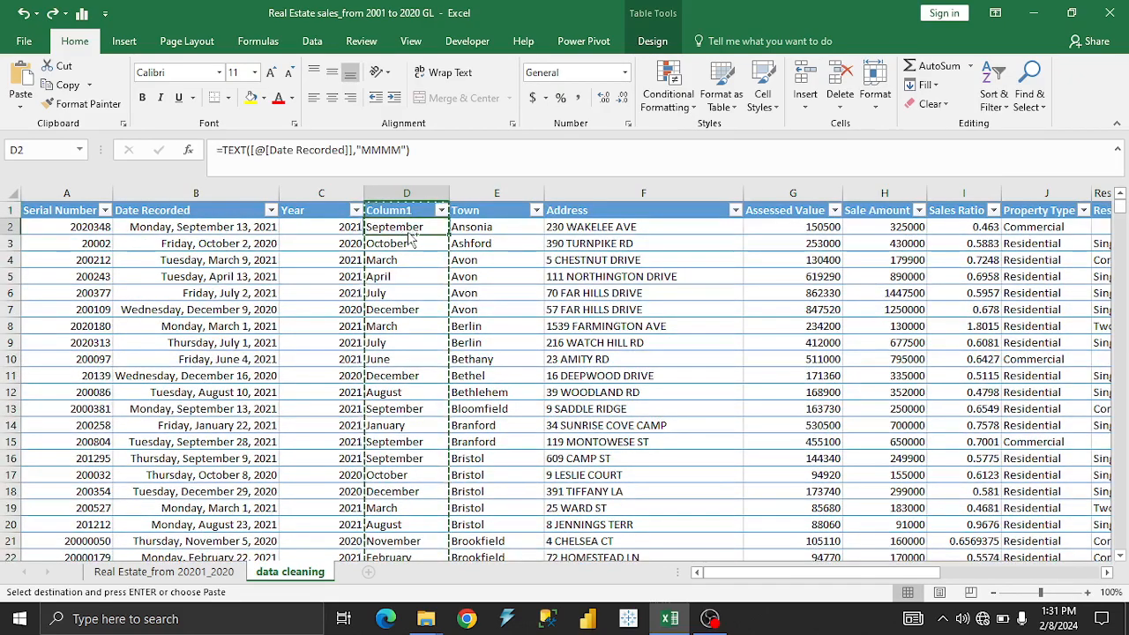
pyautogui.press('Escape')
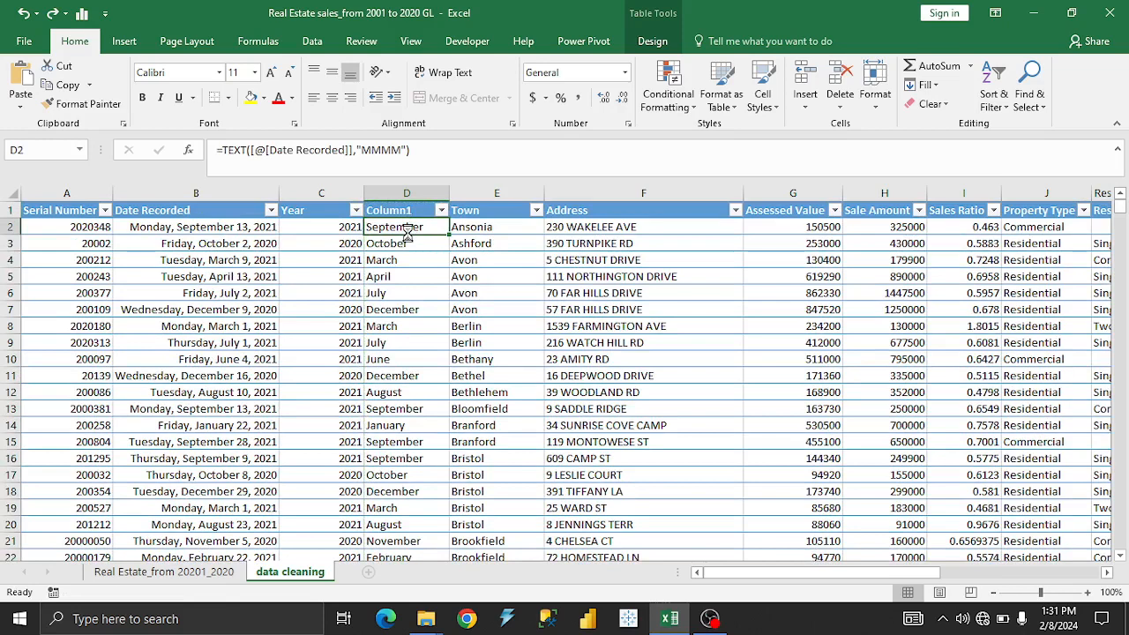
pyautogui.hotkey('ctrl', 's')
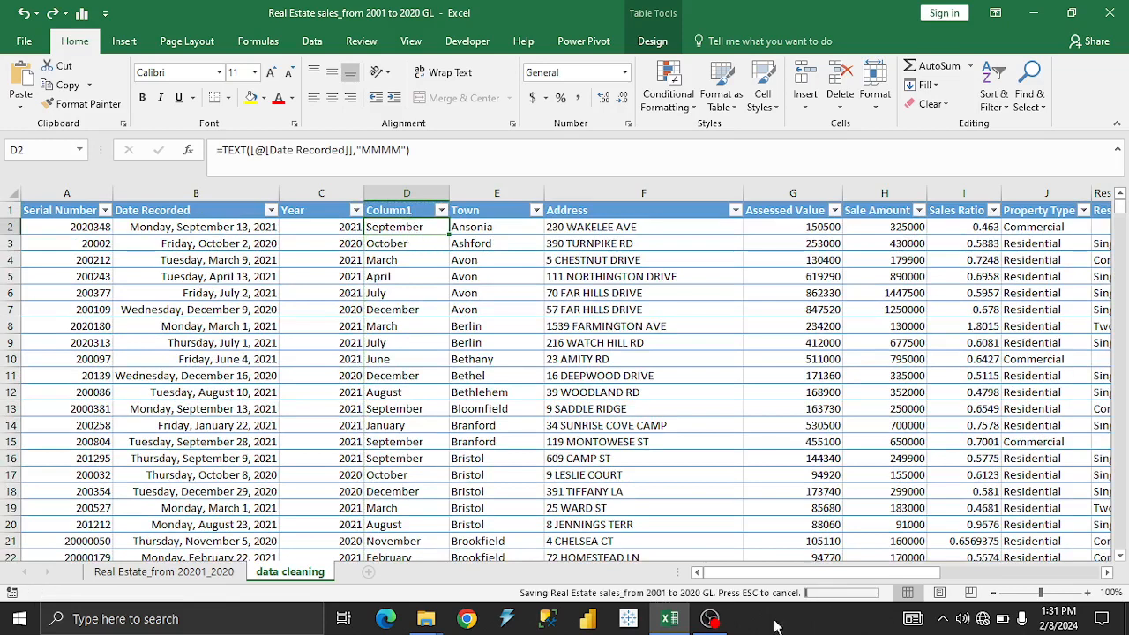
pyautogui.click(401, 277)
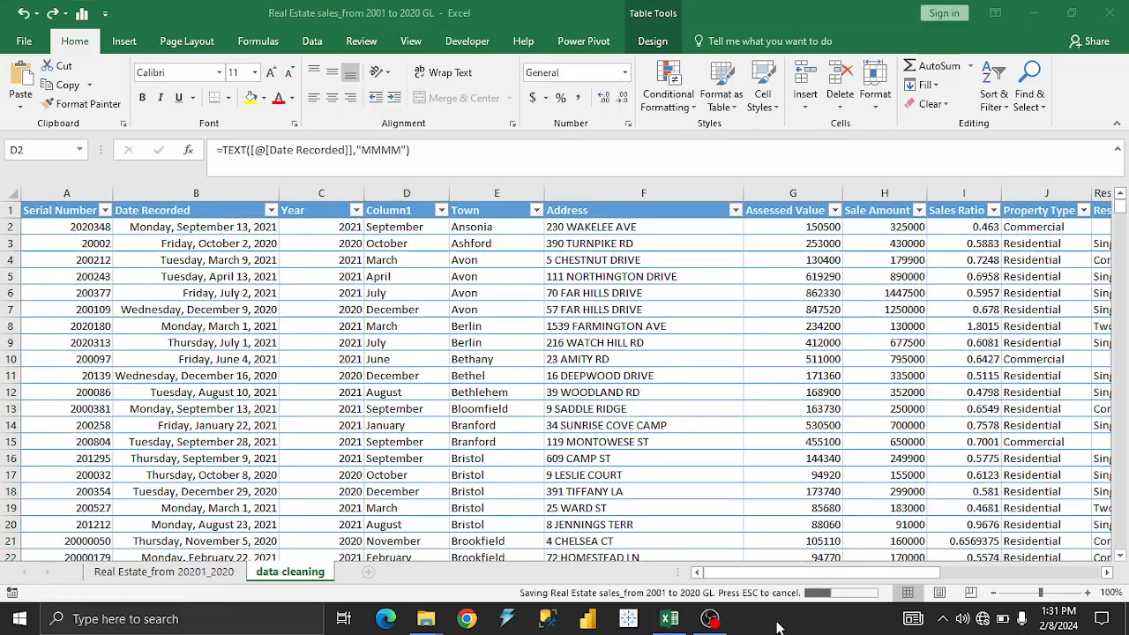
pyautogui.press('F2')
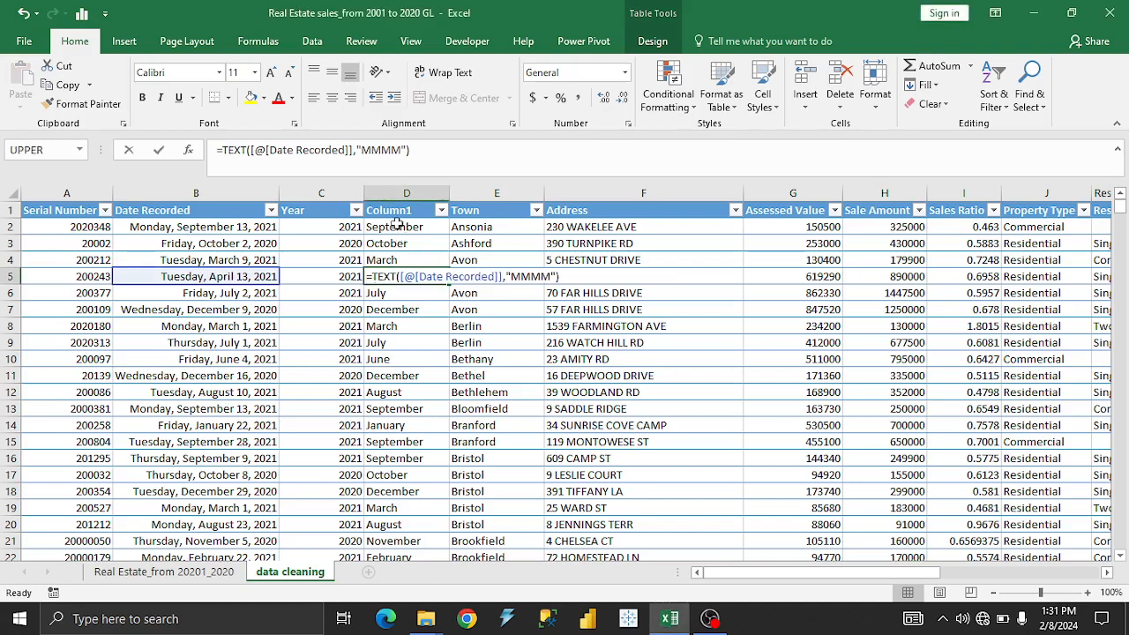
pyautogui.press('F2')
pyautogui.click(406, 326)
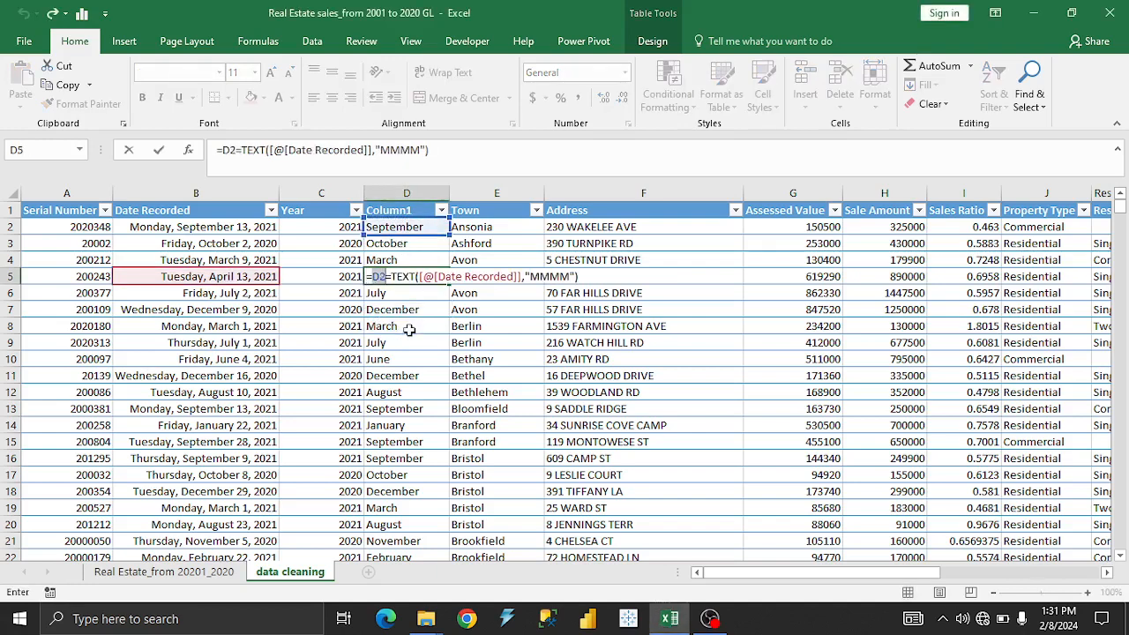
pyautogui.click(764, 628)
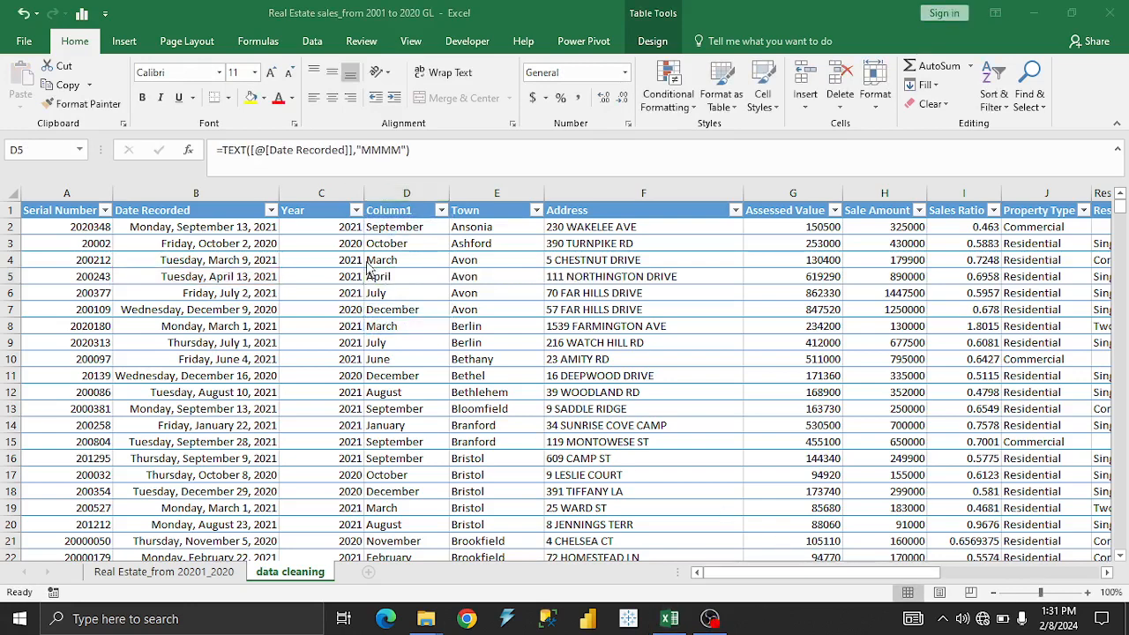
pyautogui.click(396, 273)
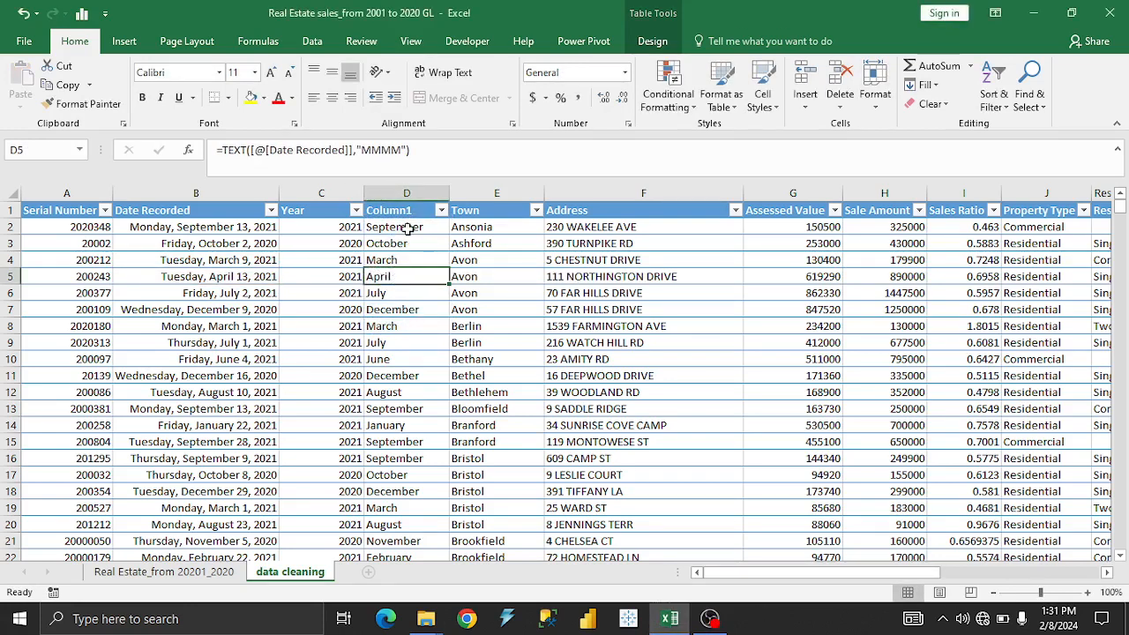
# Replace the month-name column's formulas with plain values by copying its data down to the last row and pasting it back as values.
pyautogui.click(407, 227)
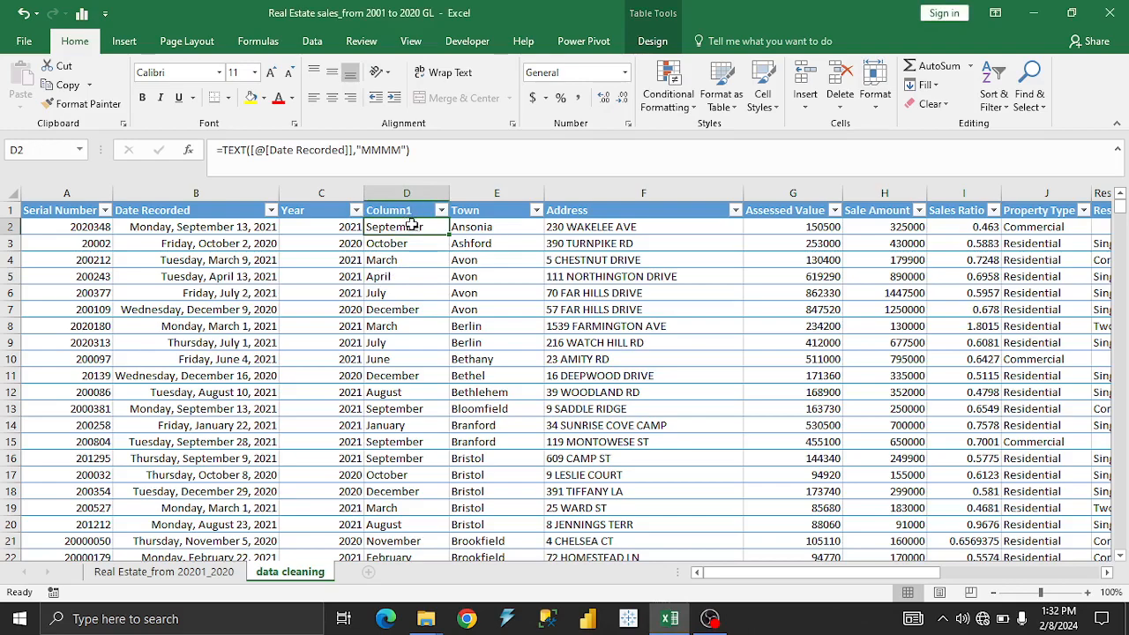
pyautogui.hotkey('ctrl', 'shift', 'Down')
pyautogui.hotkey('ctrl', 'q')
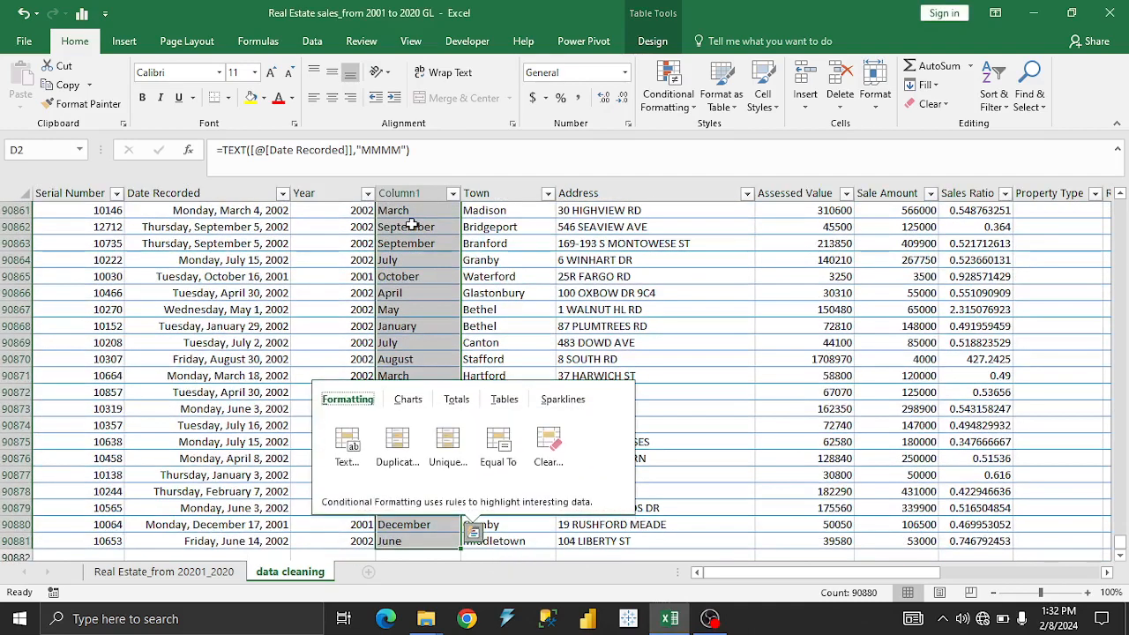
pyautogui.rightClick(423, 256)
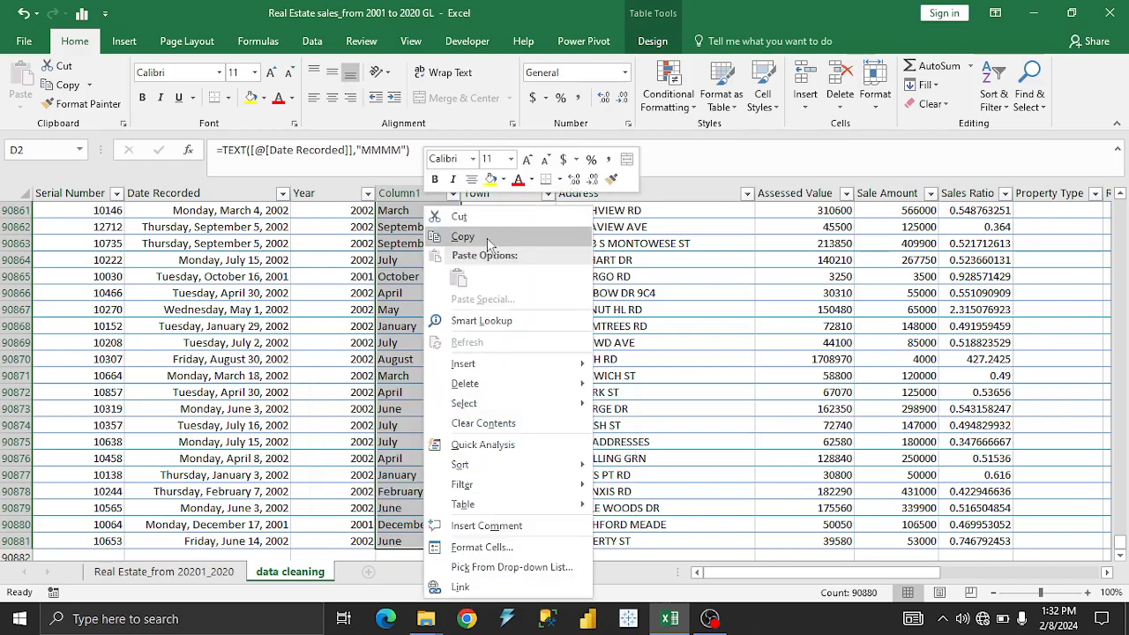
pyautogui.click(486, 238)
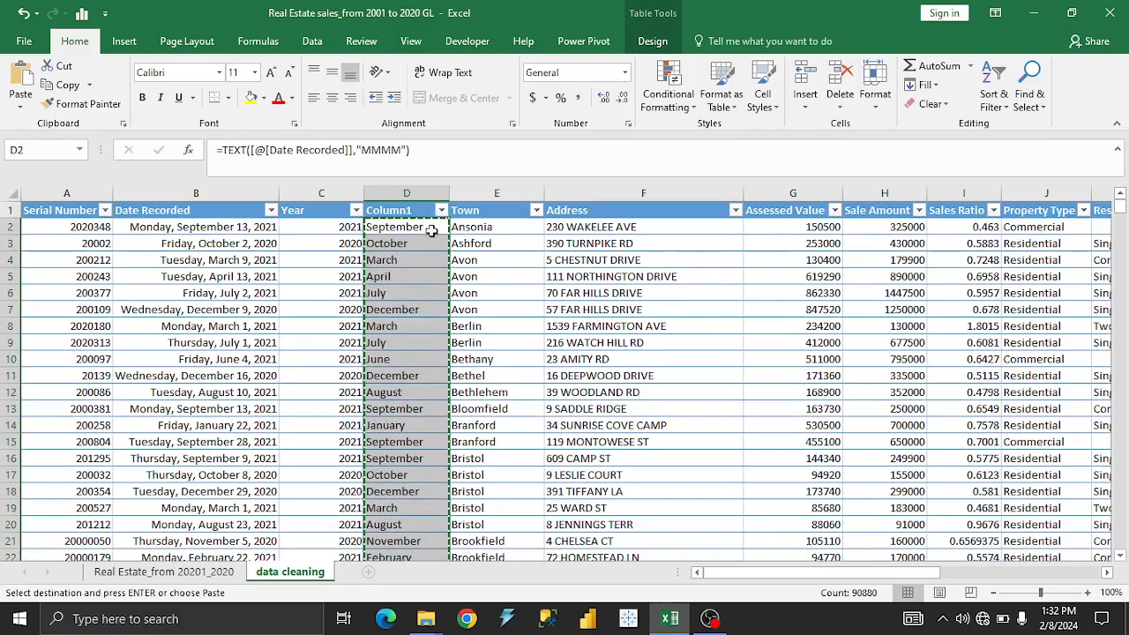
pyautogui.rightClick(423, 225)
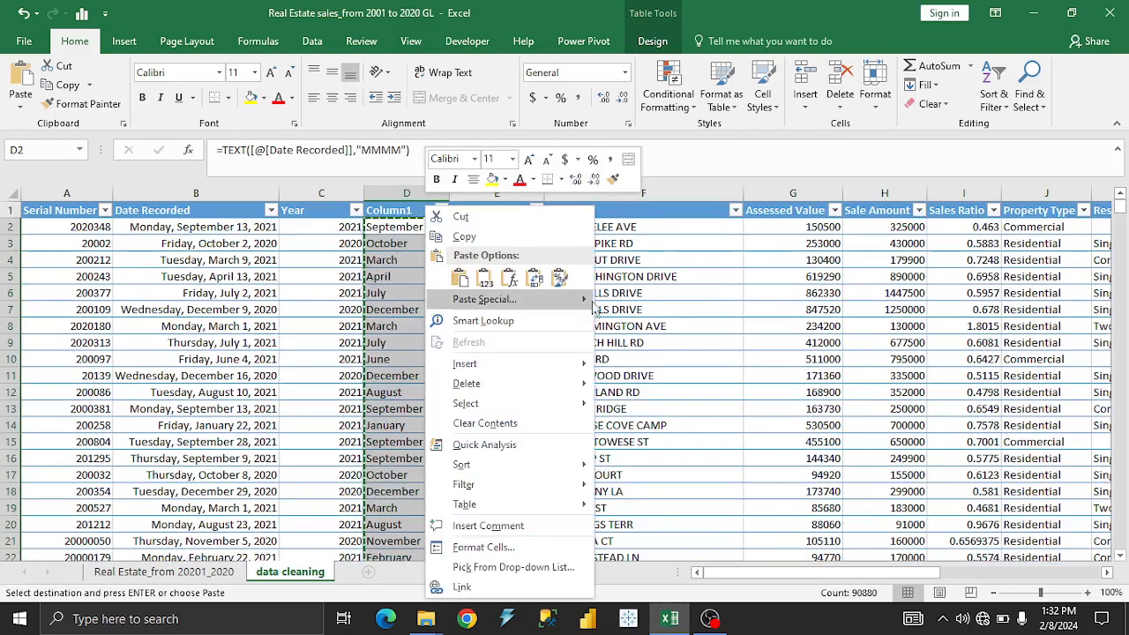
pyautogui.moveTo(589, 301)
pyautogui.click(608, 390)
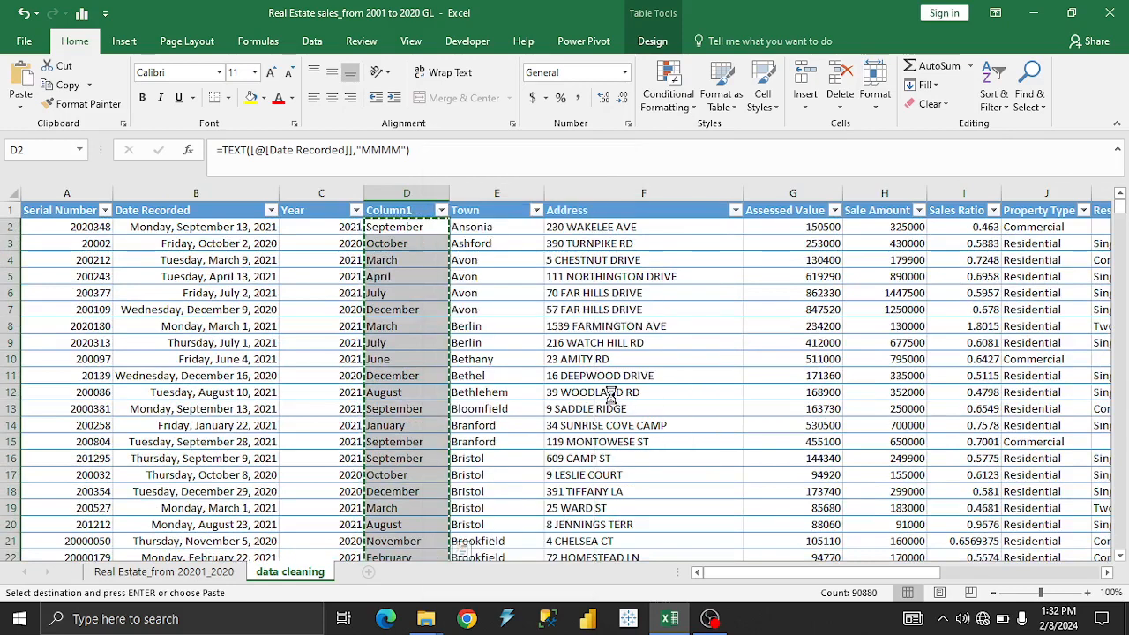
# Rename the month-name column's header as Month and widen the column slightly.
pyautogui.click(411, 209)
pyautogui.write('.')
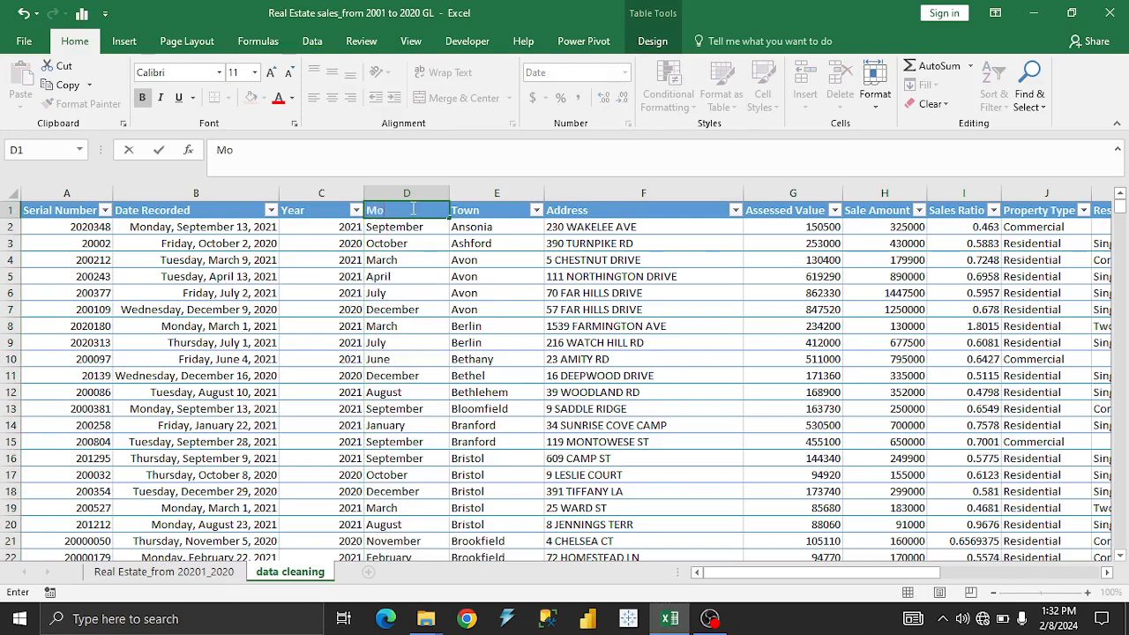
pyautogui.click(403, 228)
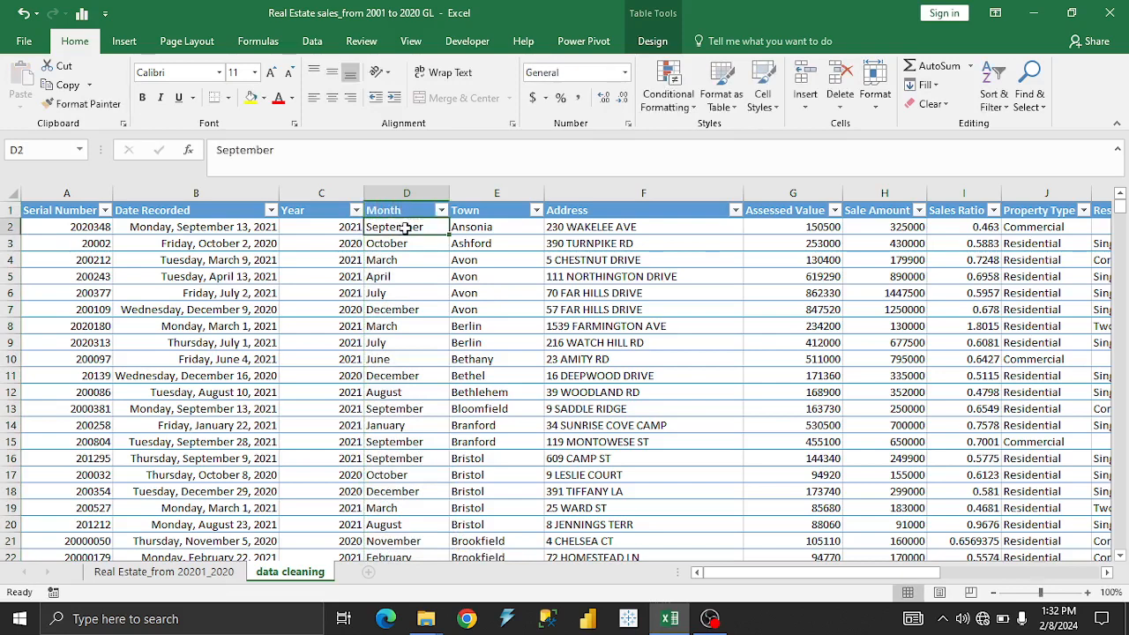
pyautogui.press('Down')
pyautogui.press('Down')
pyautogui.press('Down')
pyautogui.moveTo(452, 195); pyautogui.dragTo(456, 189)
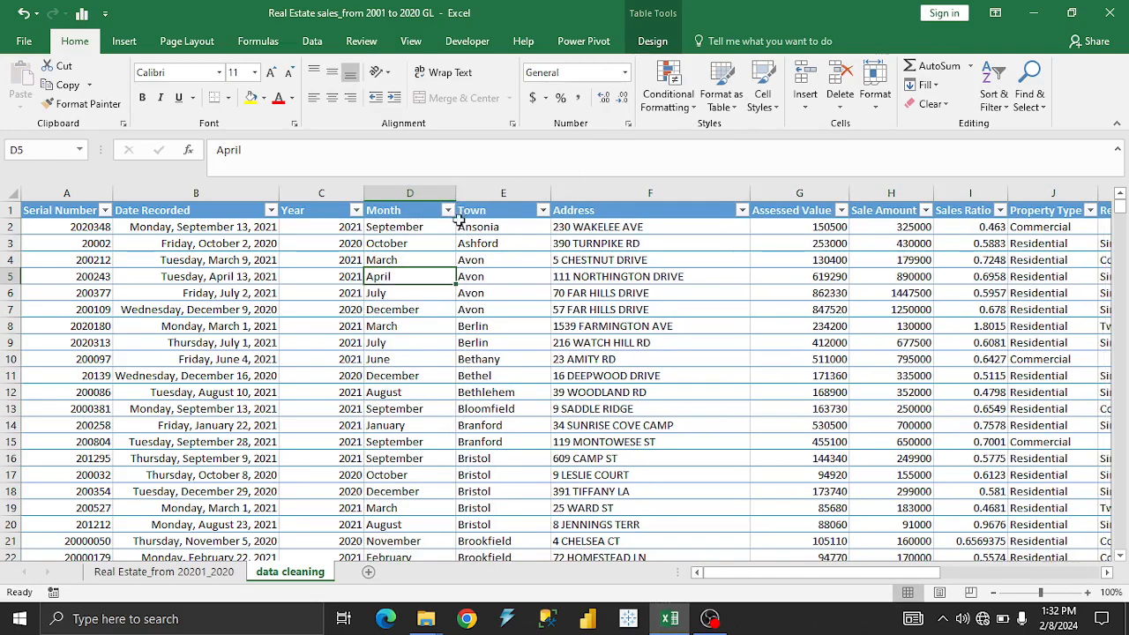
# Check several cells of the Month column to see whether they hold plain month names instead of formulas.
pyautogui.click(413, 245)
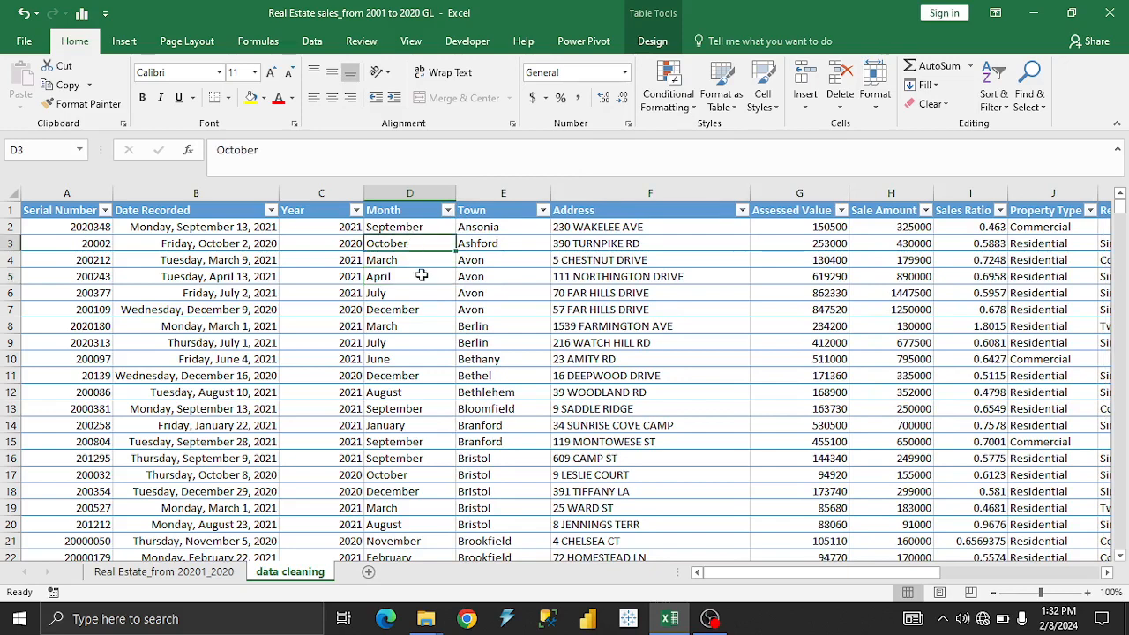
pyautogui.click(415, 227)
pyautogui.click(412, 268)
pyautogui.click(409, 230)
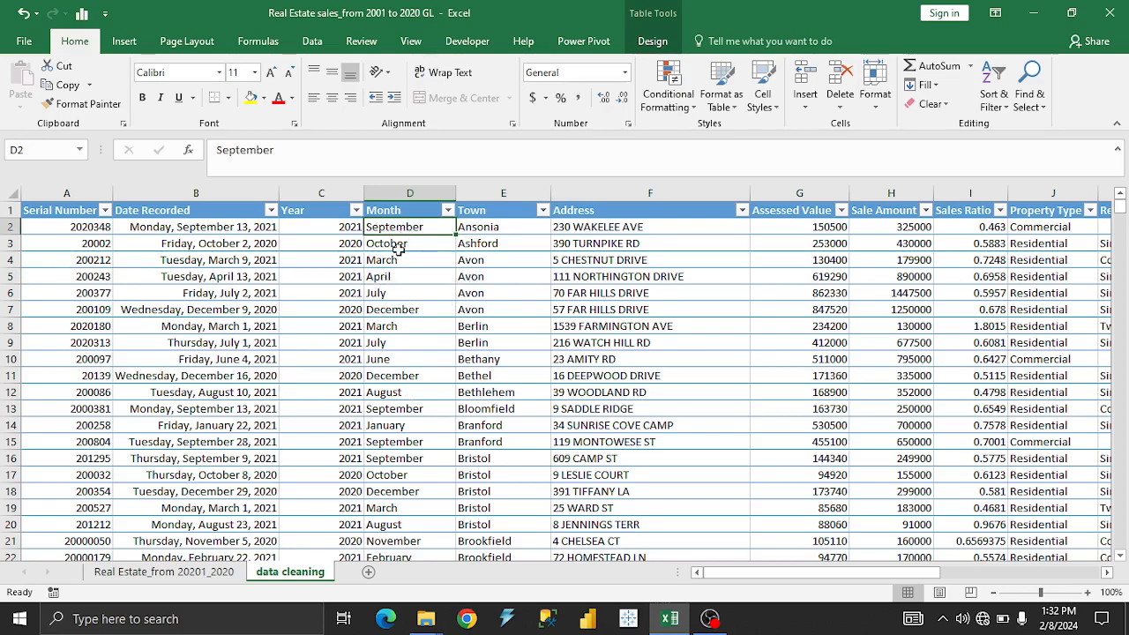
pyautogui.click(410, 280)
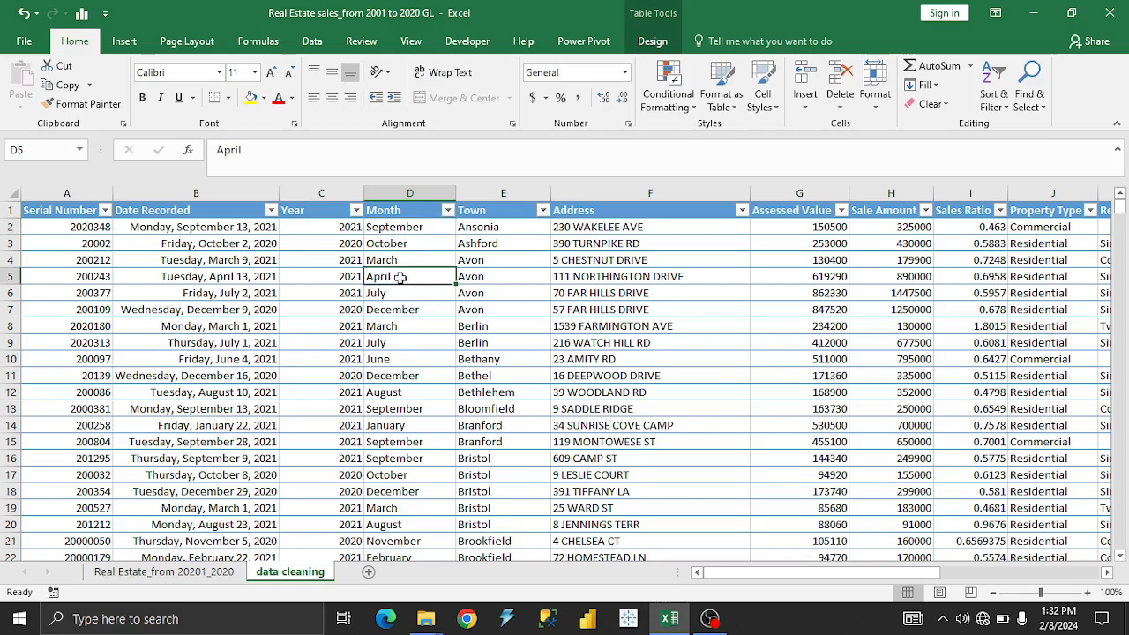
pyautogui.click(400, 260)
pyautogui.click(405, 324)
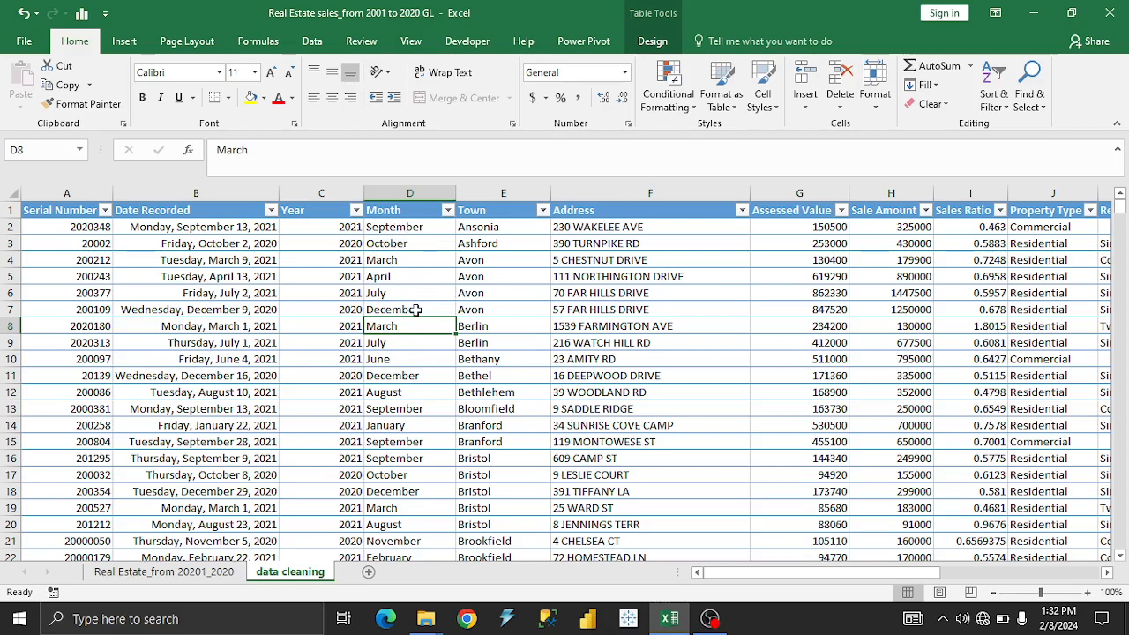
pyautogui.click(411, 294)
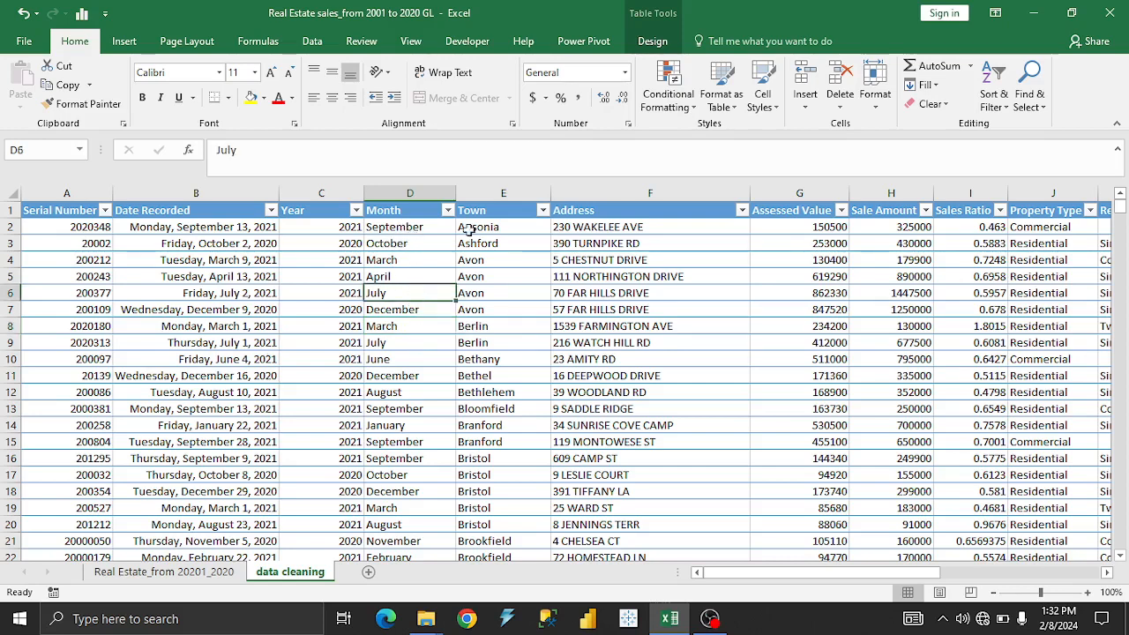
pyautogui.click(394, 243)
pyautogui.click(406, 310)
pyautogui.click(408, 359)
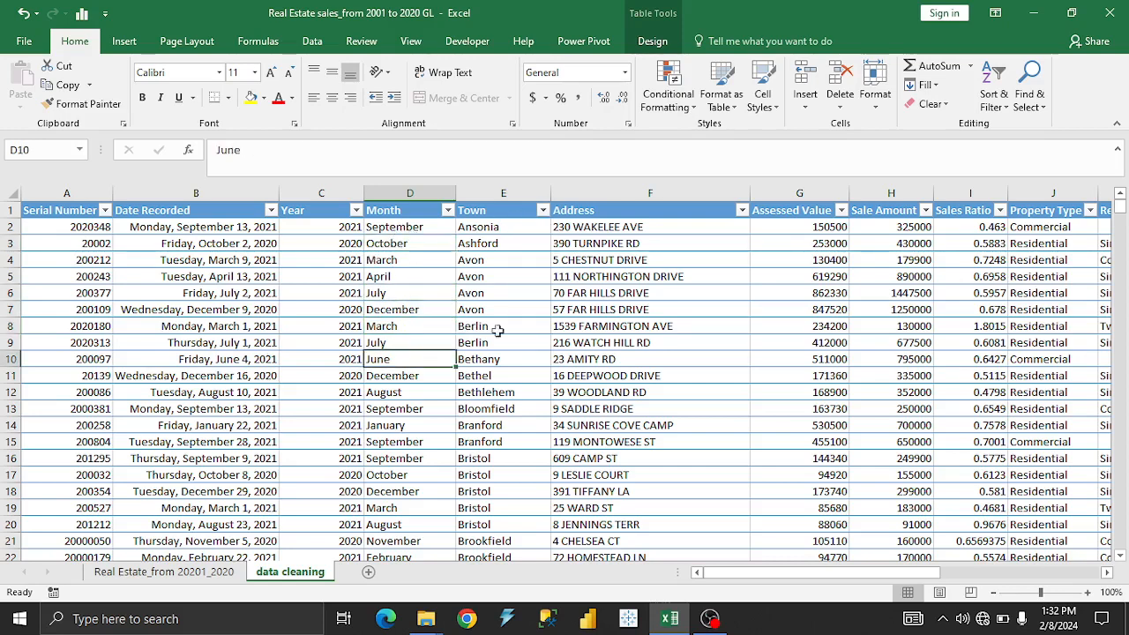
# Look through the filter lists of the Town and Address columns and close them without filtering.
pyautogui.click(542, 211)
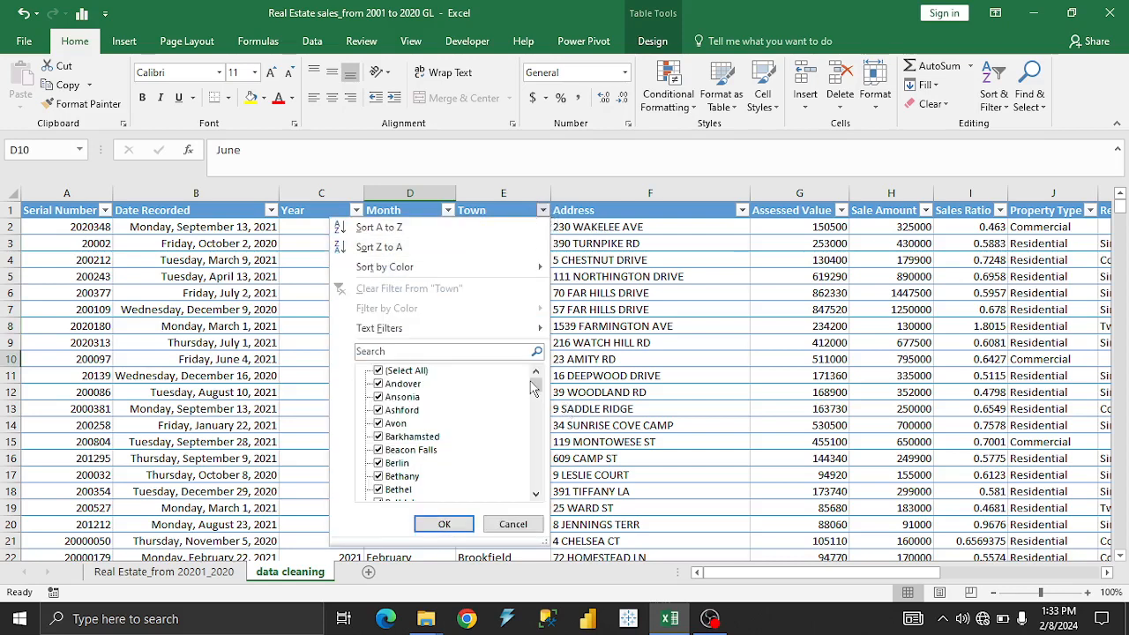
pyautogui.moveTo(532, 390)
pyautogui.mouseDown()
pyautogui.moveTo(536, 491)
pyautogui.moveTo(537, 388)
pyautogui.mouseUp()
pyautogui.press('Escape')
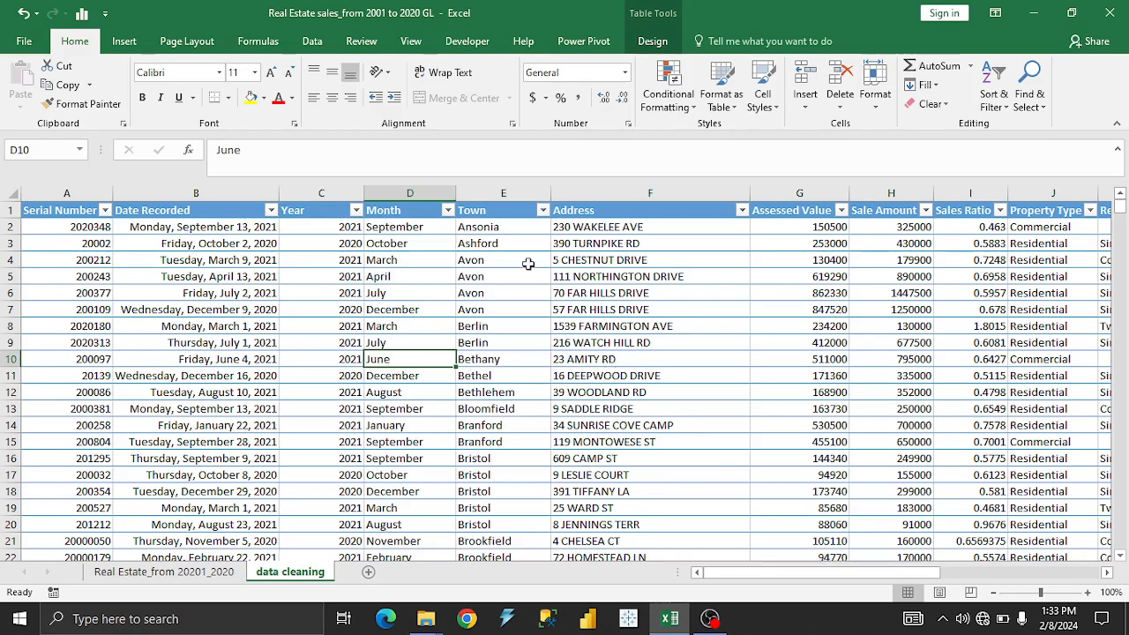
pyautogui.click(741, 210)
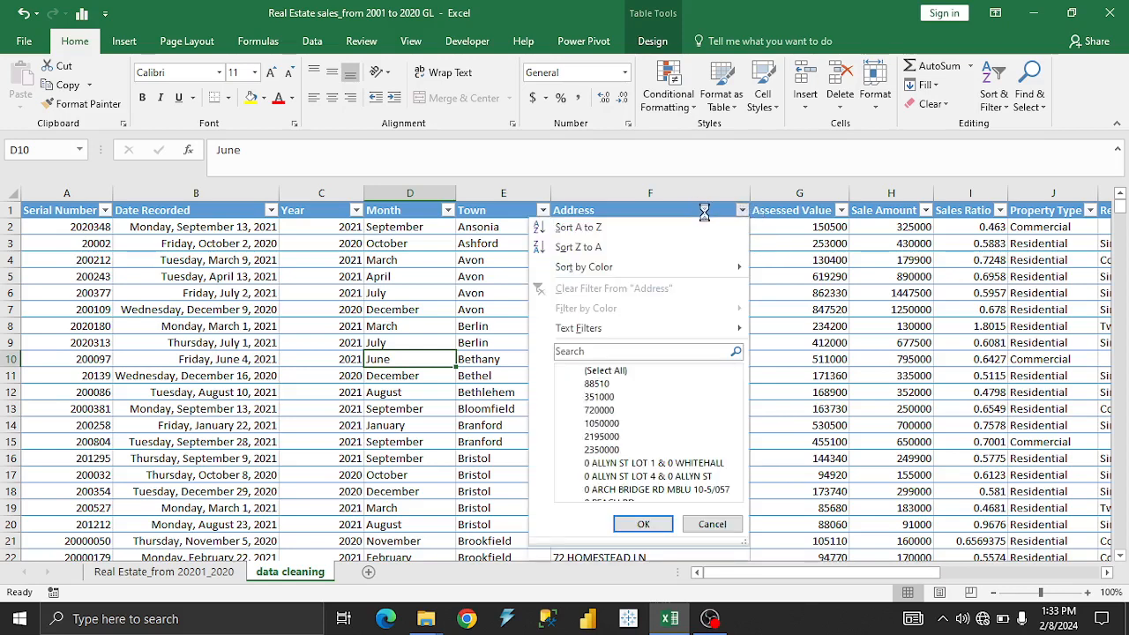
pyautogui.press('Escape')
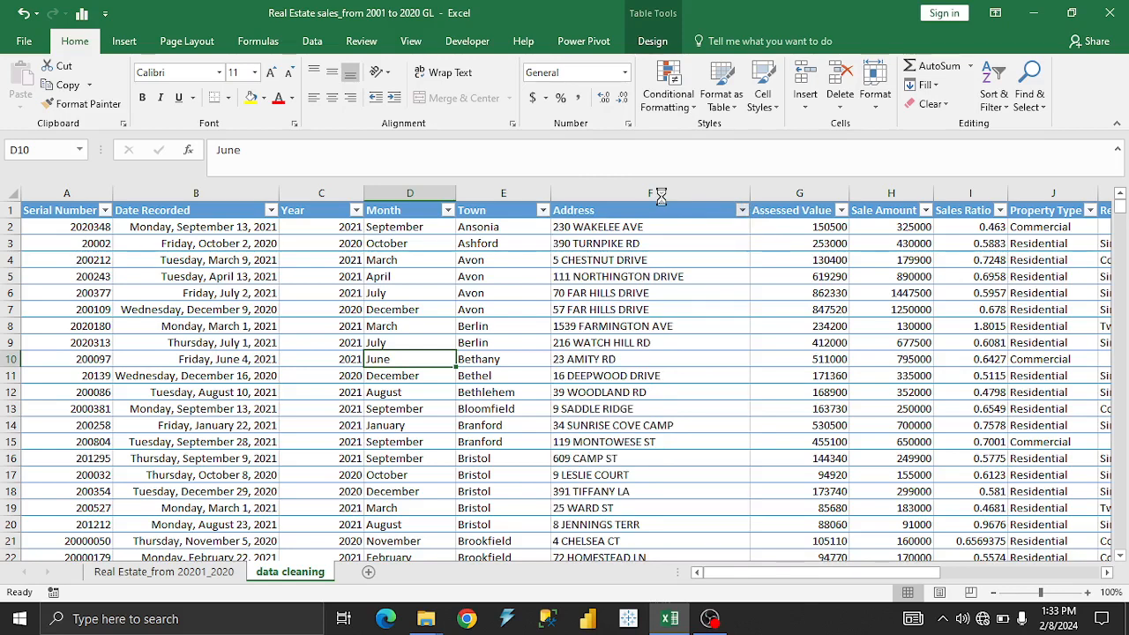
pyautogui.rightClick(677, 192)
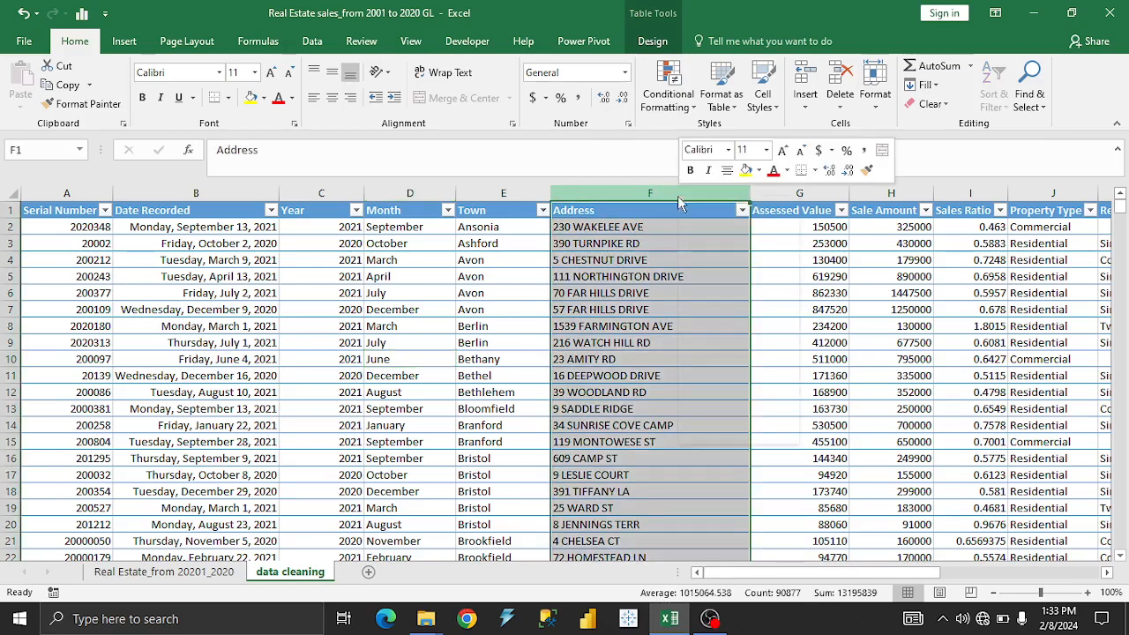
pyautogui.press('Escape')
pyautogui.click(805, 624)
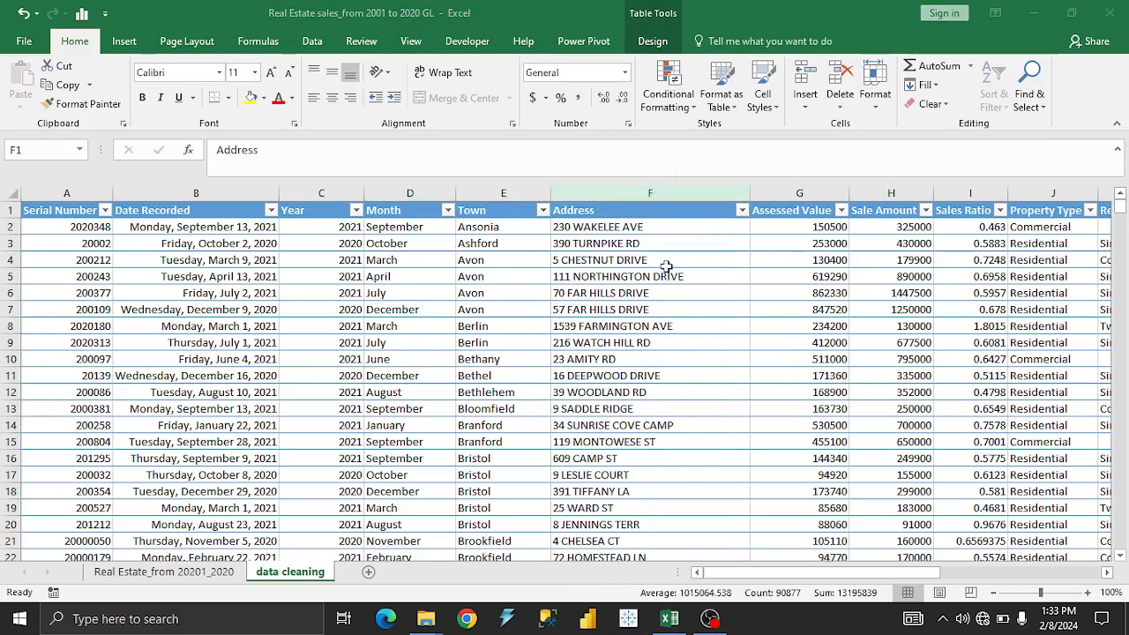
# Delete the Address column from the data cleaning sheet.
pyautogui.click(653, 191)
pyautogui.rightClick(653, 189)
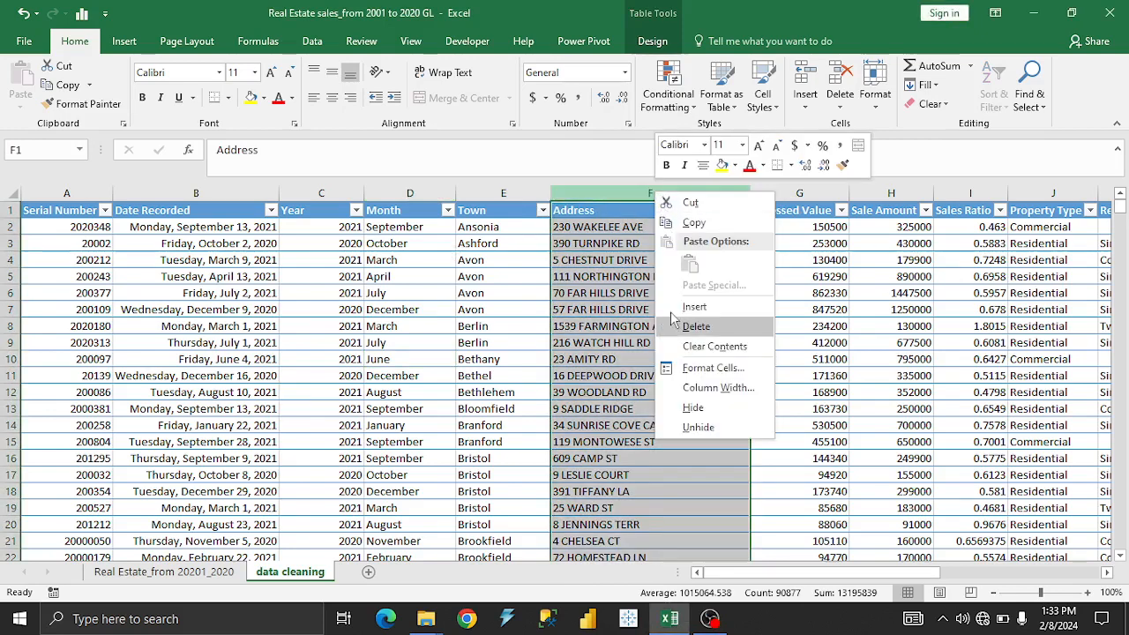
pyautogui.click(719, 322)
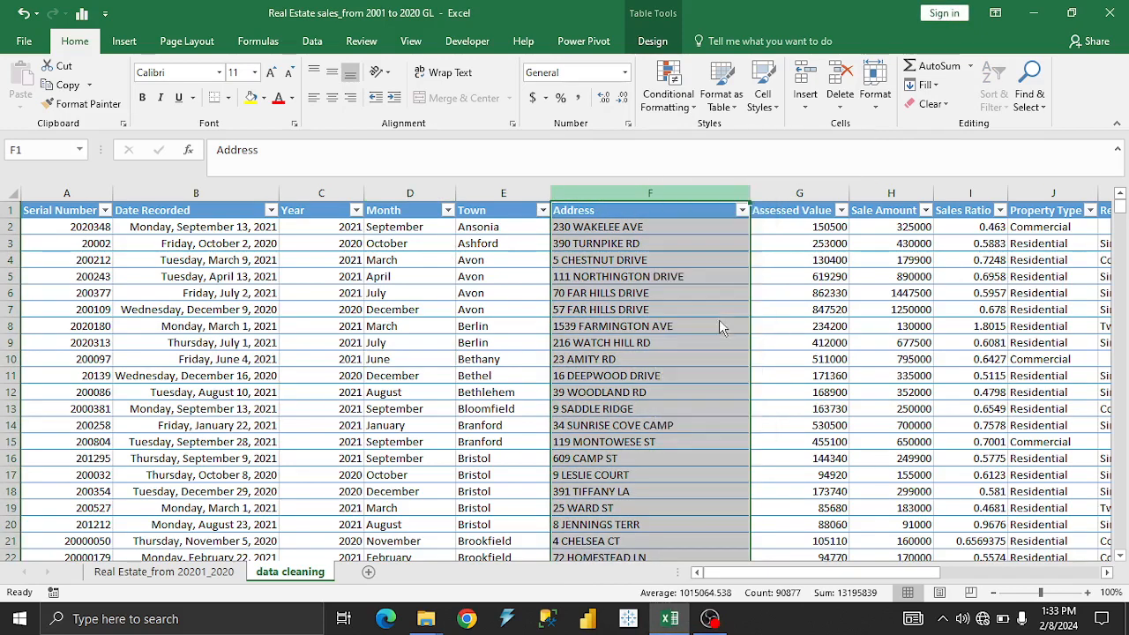
pyautogui.click(617, 278)
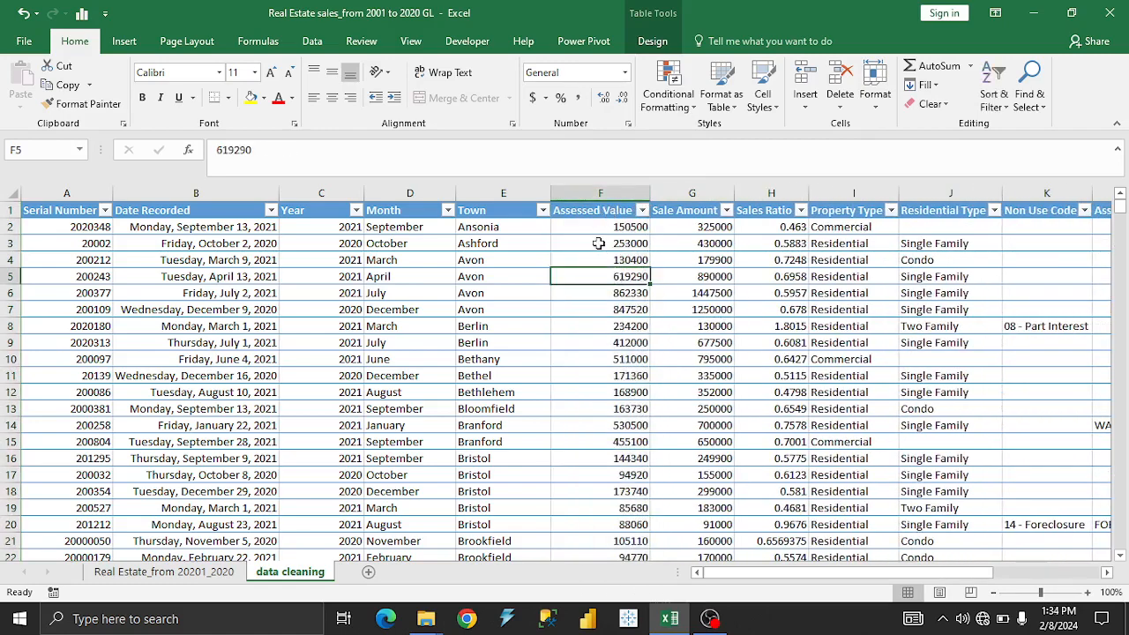
# Examine the first values in the Assessed Value and Sale Amount columns.
pyautogui.click(622, 261)
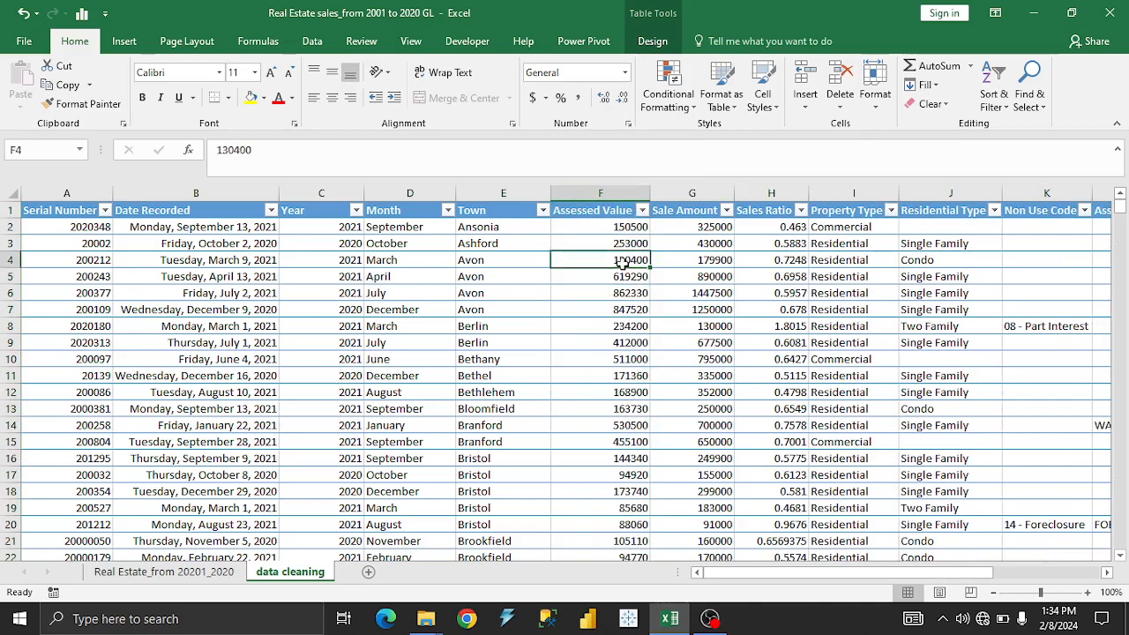
pyautogui.click(607, 228)
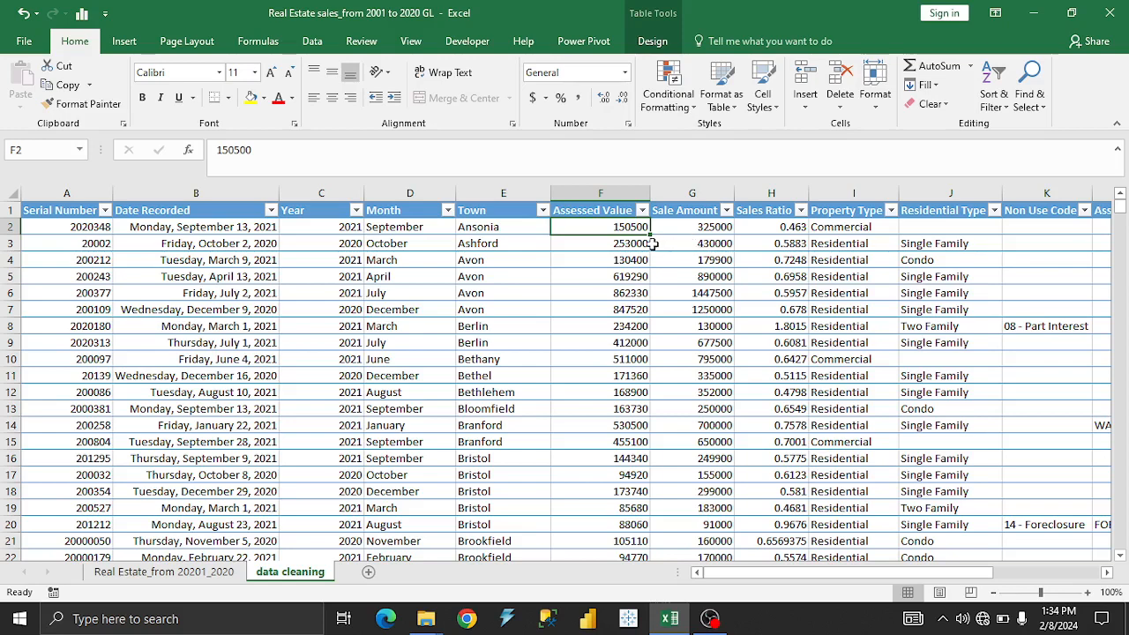
pyautogui.click(721, 238)
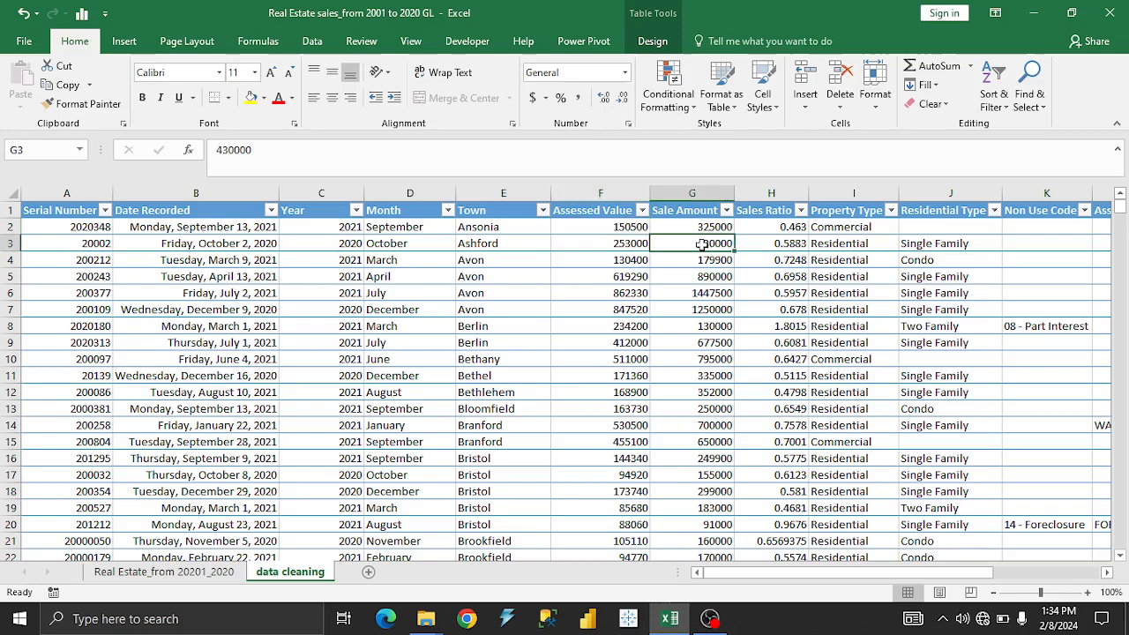
pyautogui.click(621, 232)
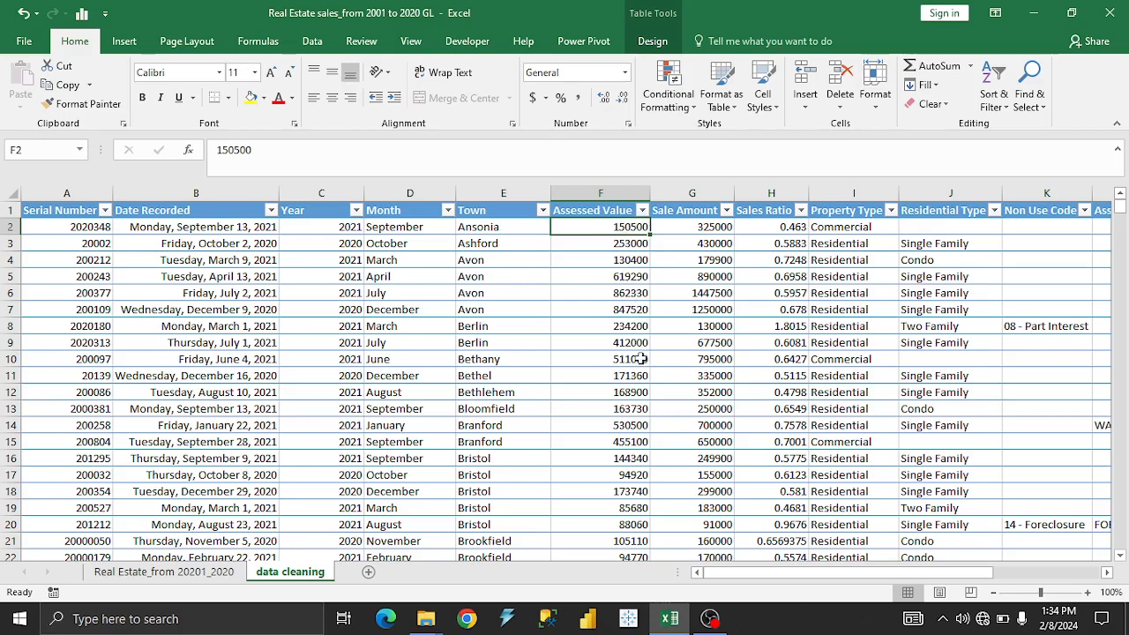
# Set the number format of the whole Month column to Text.
pyautogui.click(683, 192)
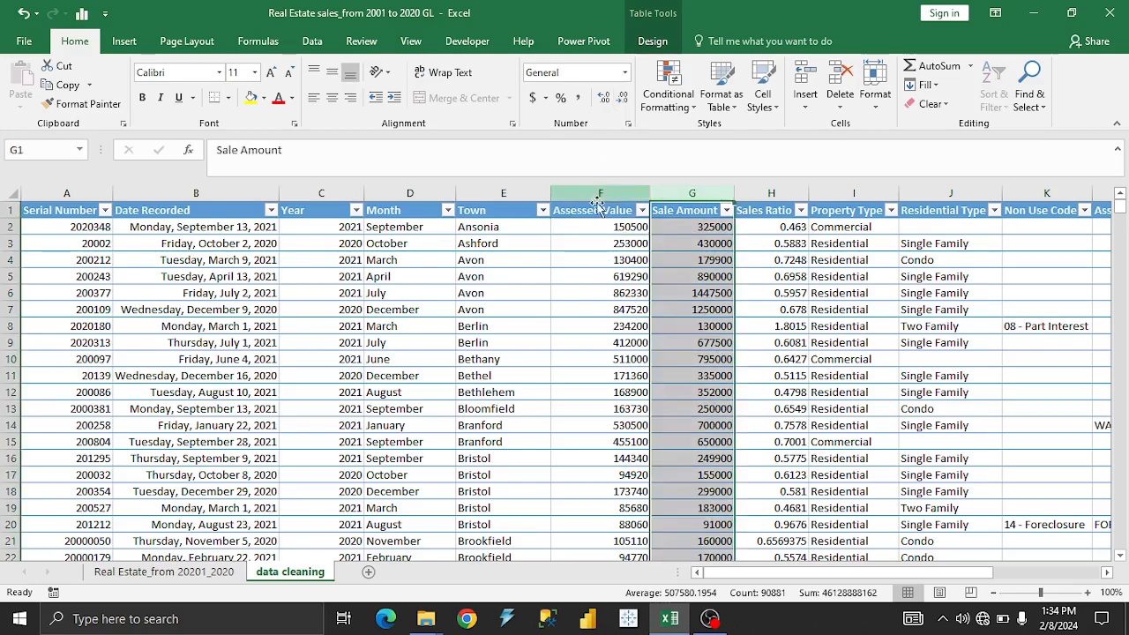
pyautogui.click(501, 192)
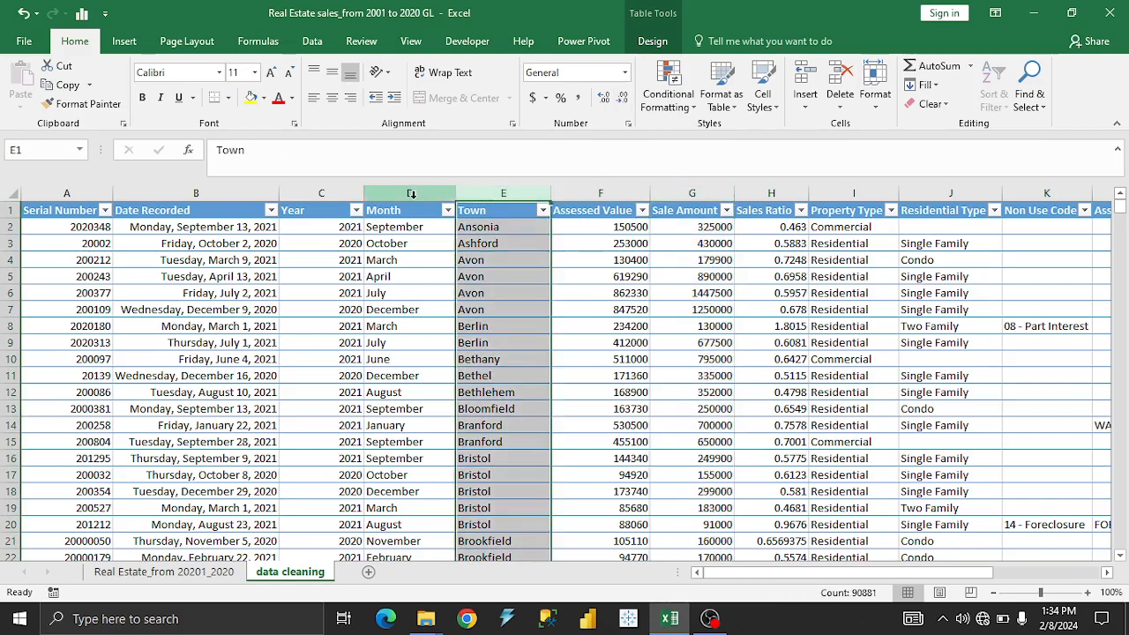
pyautogui.click(412, 193)
pyautogui.click(624, 72)
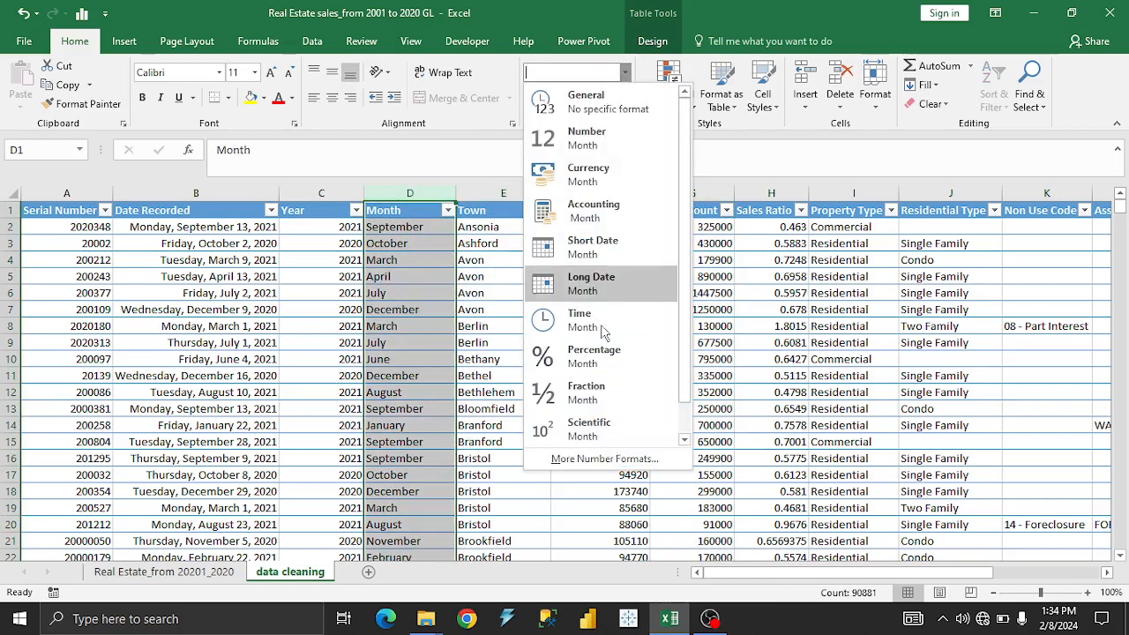
pyautogui.click(609, 420)
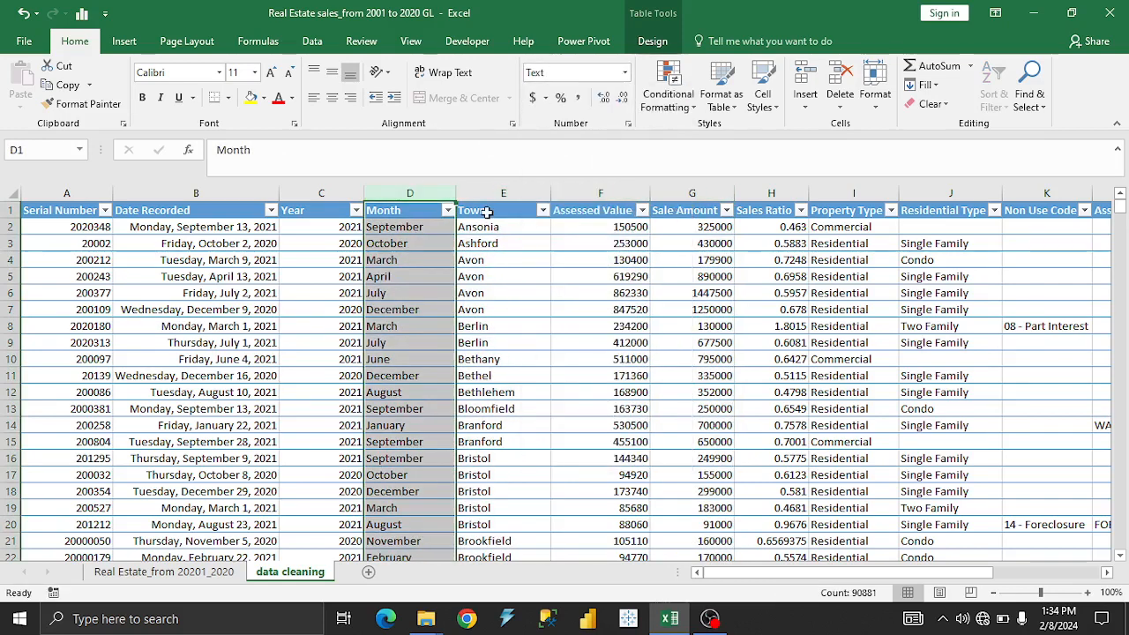
# Set the number format of the whole Town column to Text.
pyautogui.click(491, 193)
pyautogui.click(625, 72)
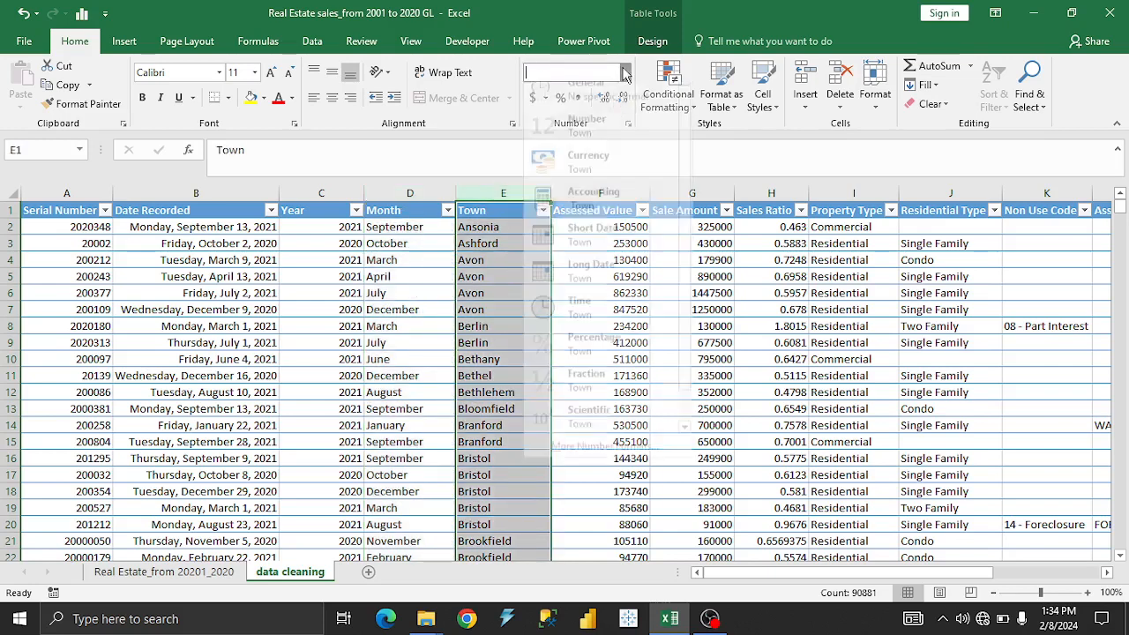
pyautogui.scroll(-1, 615, 432)
pyautogui.click(616, 434)
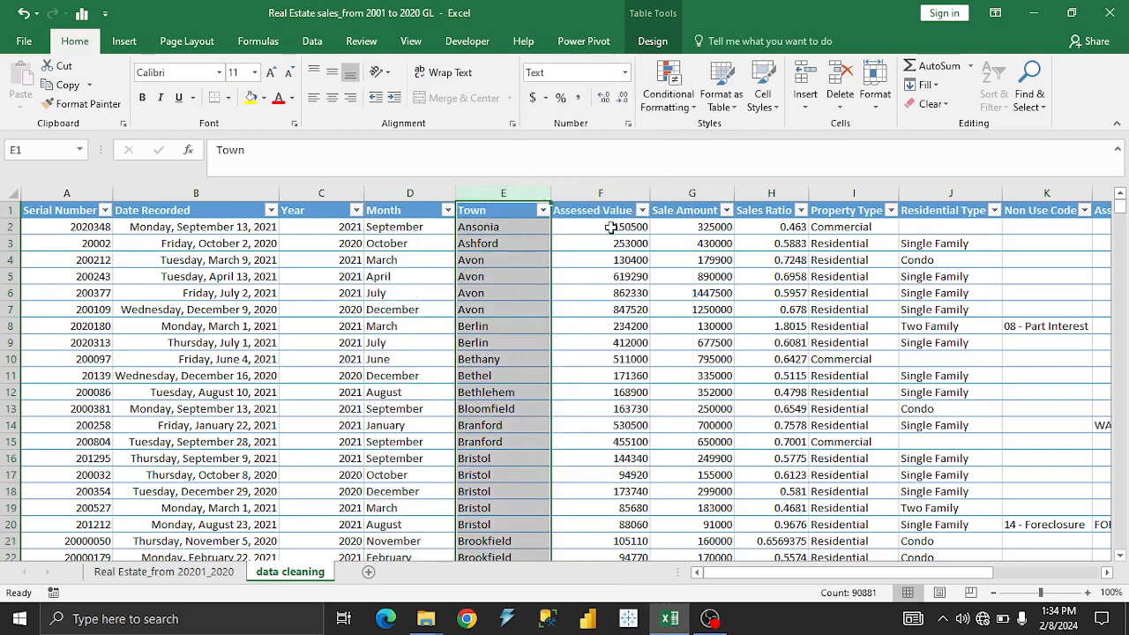
# Format the whole Assessed Value column as Number with no decimal places.
pyautogui.click(615, 189)
pyautogui.click(624, 72)
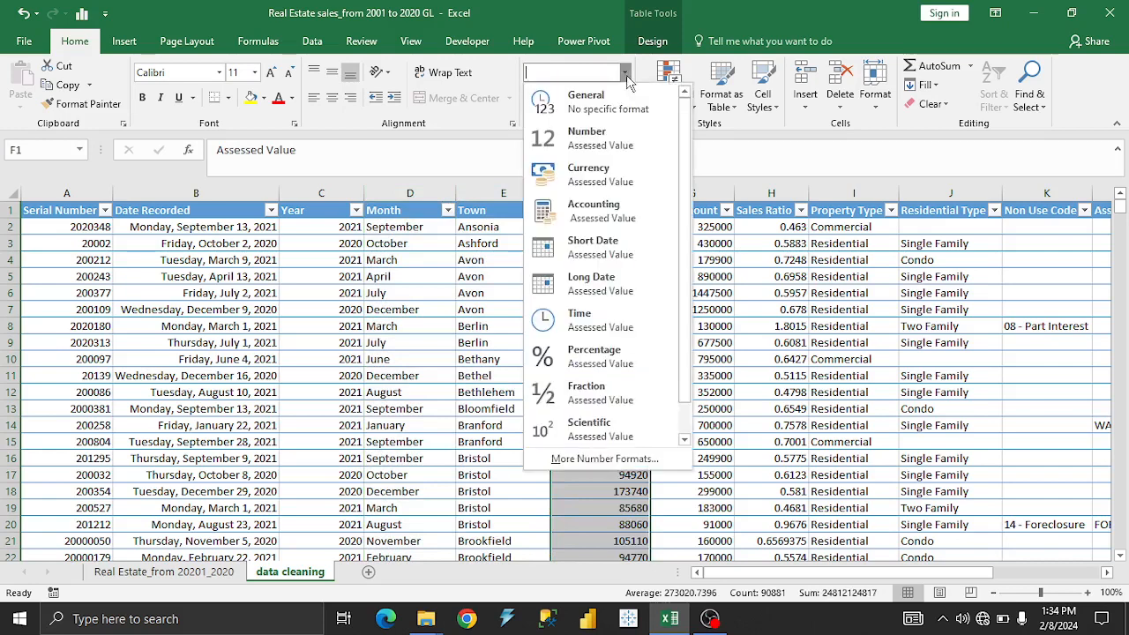
pyautogui.click(616, 143)
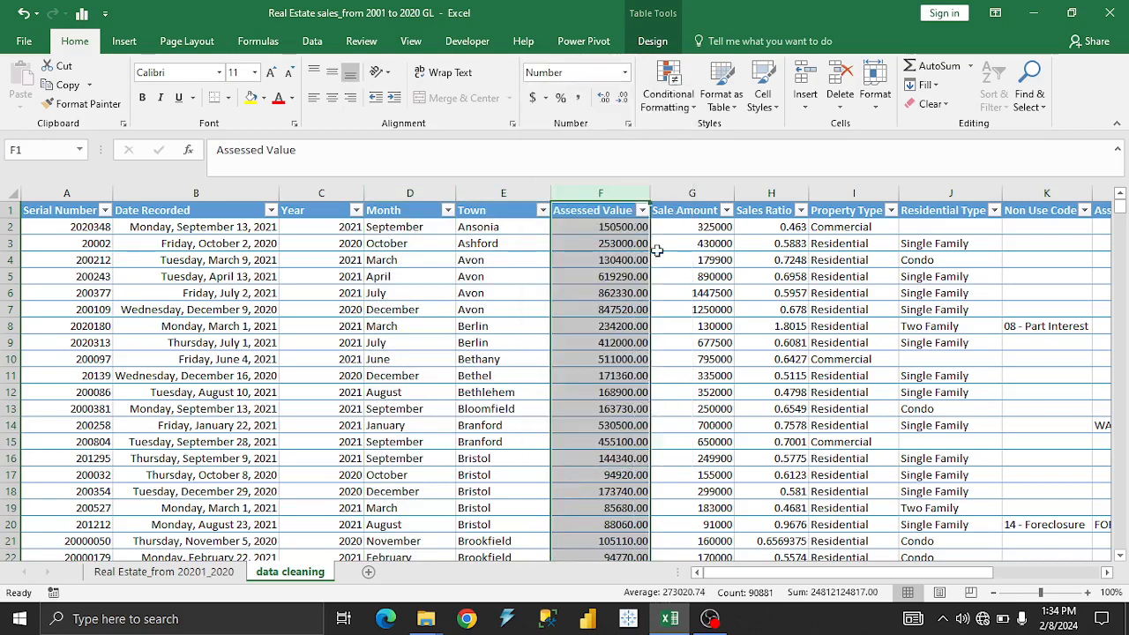
pyautogui.click(623, 97)
pyautogui.click(624, 97)
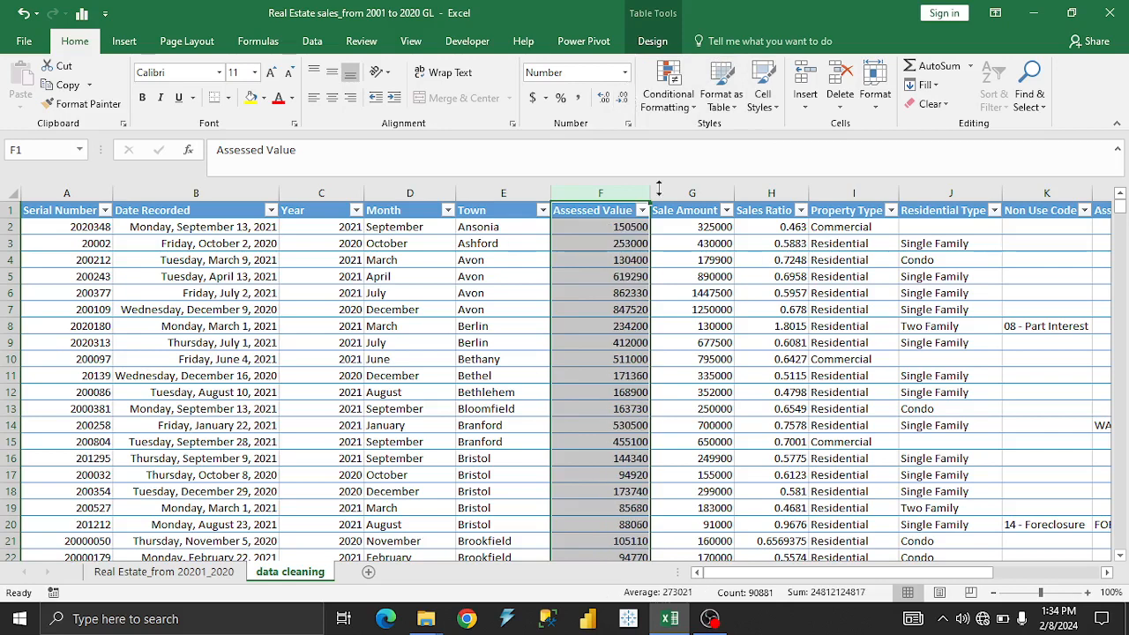
# Format the whole Sale Amount column as Currency with no decimal places.
pyautogui.click(705, 193)
pyautogui.click(625, 74)
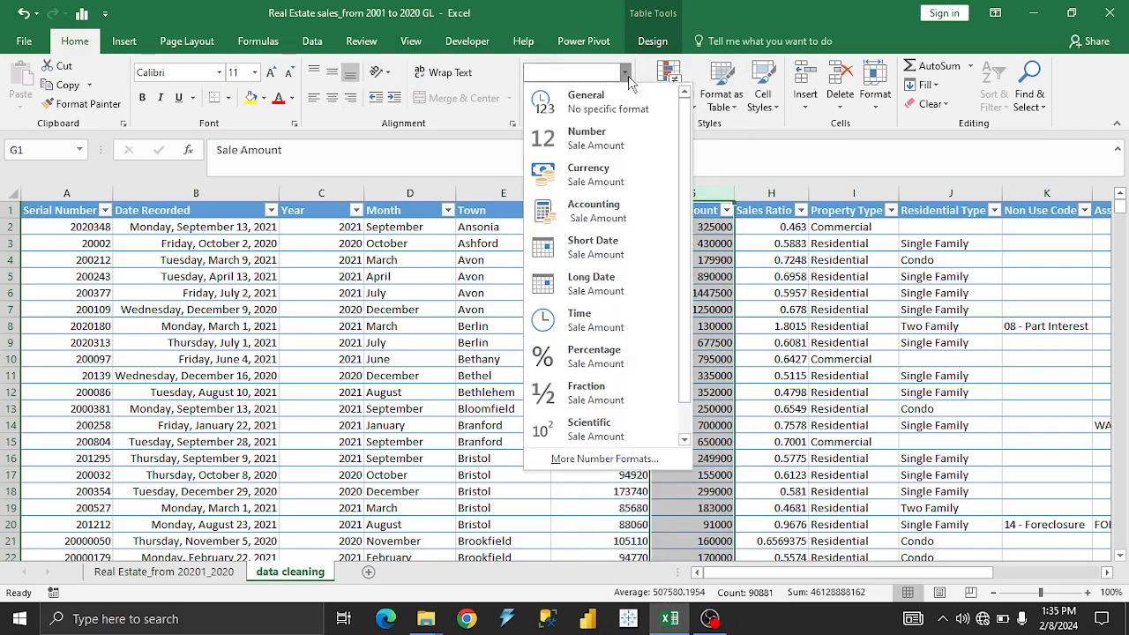
pyautogui.click(582, 173)
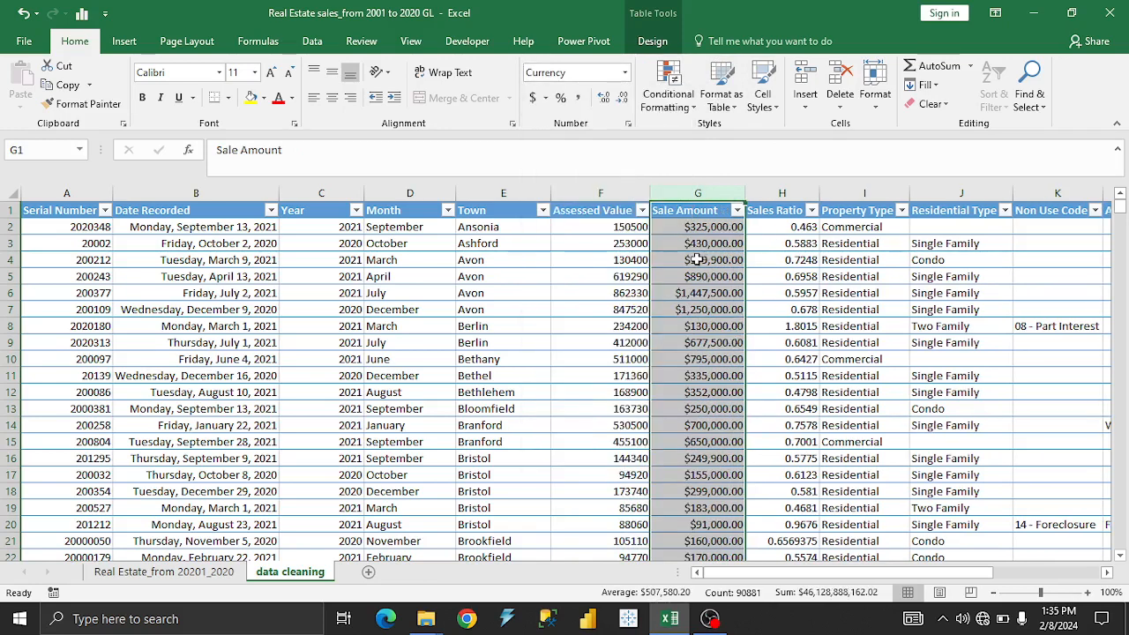
pyautogui.click(621, 97)
pyautogui.click(622, 97)
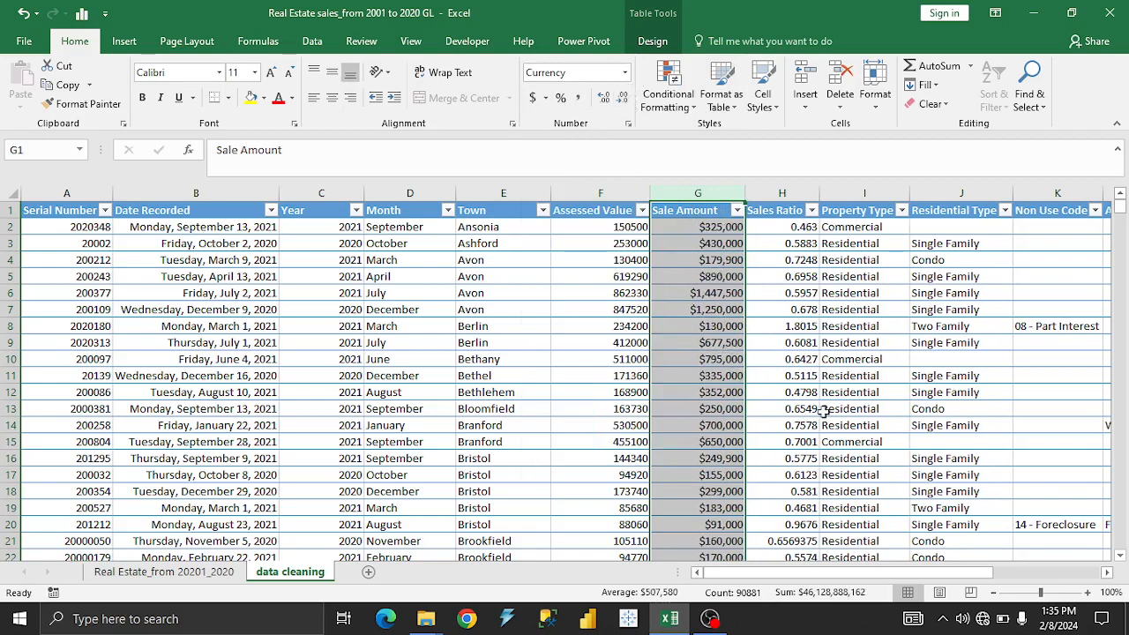
# Examine the distinct values listed in the Sale Amount and Sales Ratio filters without applying any filter.
pyautogui.click(725, 277)
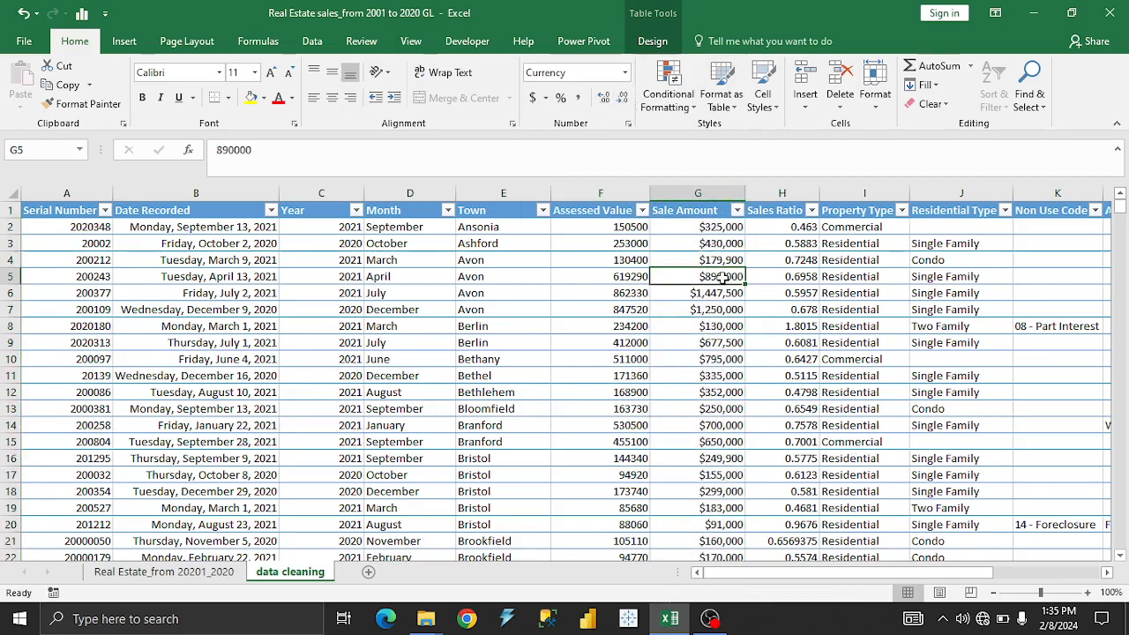
pyautogui.click(736, 210)
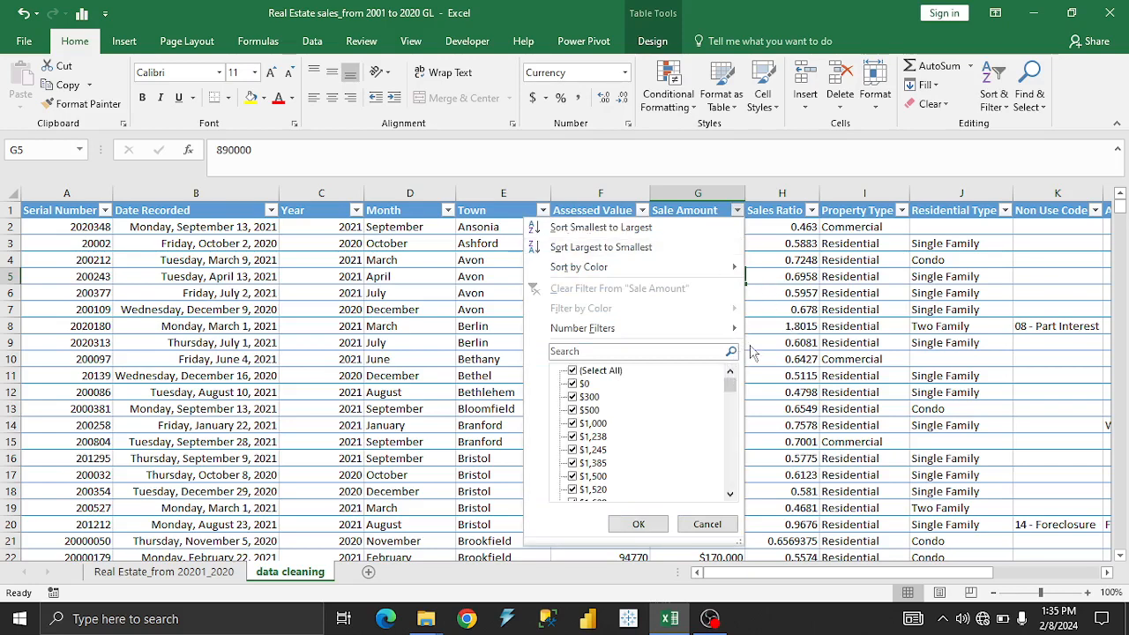
pyautogui.click(786, 327)
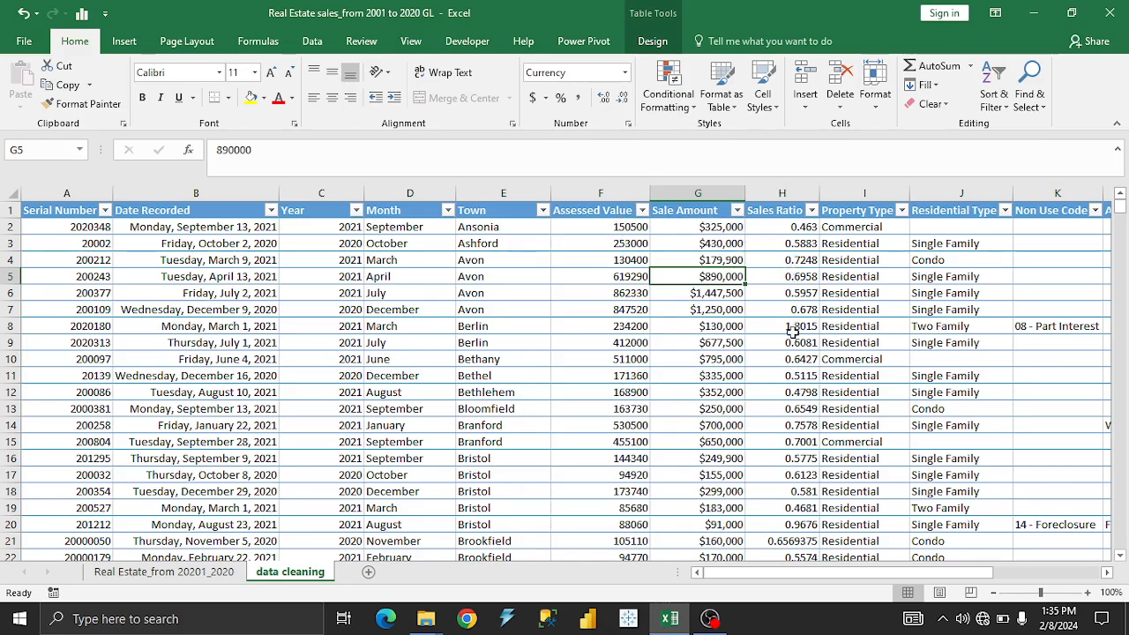
pyautogui.click(803, 214)
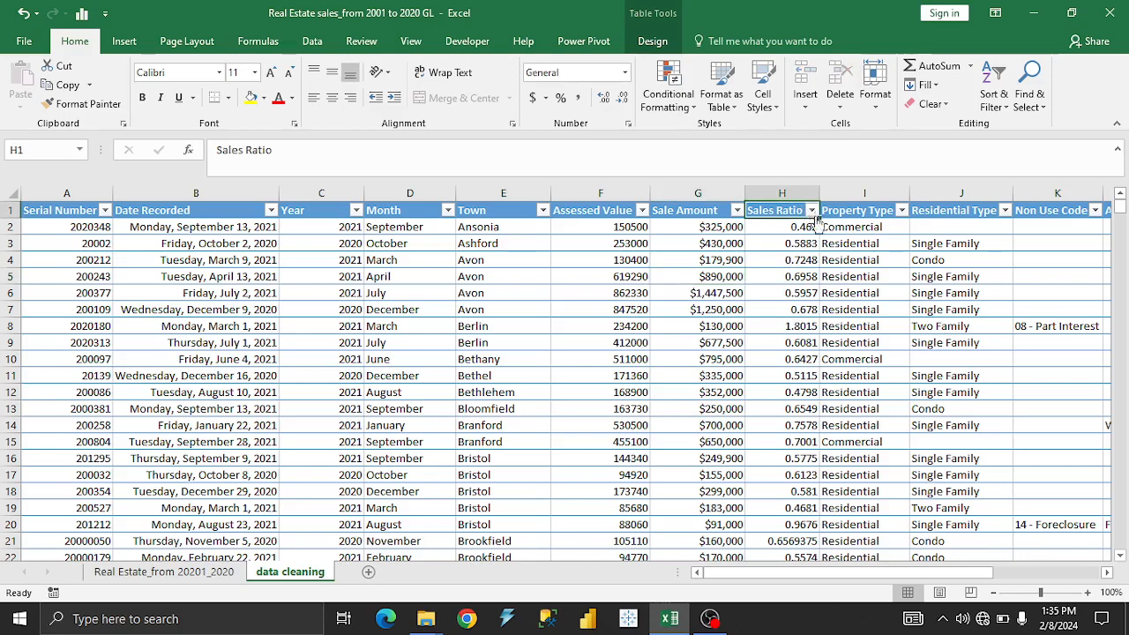
pyautogui.click(811, 210)
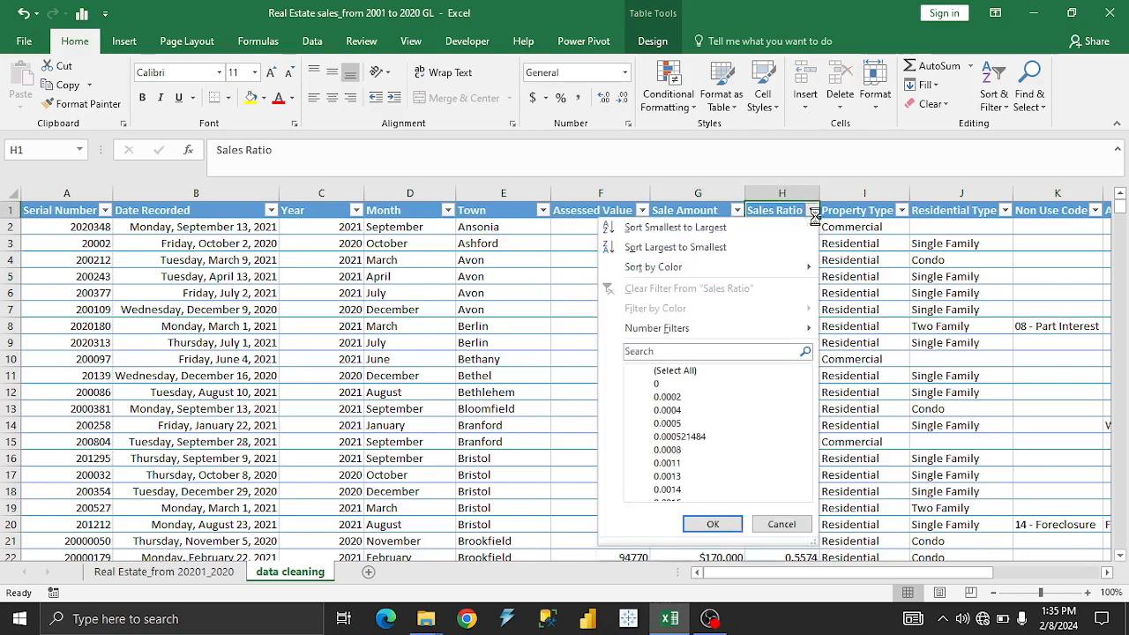
pyautogui.click(837, 404)
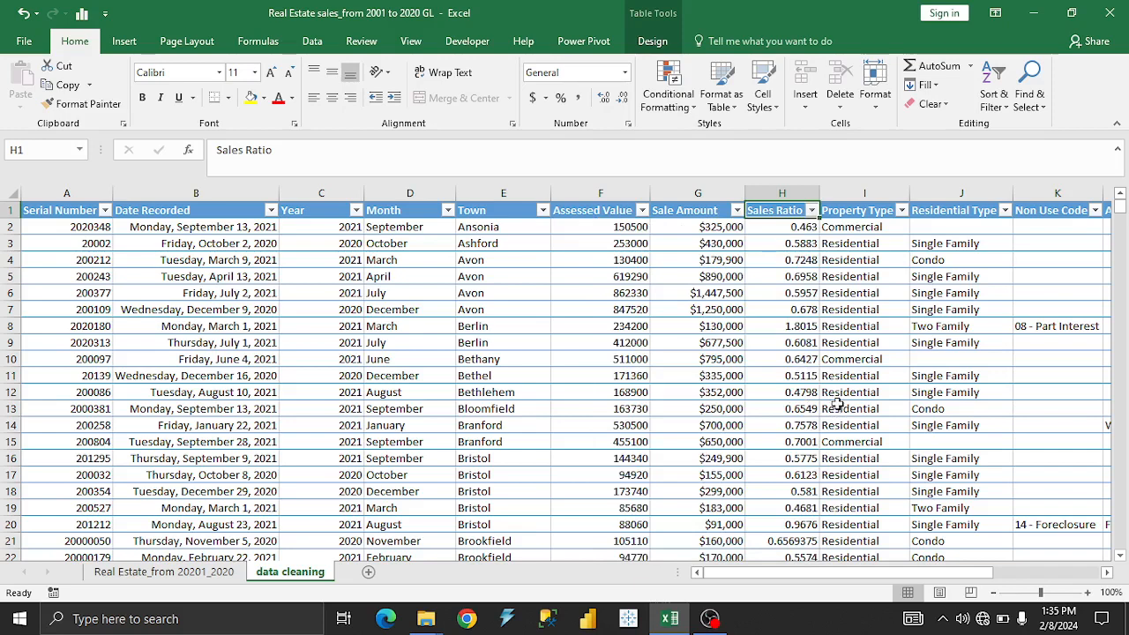
# Format all values in the Sales Ratio column below the header as numbers with two decimal places.
pyautogui.click(778, 195)
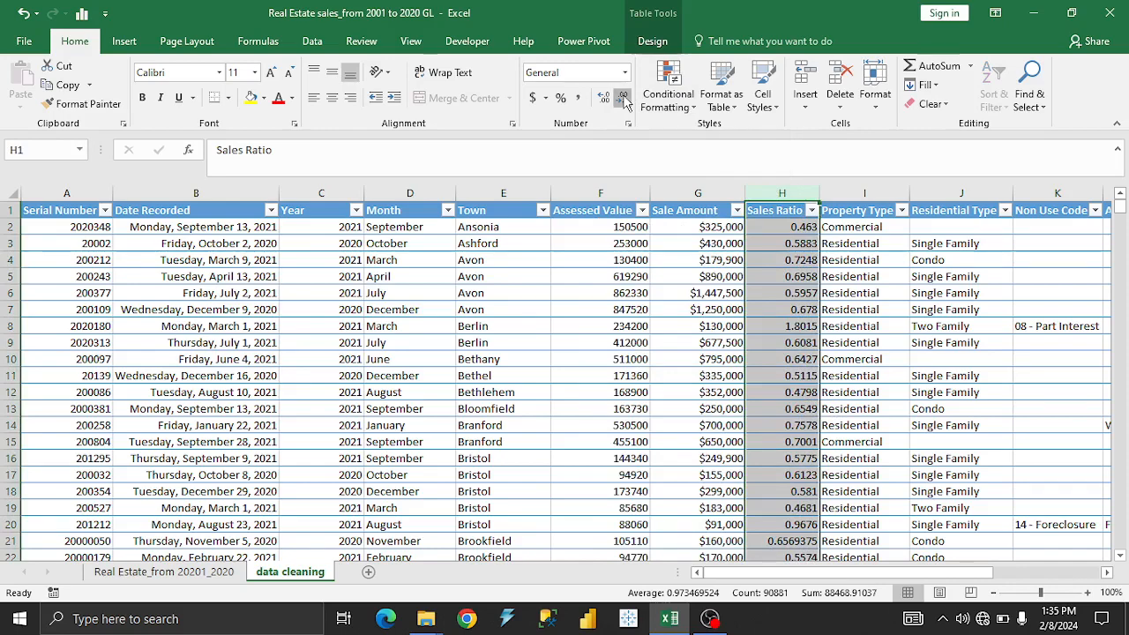
pyautogui.click(775, 226)
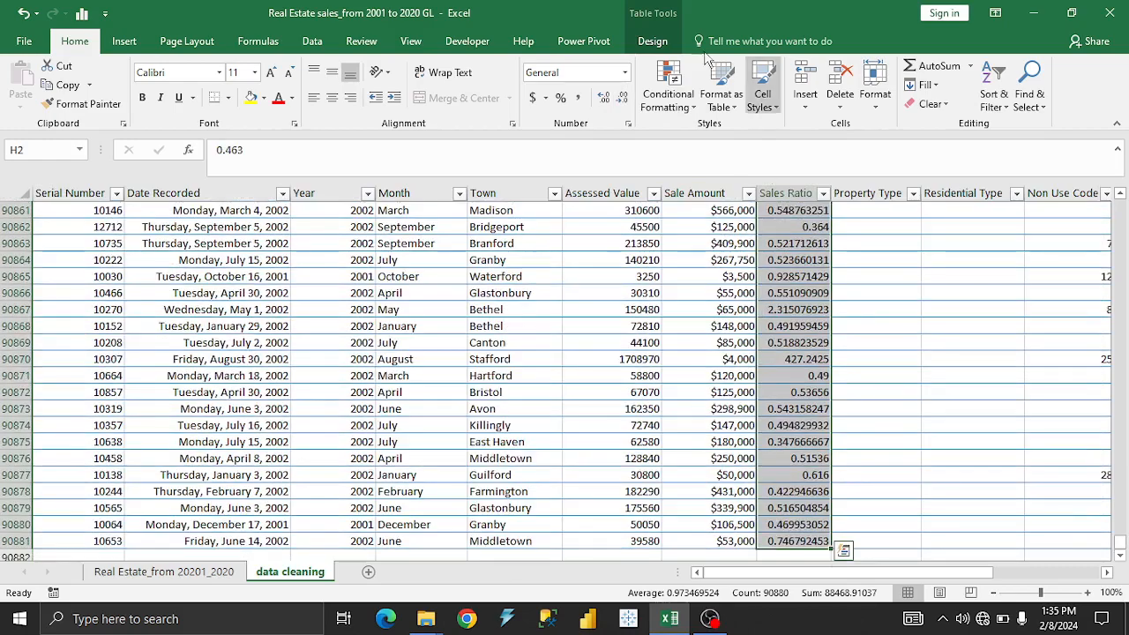
pyautogui.click(625, 95)
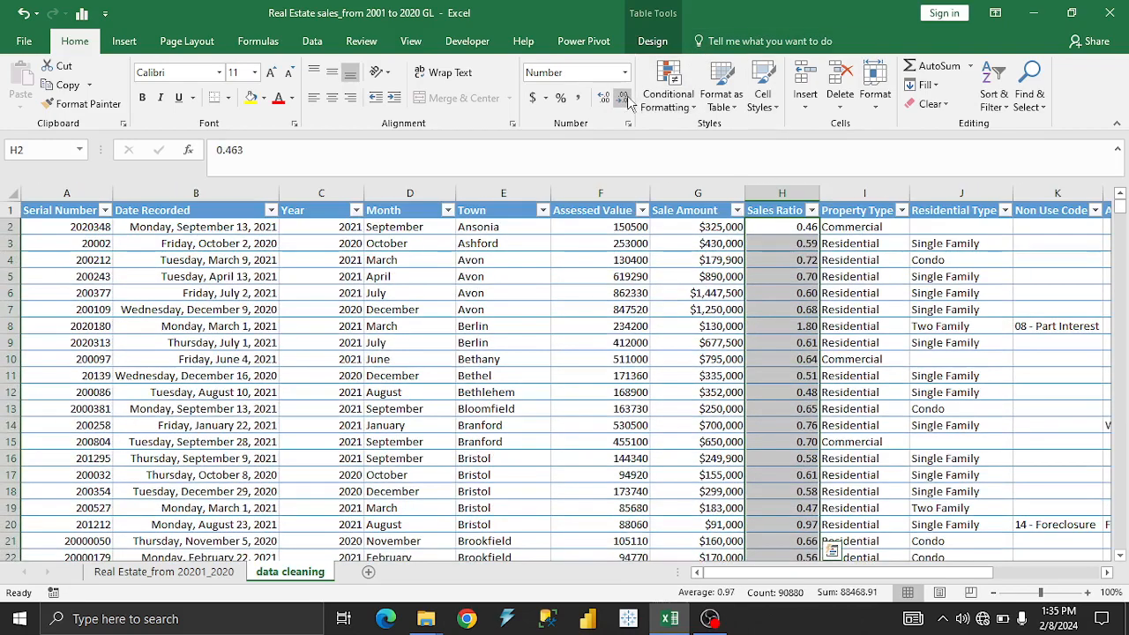
pyautogui.click(624, 97)
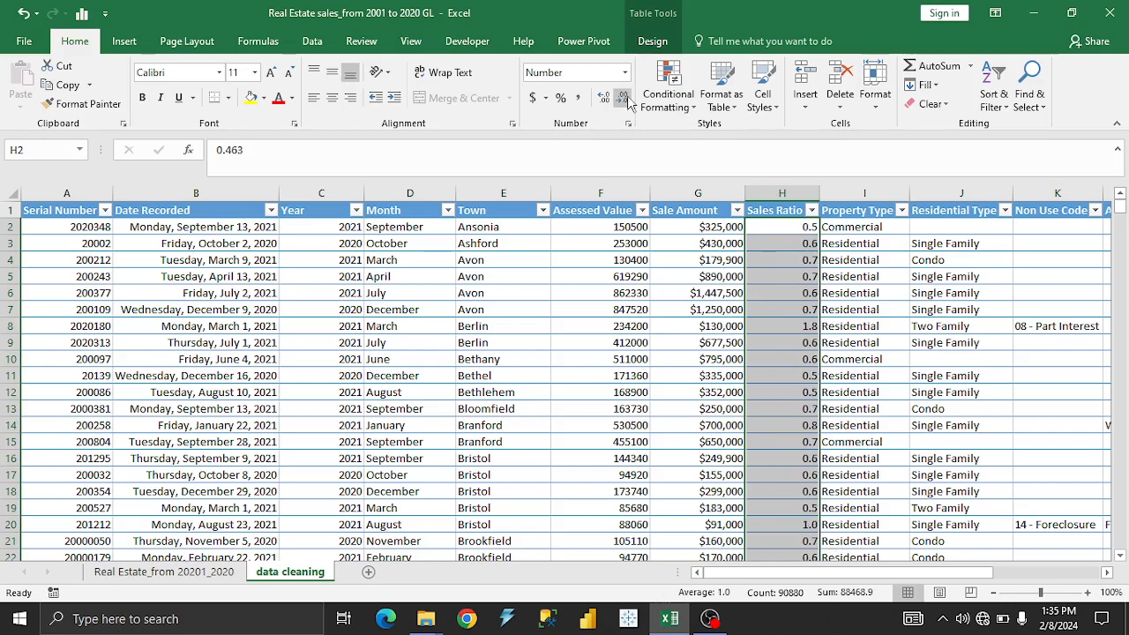
pyautogui.click(604, 99)
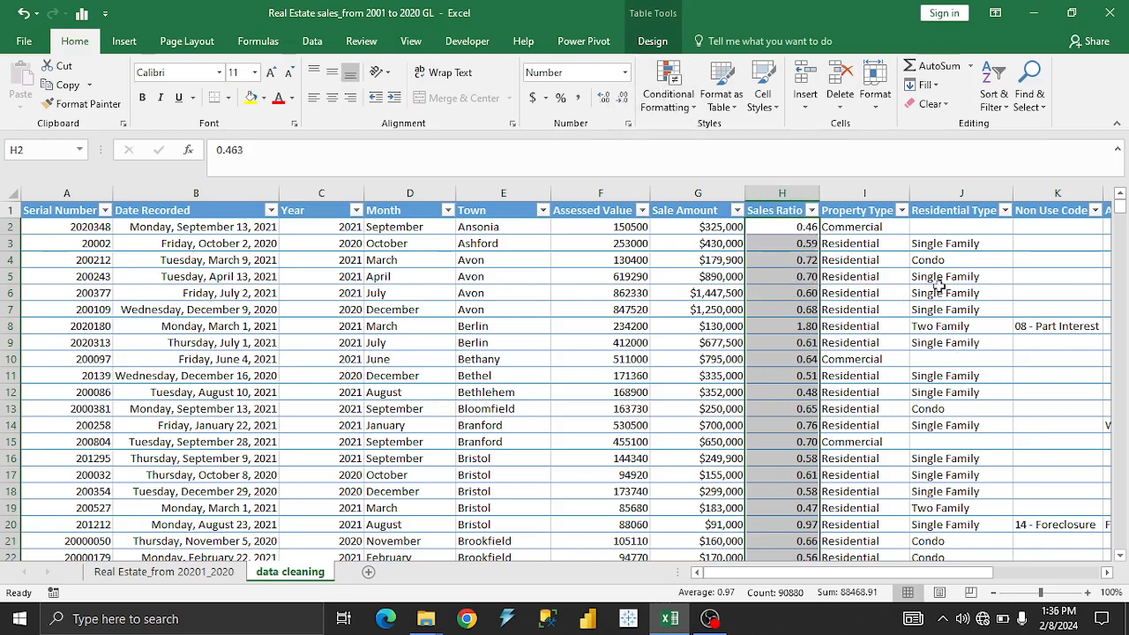
# Check the Property Type column's filter values and set the whole column's number format to Text.
pyautogui.click(861, 260)
pyautogui.click(861, 193)
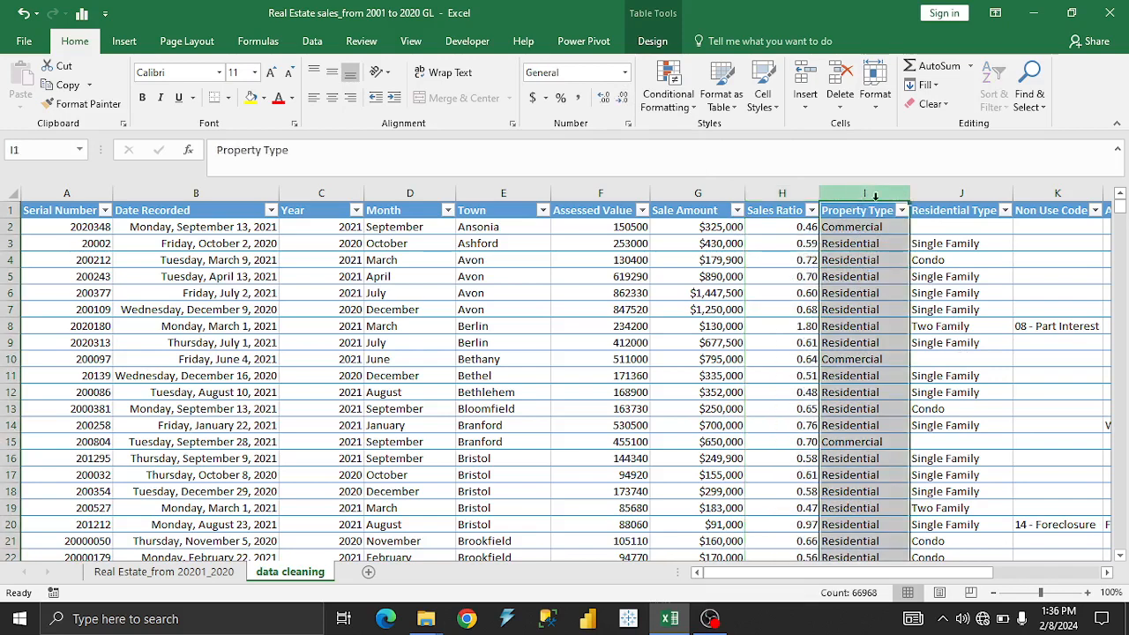
pyautogui.click(901, 210)
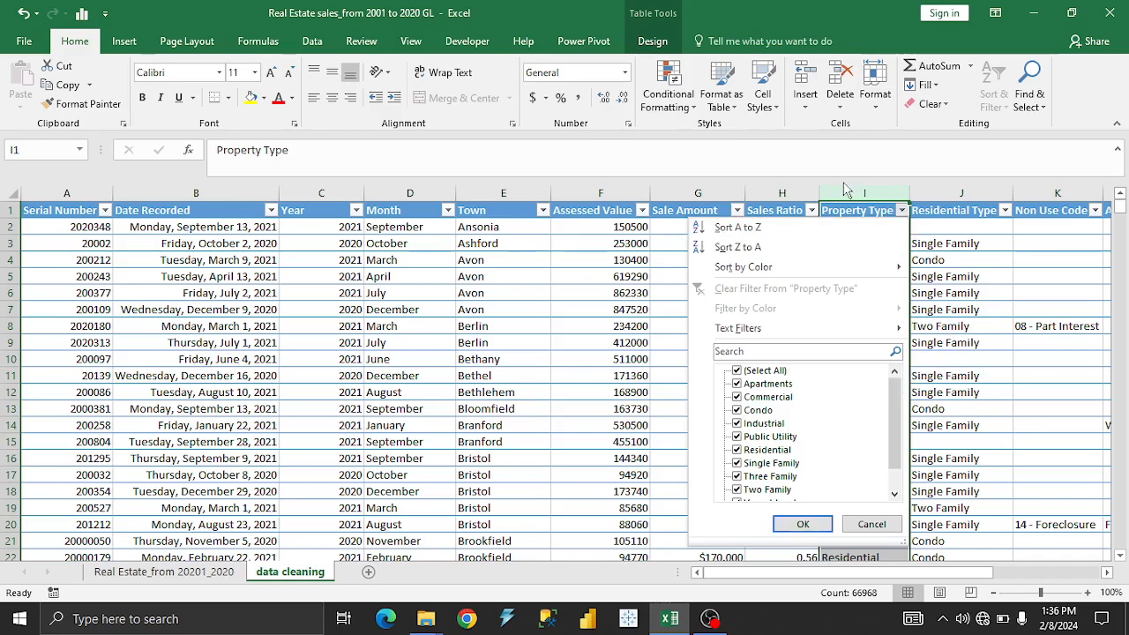
pyautogui.click(802, 524)
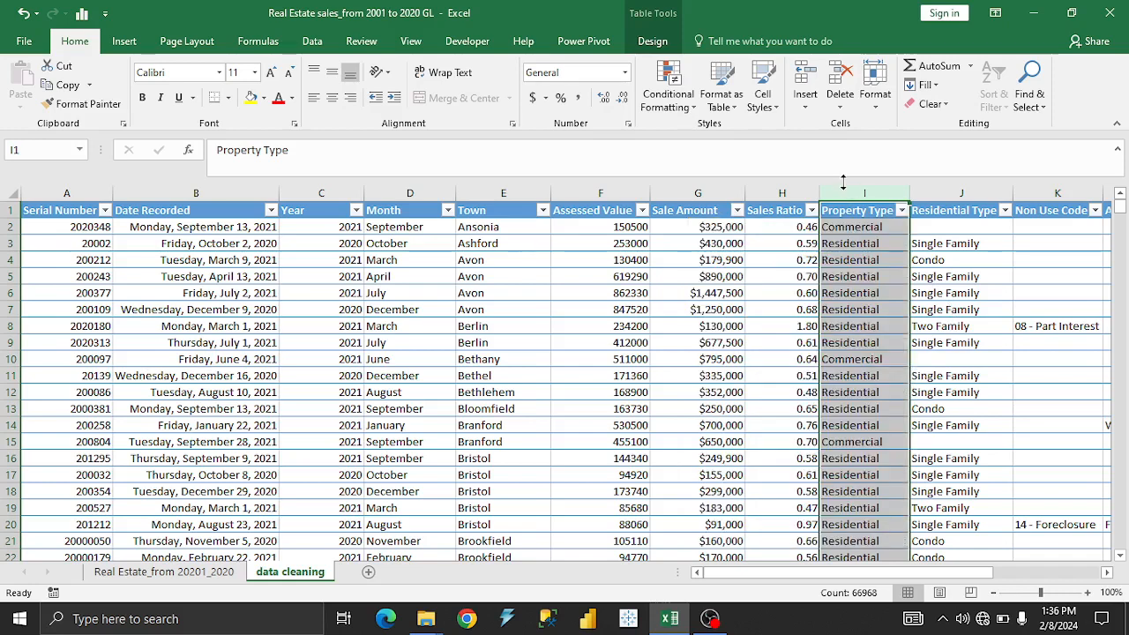
pyautogui.click(624, 72)
pyautogui.moveTo(681, 293); pyautogui.dragTo(681, 309)
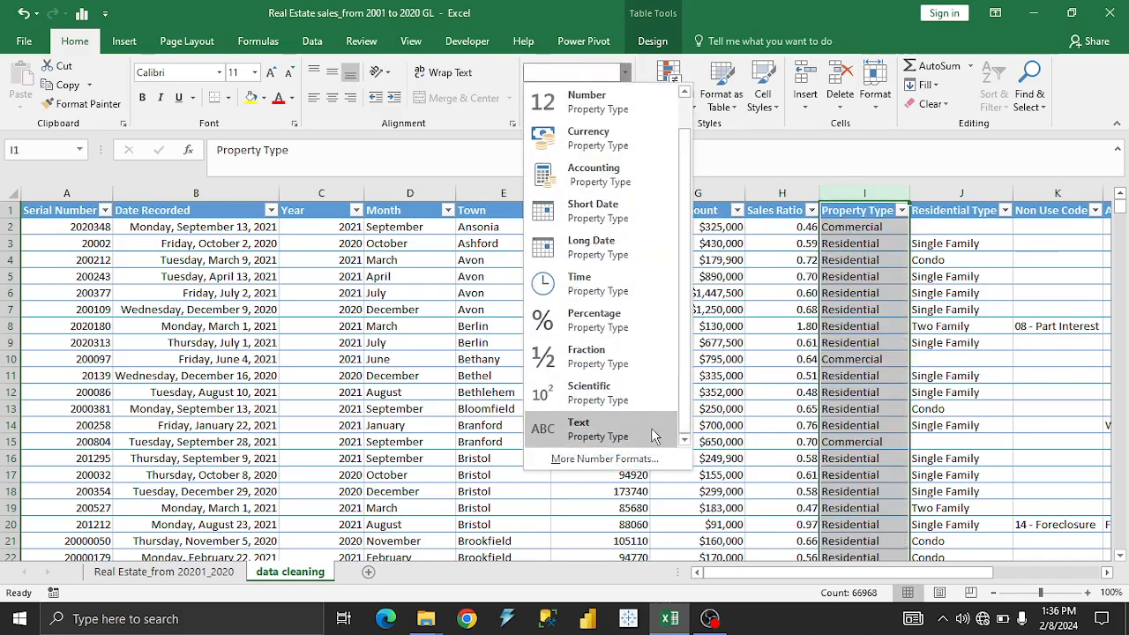
pyautogui.click(574, 428)
pyautogui.click(876, 325)
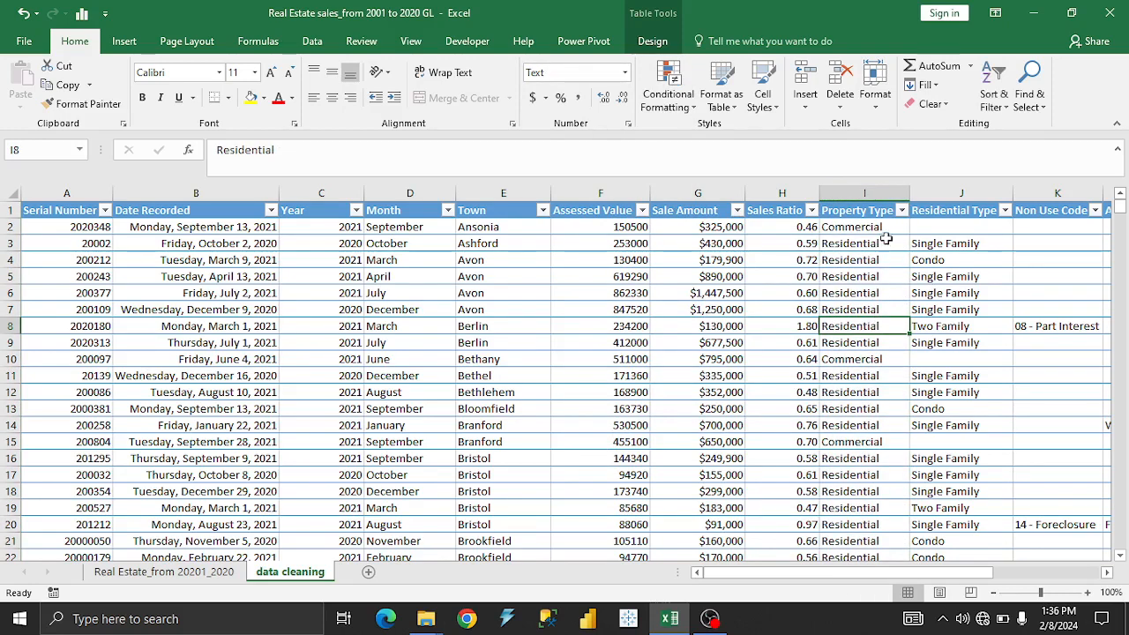
# Review the complete lists of filter values for the Property Type and Residential Type columns, keeping everything selected.
pyautogui.click(902, 210)
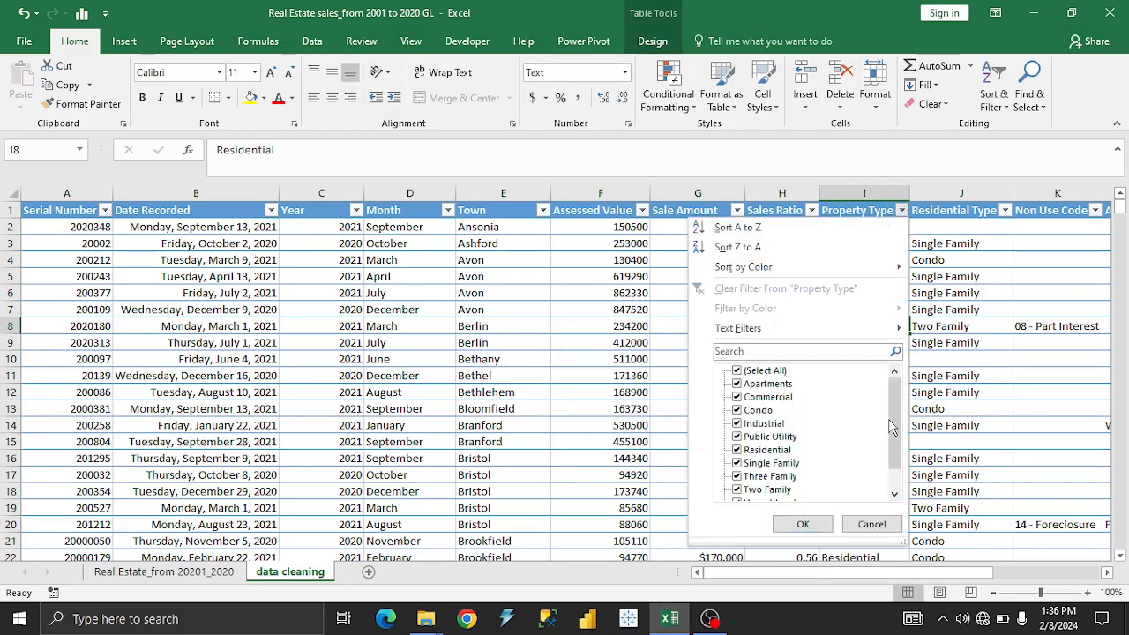
pyautogui.moveTo(893, 421); pyautogui.dragTo(899, 491)
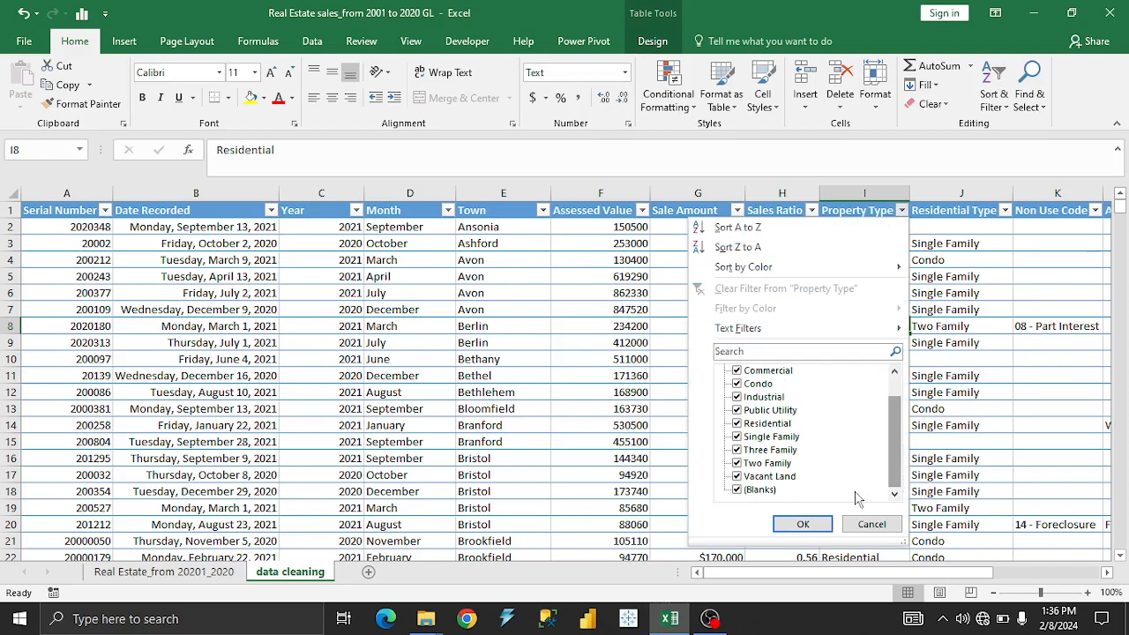
pyautogui.click(813, 525)
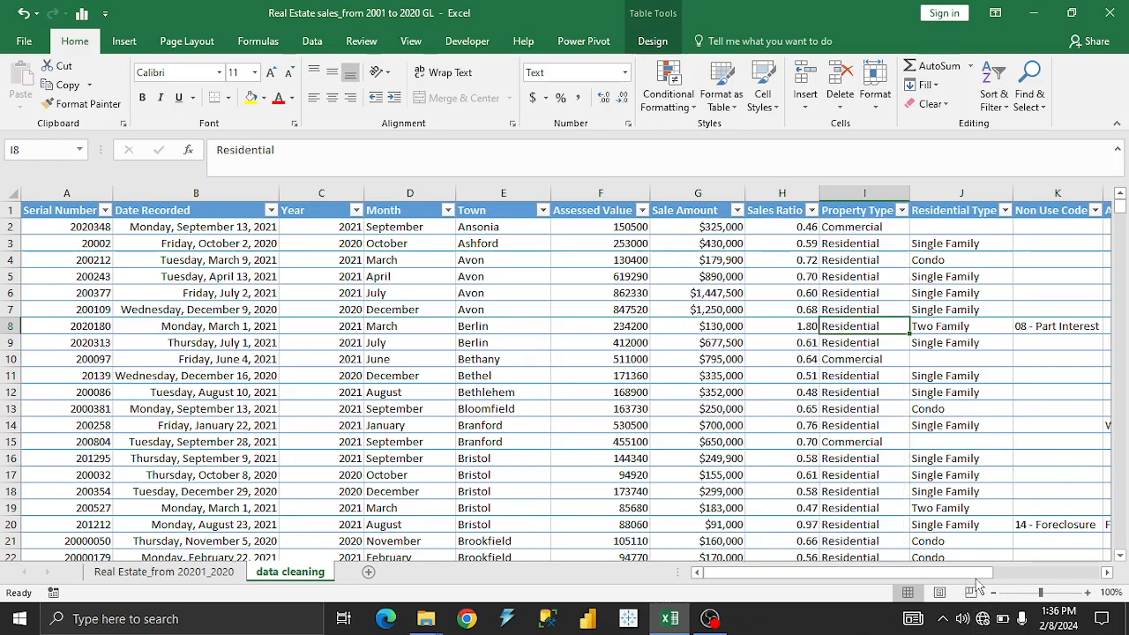
pyautogui.moveTo(961, 572); pyautogui.dragTo(1011, 593)
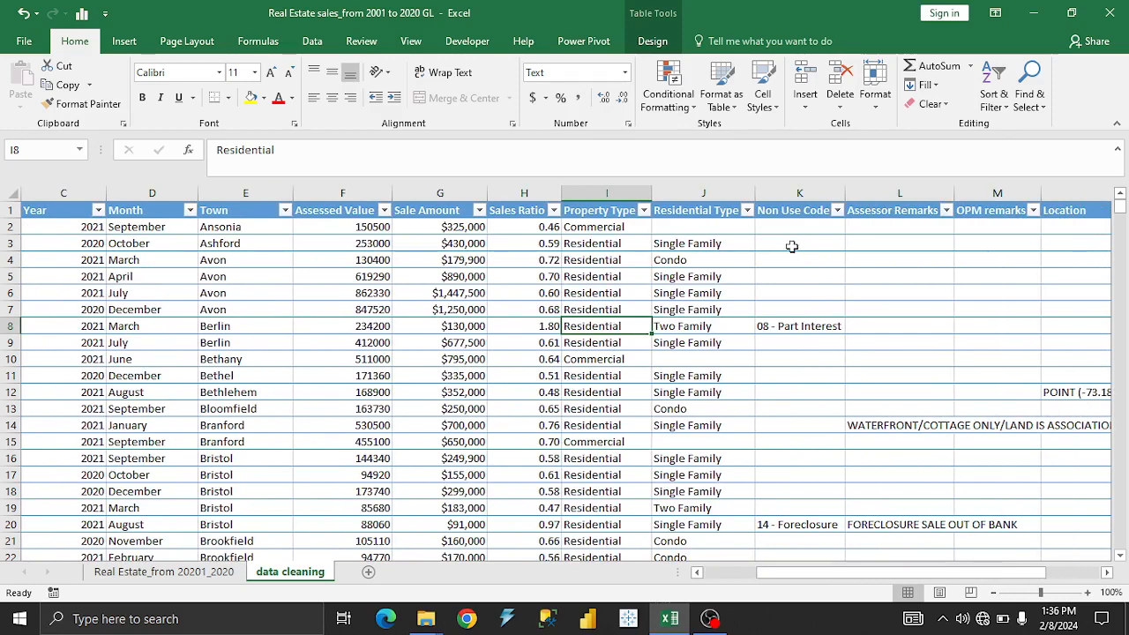
pyautogui.click(747, 211)
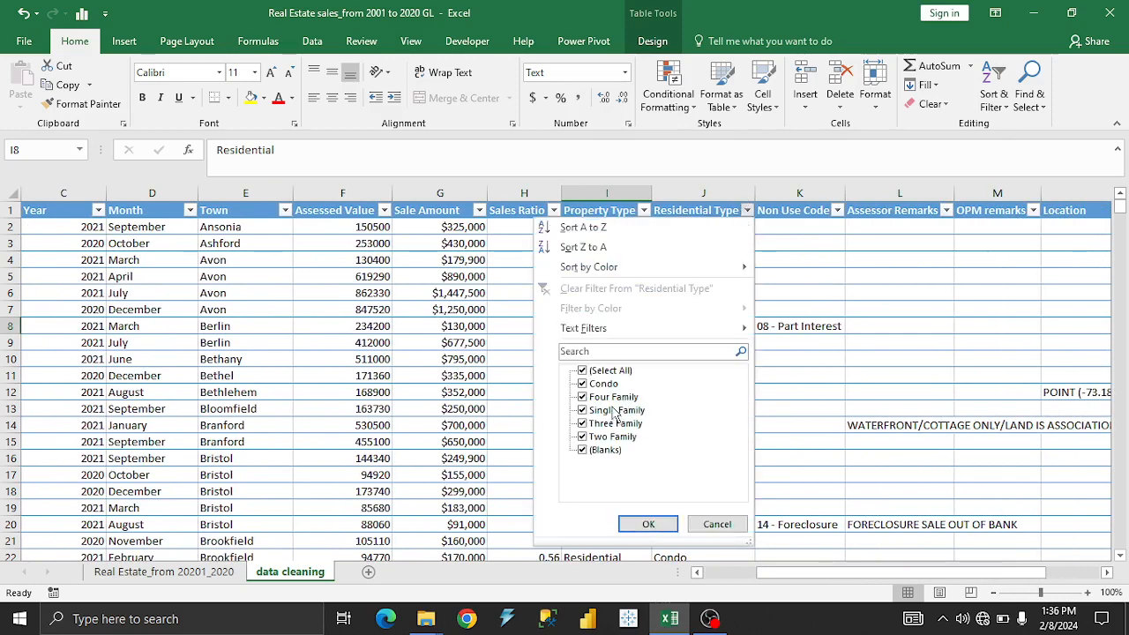
pyautogui.click(648, 525)
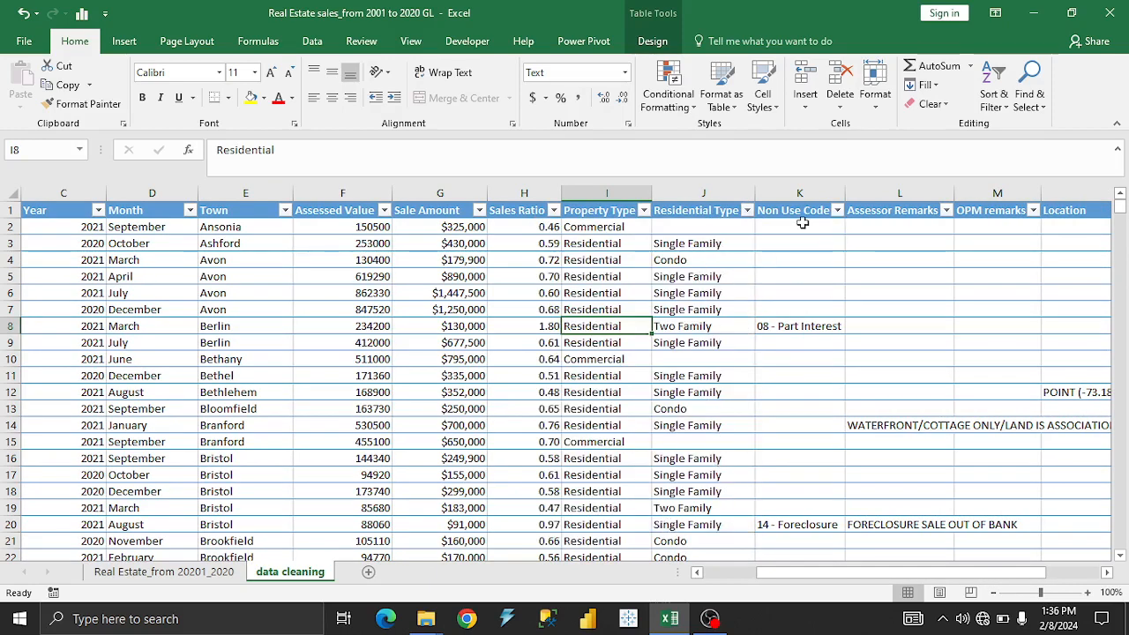
# Look through the filter values of the Non Use Code and Assessor Remarks columns without filtering.
pyautogui.click(838, 208)
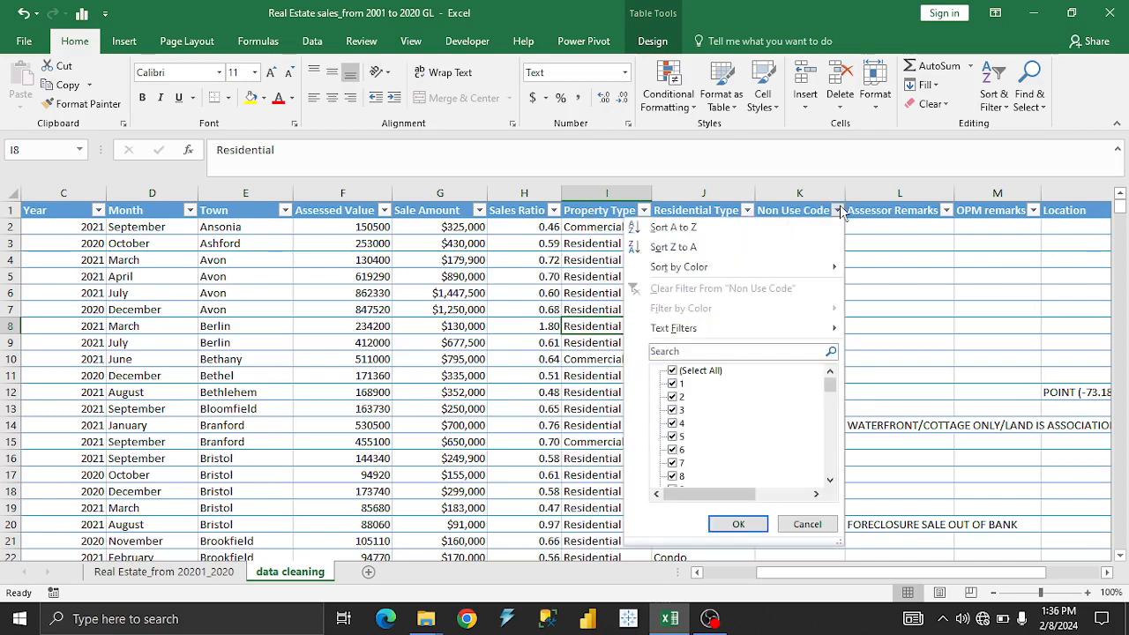
pyautogui.click(838, 209)
pyautogui.click(837, 209)
pyautogui.moveTo(833, 377); pyautogui.dragTo(833, 433)
pyautogui.click(895, 308)
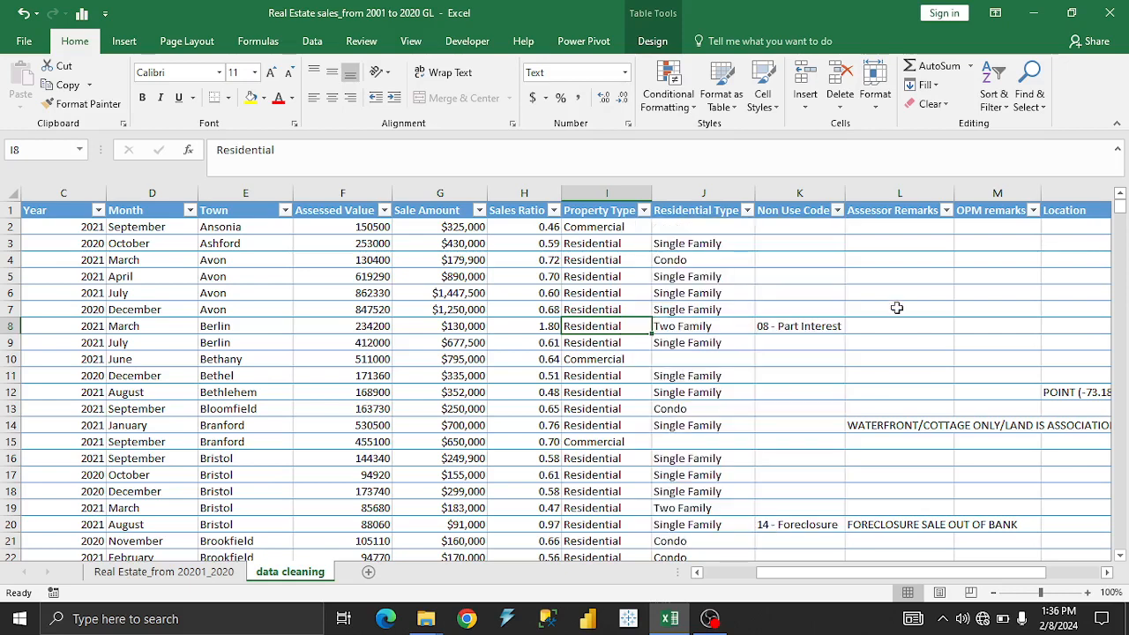
pyautogui.click(947, 210)
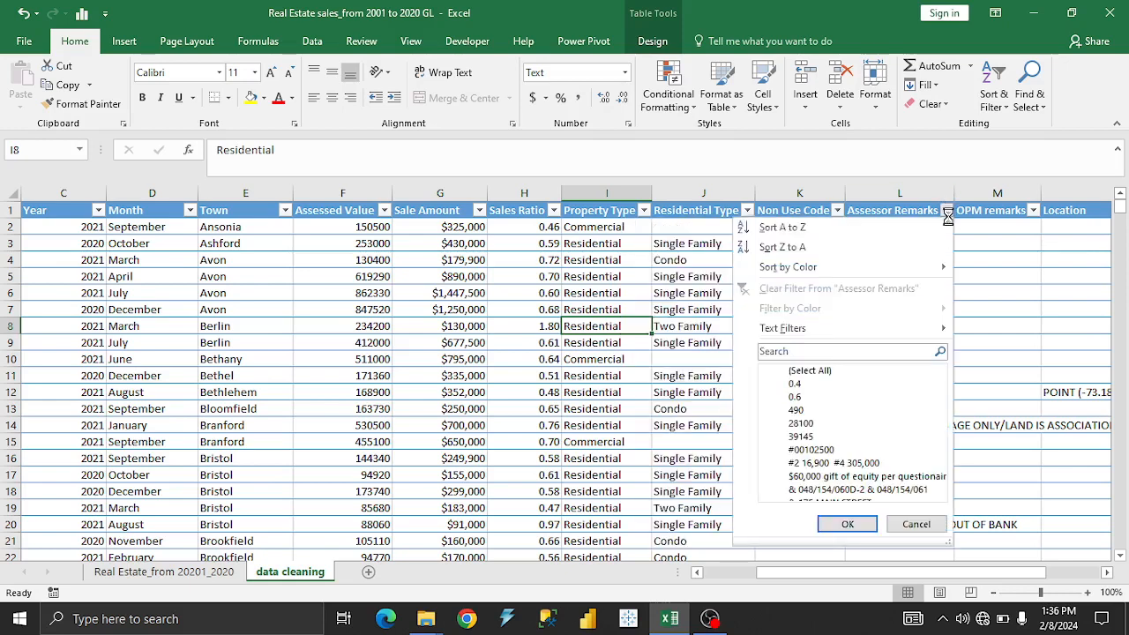
pyautogui.click(978, 311)
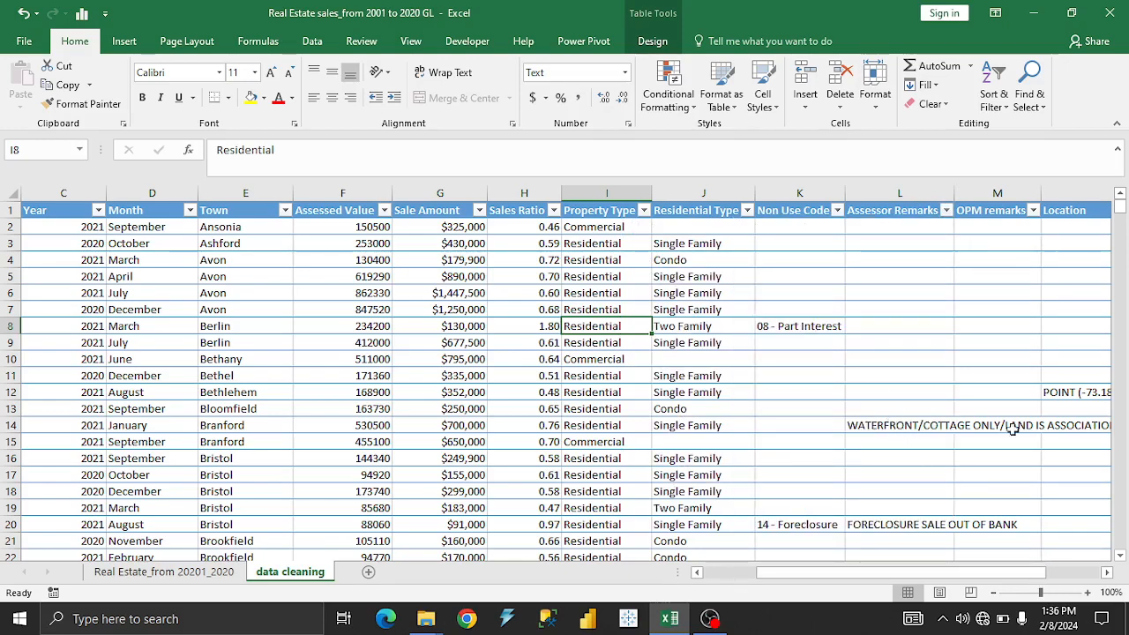
# Delete the Assessor Remarks and OPM remarks columns from the data cleaning sheet.
pyautogui.moveTo(1013, 578); pyautogui.dragTo(1041, 578)
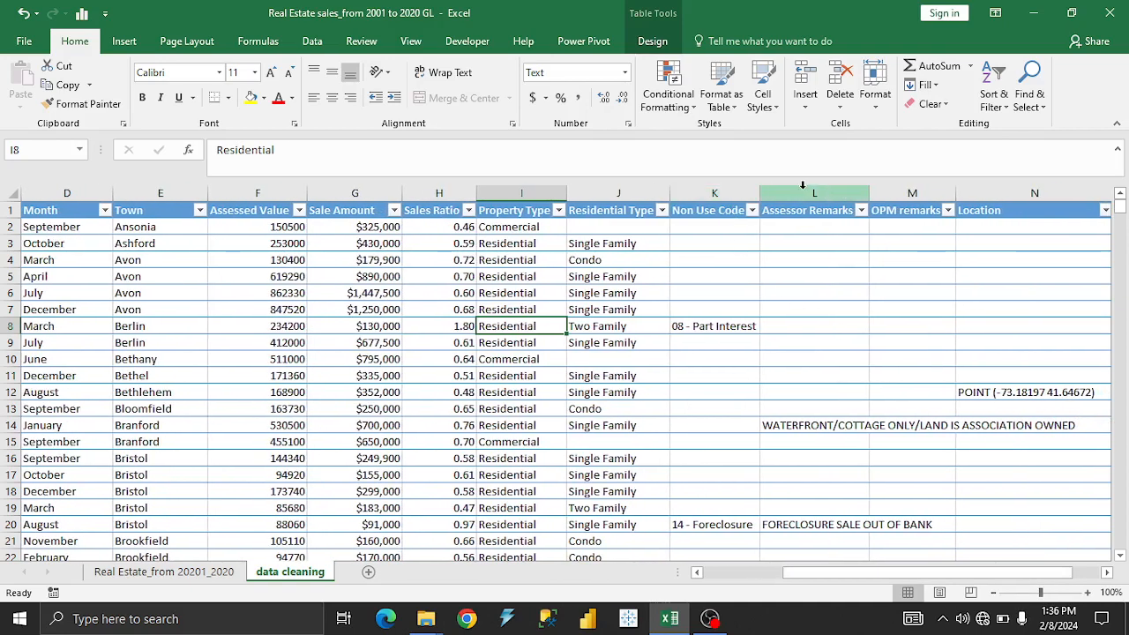
pyautogui.click(809, 192)
pyautogui.rightClick(808, 193)
pyautogui.click(870, 325)
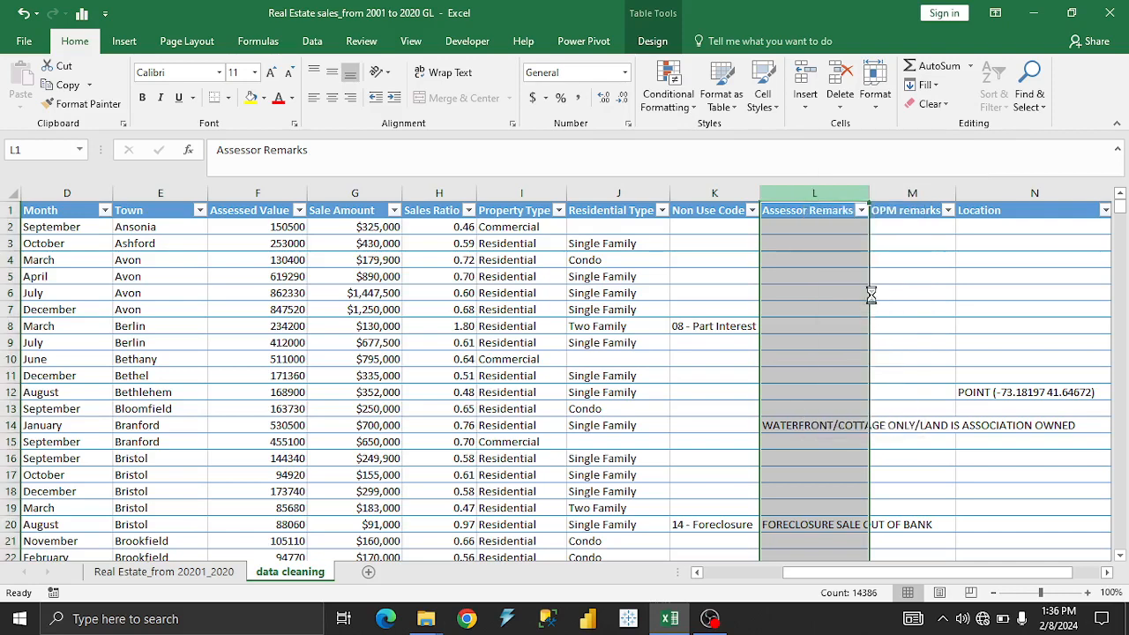
pyautogui.rightClick(806, 198)
pyautogui.click(848, 334)
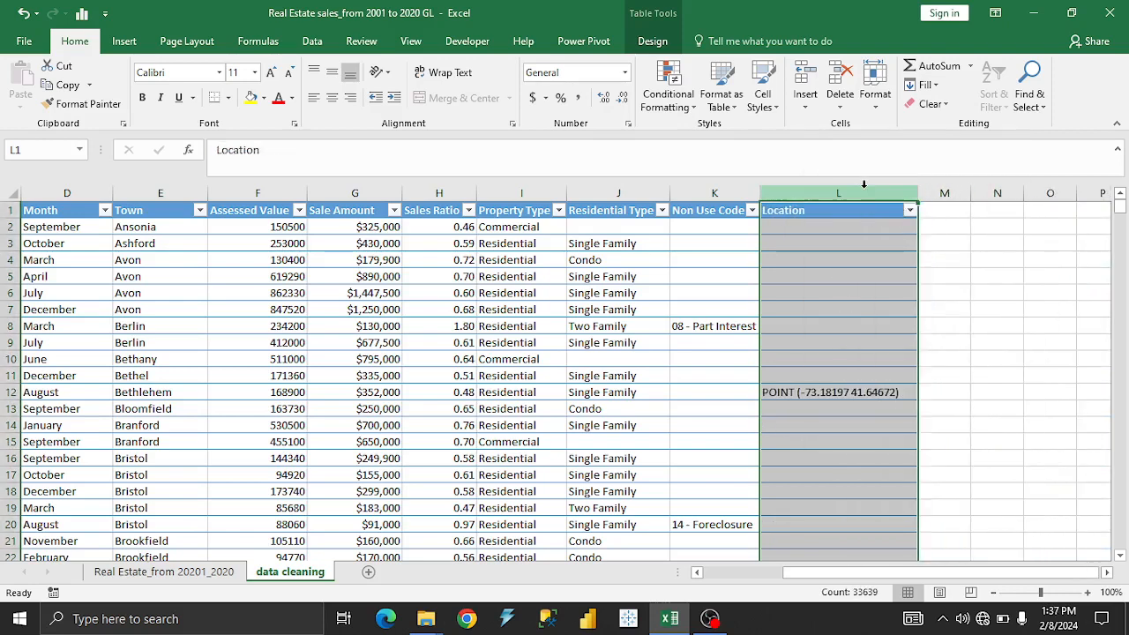
# Delete the Location column from the data cleaning sheet.
pyautogui.rightClick(862, 185)
pyautogui.click(922, 320)
pyautogui.moveTo(838, 573); pyautogui.dragTo(785, 570)
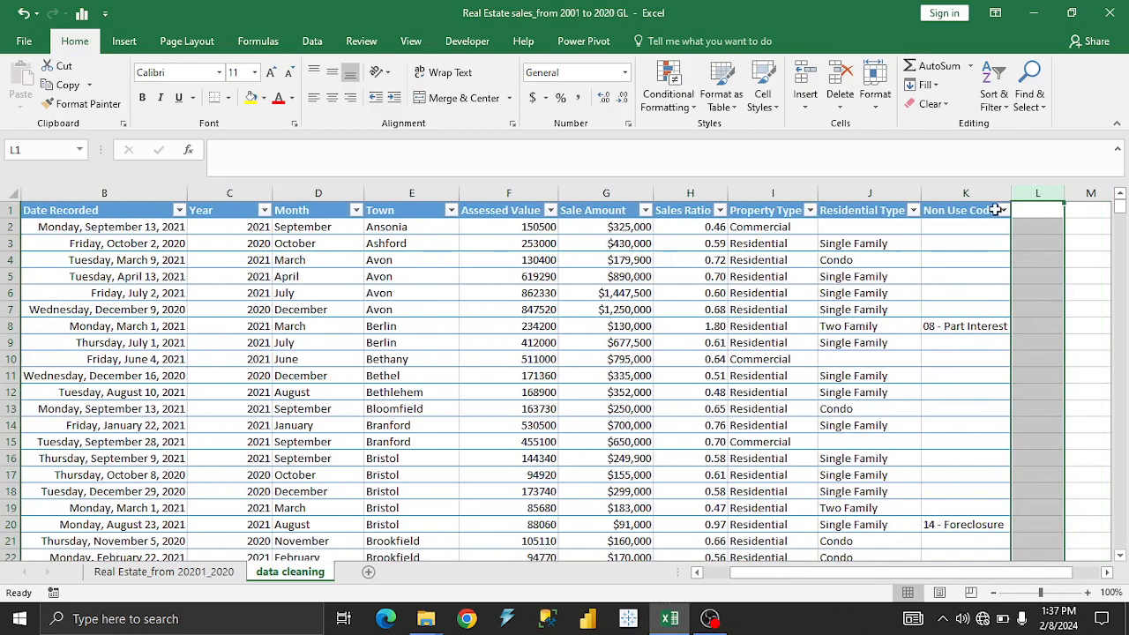
# Check the Non Use Code column's filter values without filtering and review all remaining columns, from Serial Number to Non Use Code.
pyautogui.click(1003, 210)
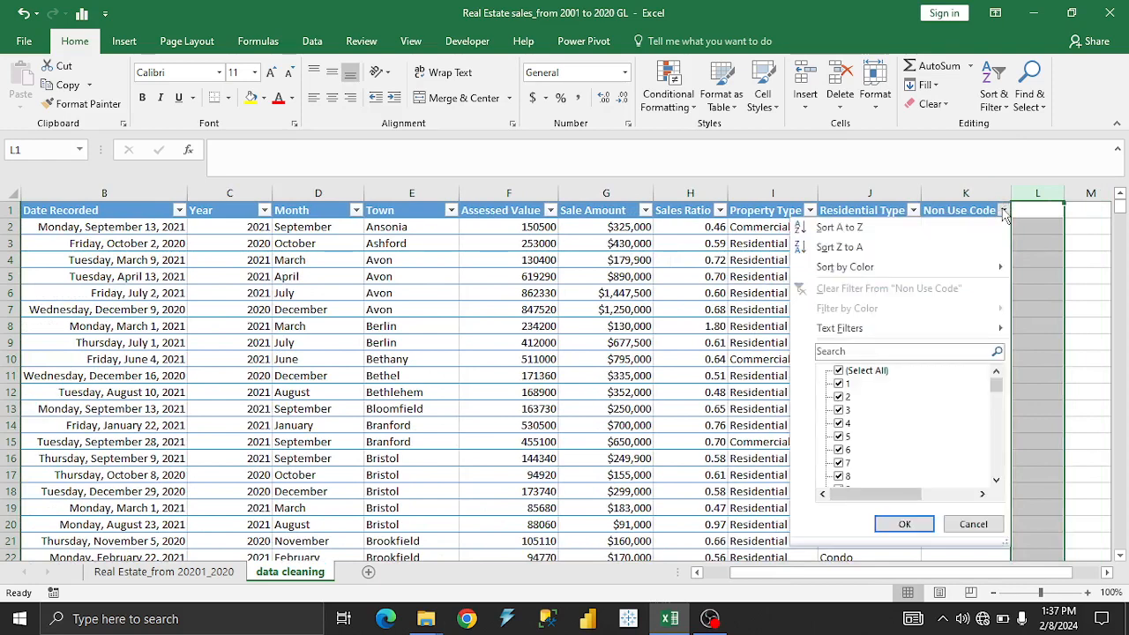
pyautogui.click(678, 315)
pyautogui.moveTo(756, 573); pyautogui.dragTo(717, 574)
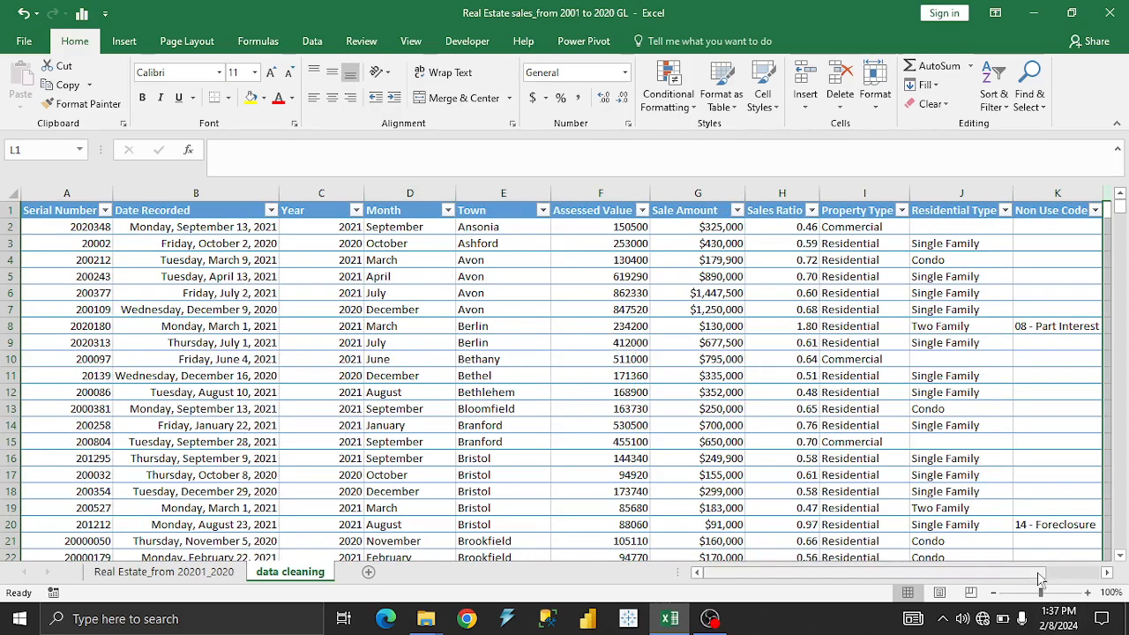
pyautogui.hscroll(4, 994, 572)
pyautogui.hscroll(-3, 971, 574)
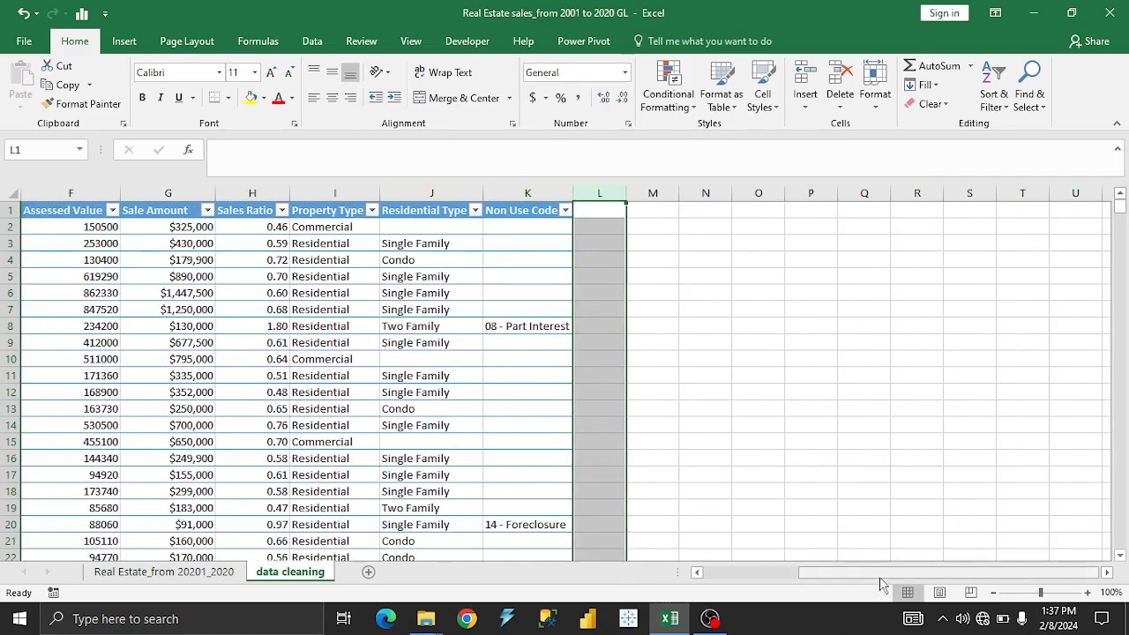
pyautogui.moveTo(879, 574); pyautogui.dragTo(781, 580)
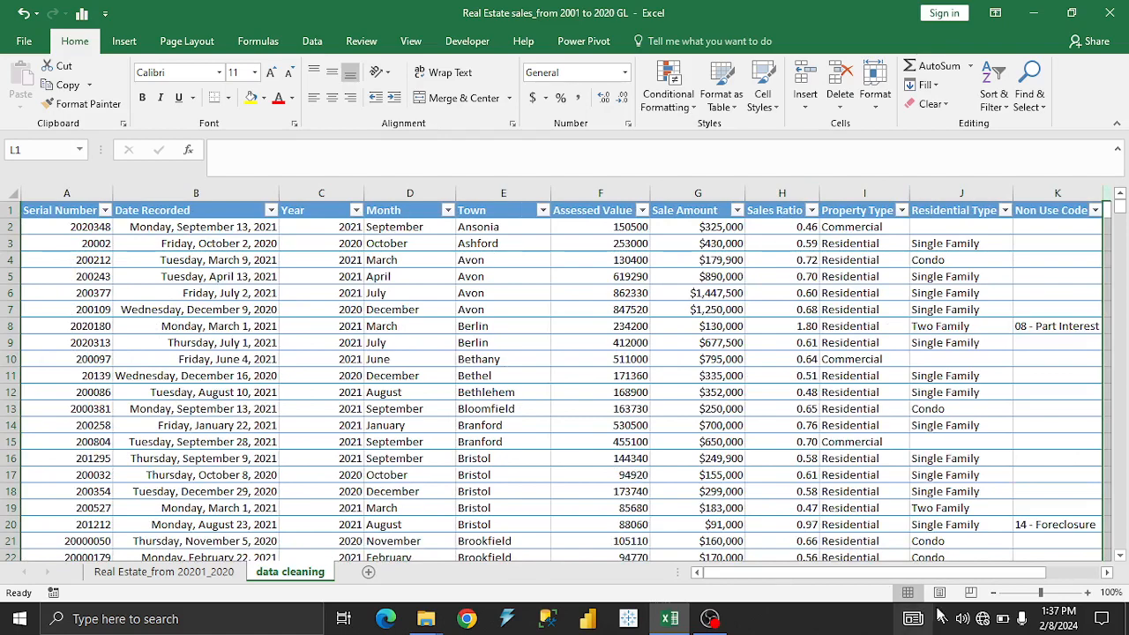
pyautogui.moveTo(1007, 574); pyautogui.dragTo(944, 575)
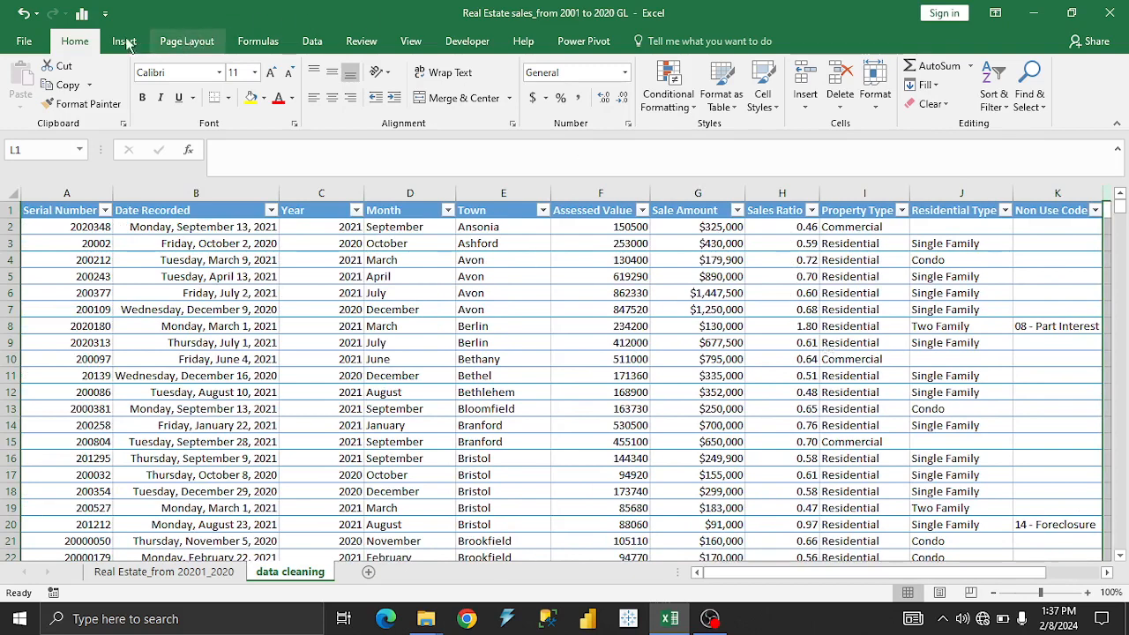
pyautogui.click(316, 44)
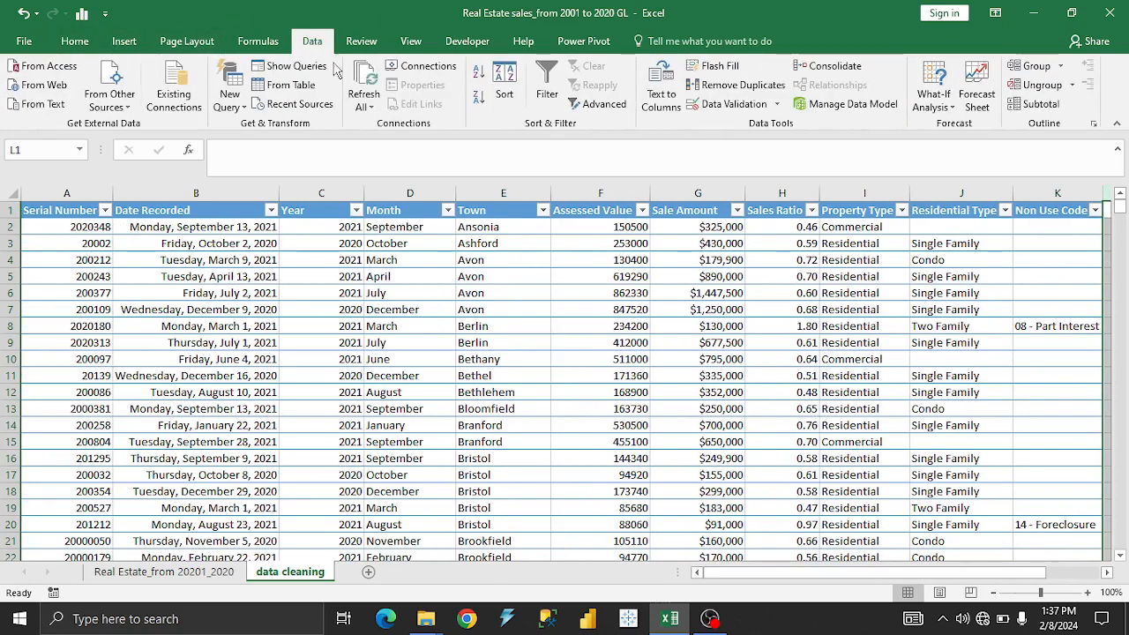
pyautogui.click(74, 42)
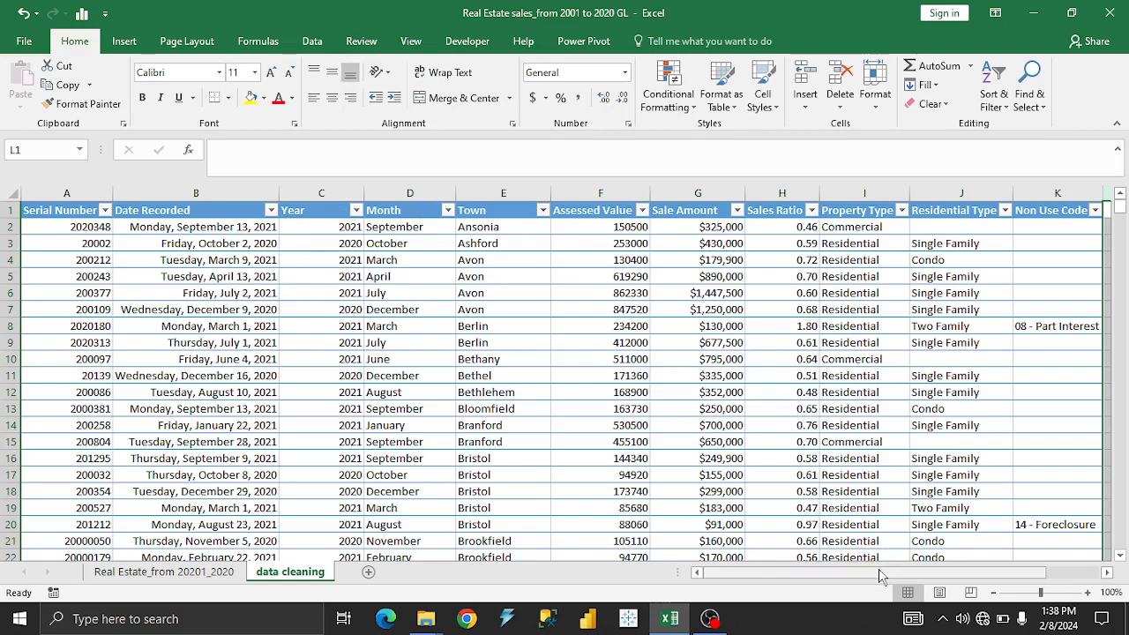
pyautogui.moveTo(880, 571); pyautogui.dragTo(854, 568)
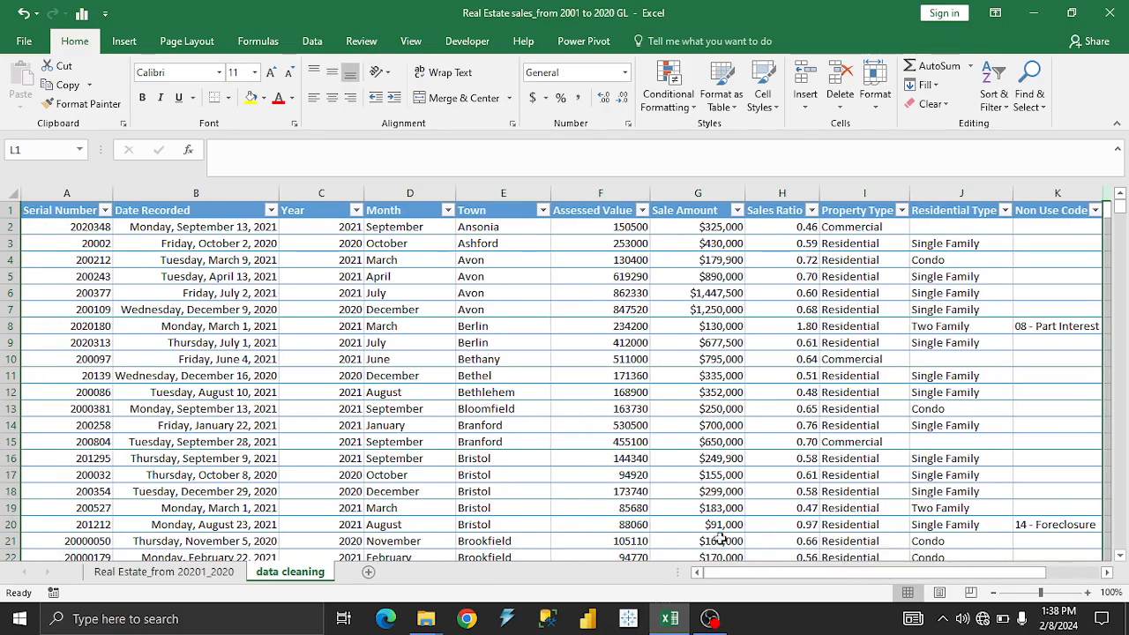